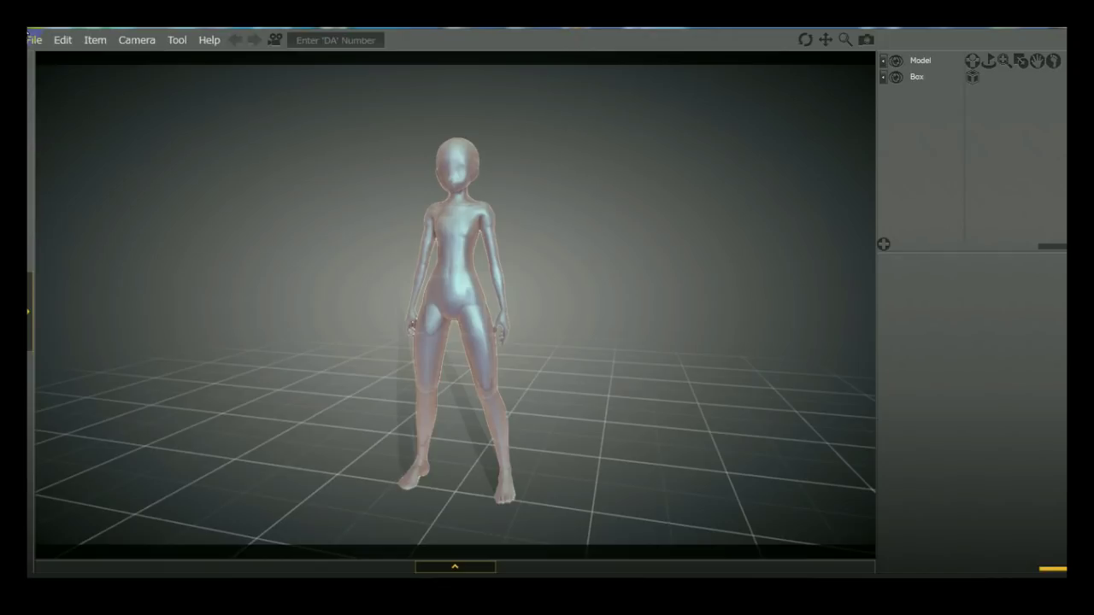
- Select the model and raise both wrists to about shoulder height with the elbows bent
{"action": "left_click", "coordinate": [498, 313]}
{"action": "left_click_drag", "start_coordinate": [504, 315], "coordinate": [520, 213]}
{"action": "left_click_drag", "start_coordinate": [409, 308], "coordinate": [396, 193]}
{"action": "left_click_drag", "start_coordinate": [572, 270], "coordinate": [389, 288]}
{"action": "left_click_drag", "start_coordinate": [525, 253], "coordinate": [444, 214]}
{"action": "right_click_drag", "start_coordinate": [444, 214], "coordinate": [474, 294]}
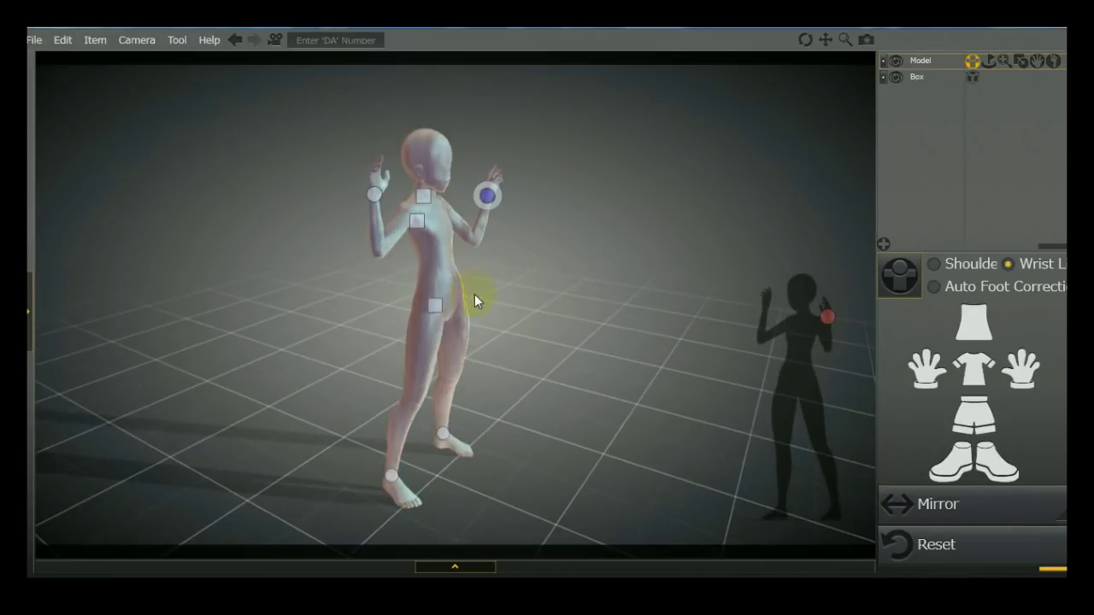
{"action": "right_click_drag", "start_coordinate": [382, 259], "coordinate": [421, 272]}
{"action": "left_click_drag", "start_coordinate": [525, 301], "coordinate": [358, 340]}
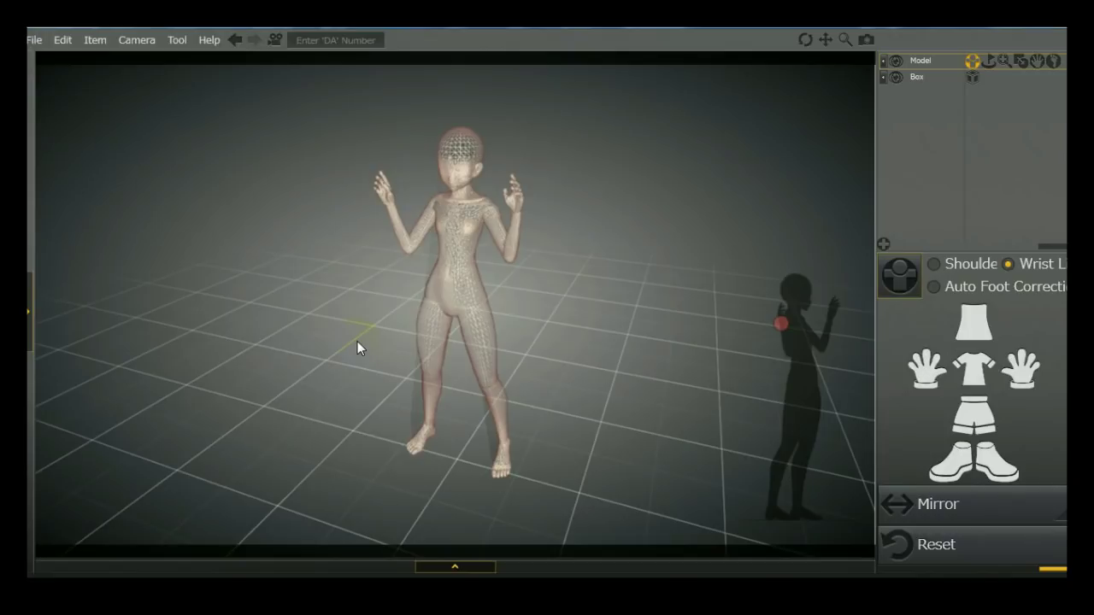
- Move the left ankle back so the leg trails behind the body, and orient its foot
{"action": "mouse_move", "coordinate": [492, 439]}
{"action": "left_mouse_down"}
{"action": "mouse_move", "coordinate": [441, 441]}
{"action": "mouse_move", "coordinate": [430, 428]}
{"action": "mouse_move", "coordinate": [495, 426]}
{"action": "left_mouse_up"}
{"action": "right_click_drag", "start_coordinate": [494, 427], "coordinate": [516, 466]}
{"action": "left_click", "coordinate": [515, 483]}
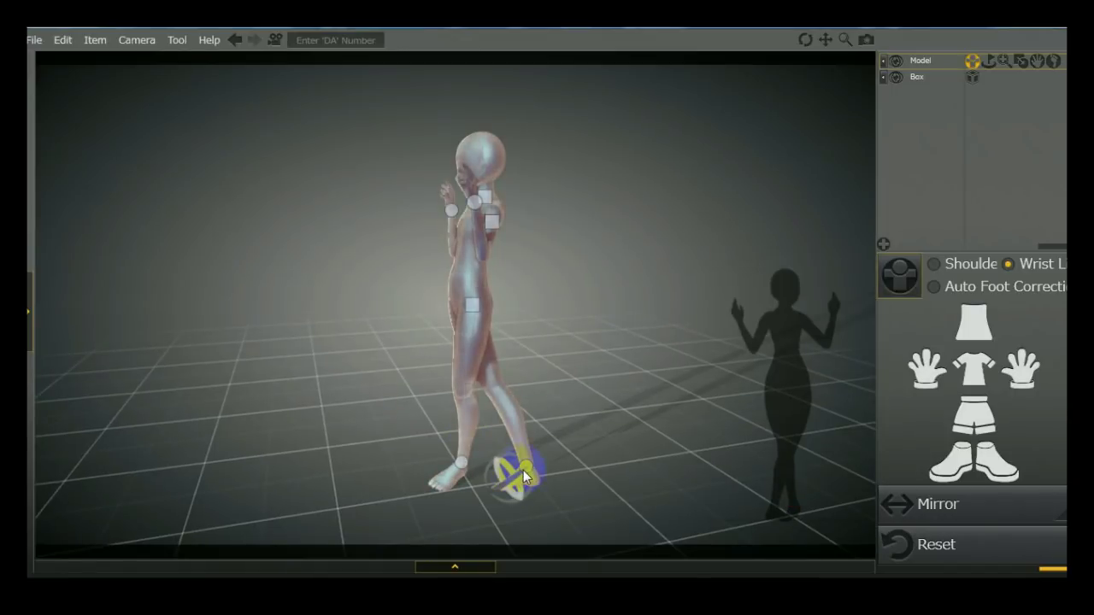
- Examine the raised arms, upper body and stance up close and from several angles
{"action": "right_click_drag", "start_coordinate": [506, 455], "coordinate": [431, 211]}
{"action": "scroll", "coordinate": [473, 278], "scroll_direction": "up", "scroll_amount": 4}
{"action": "middle_click_drag", "start_coordinate": [430, 211], "coordinate": [424, 372]}
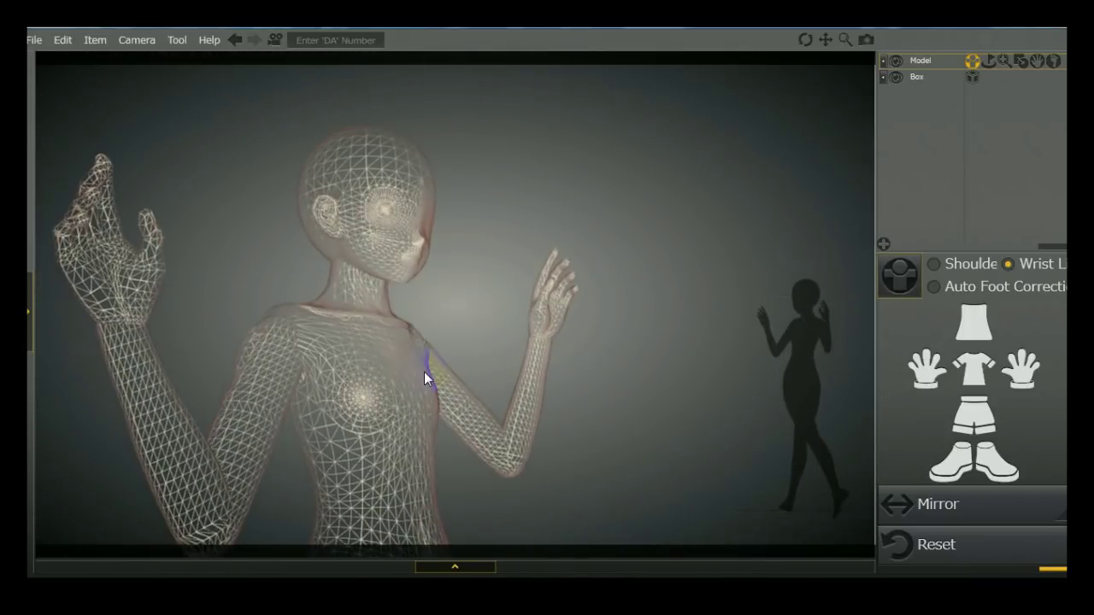
{"action": "right_click_drag", "start_coordinate": [483, 392], "coordinate": [410, 273]}
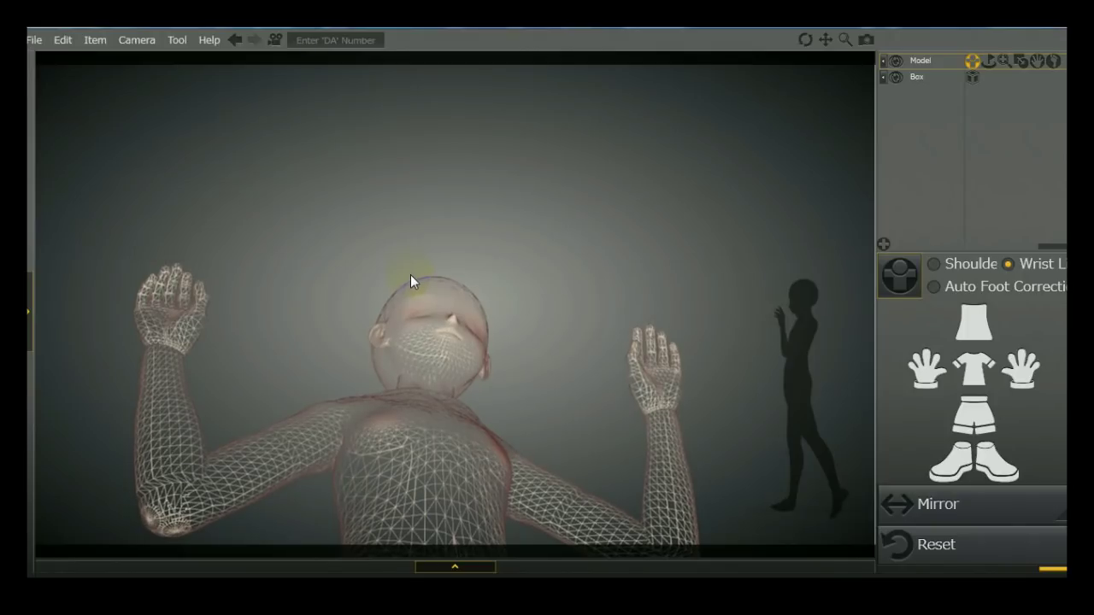
{"action": "right_click_drag", "start_coordinate": [410, 274], "coordinate": [398, 432]}
{"action": "right_click_drag", "start_coordinate": [622, 298], "coordinate": [571, 300]}
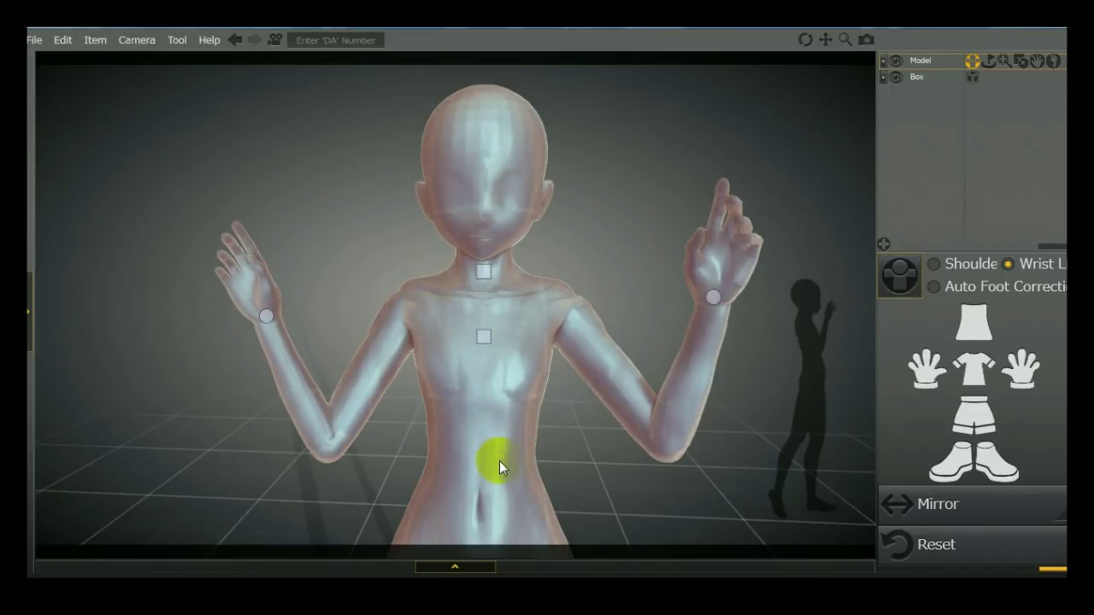
{"action": "right_click_drag", "start_coordinate": [481, 306], "coordinate": [604, 314]}
{"action": "scroll", "coordinate": [604, 311], "scroll_direction": "down", "scroll_amount": 3}
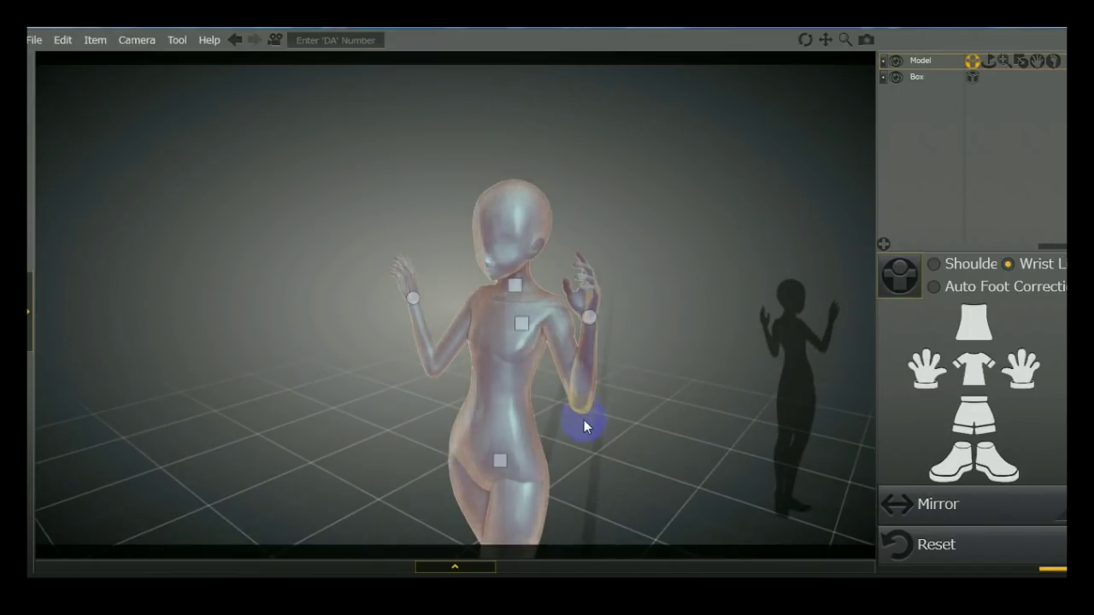
{"action": "middle_click_drag", "start_coordinate": [583, 419], "coordinate": [535, 296]}
{"action": "right_click_drag", "start_coordinate": [535, 297], "coordinate": [566, 394]}
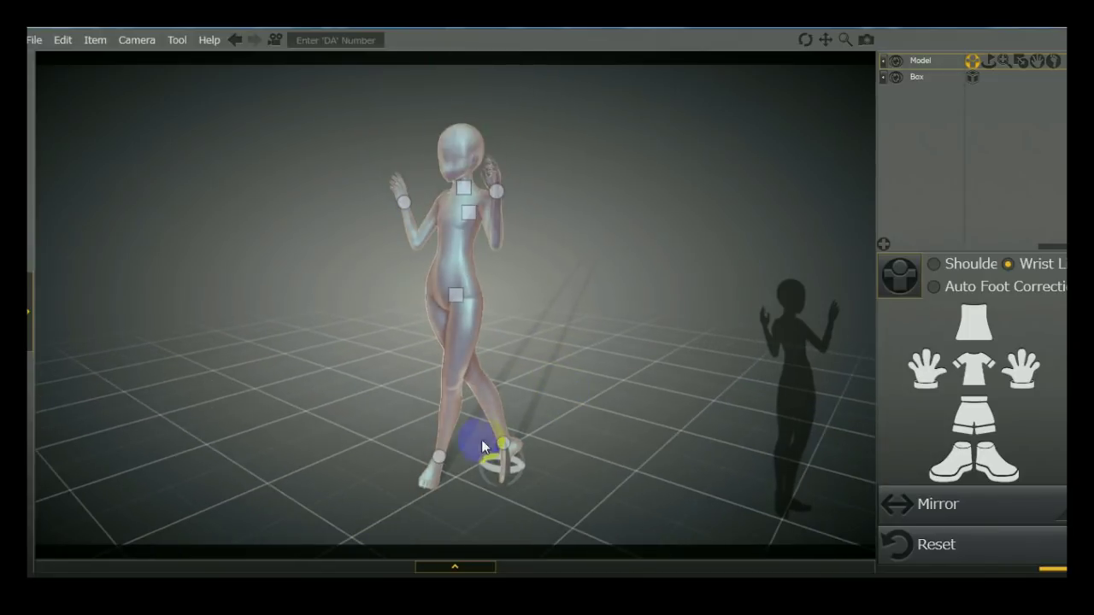
- Adjust both ankles so the rear leg extends backward and the toes of both feet point down
{"action": "mouse_move", "coordinate": [435, 465]}
{"action": "left_mouse_down"}
{"action": "mouse_move", "coordinate": [425, 504]}
{"action": "mouse_move", "coordinate": [435, 471]}
{"action": "left_mouse_up"}
{"action": "right_click_drag", "start_coordinate": [437, 468], "coordinate": [623, 437]}
{"action": "left_click_drag", "start_coordinate": [396, 511], "coordinate": [436, 368]}
{"action": "right_click_drag", "start_coordinate": [435, 368], "coordinate": [454, 349]}
{"action": "left_click_drag", "start_coordinate": [387, 366], "coordinate": [326, 375]}
{"action": "right_click_drag", "start_coordinate": [326, 375], "coordinate": [496, 362]}
{"action": "left_click_drag", "start_coordinate": [495, 361], "coordinate": [561, 537]}
{"action": "right_click_drag", "start_coordinate": [639, 469], "coordinate": [381, 493]}
{"action": "left_click_drag", "start_coordinate": [382, 493], "coordinate": [381, 493]}
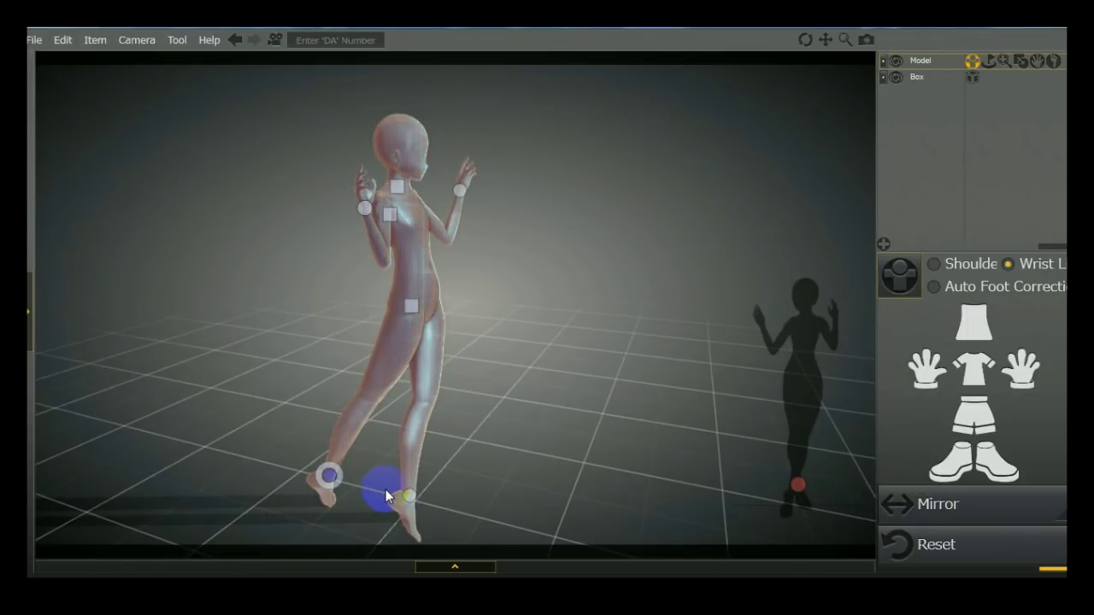
- Rotate the rear foot and shift both ankles sideways so the legs cross beneath the body
{"action": "left_click_drag", "start_coordinate": [554, 310], "coordinate": [495, 417]}
{"action": "left_click_drag", "start_coordinate": [559, 417], "coordinate": [441, 428]}
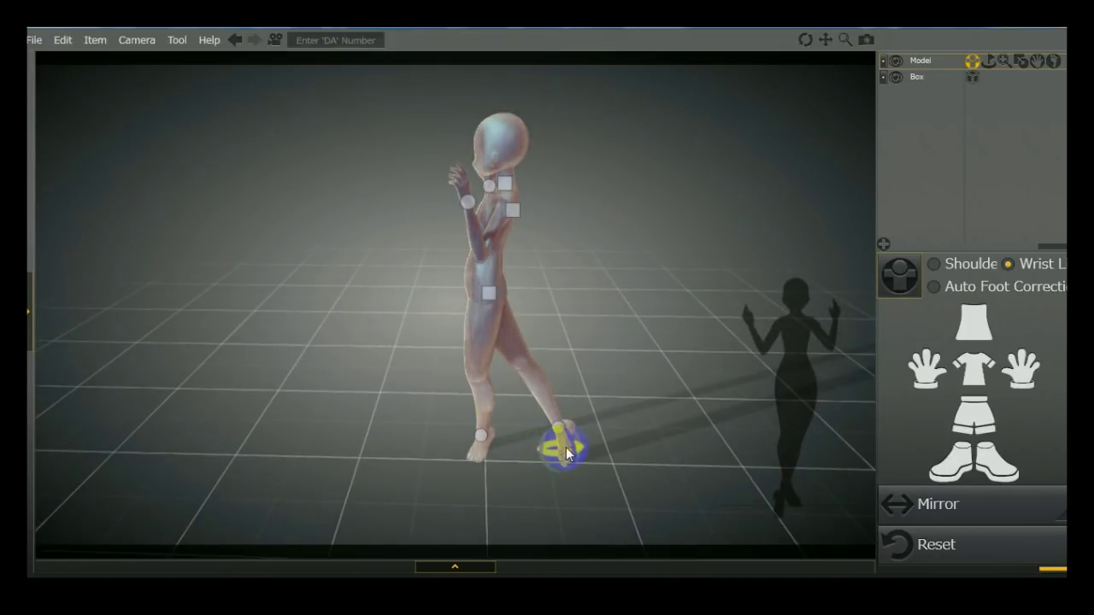
{"action": "left_click_drag", "start_coordinate": [616, 462], "coordinate": [533, 451]}
{"action": "left_click_drag", "start_coordinate": [595, 503], "coordinate": [553, 512]}
{"action": "left_click_drag", "start_coordinate": [410, 487], "coordinate": [661, 462]}
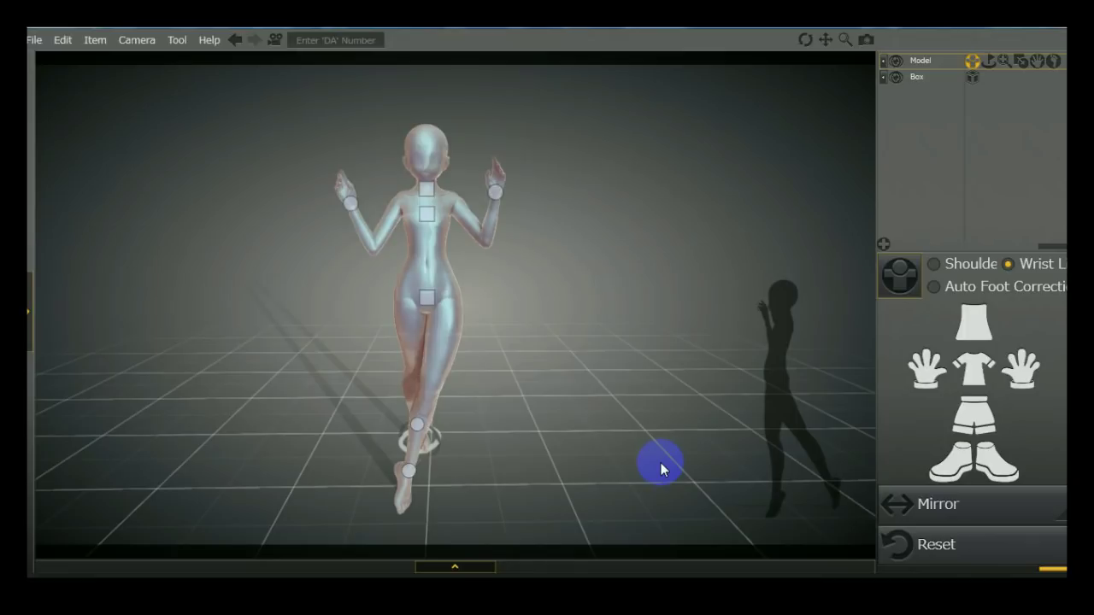
{"action": "left_click_drag", "start_coordinate": [420, 426], "coordinate": [436, 432]}
{"action": "left_click_drag", "start_coordinate": [408, 469], "coordinate": [428, 470]}
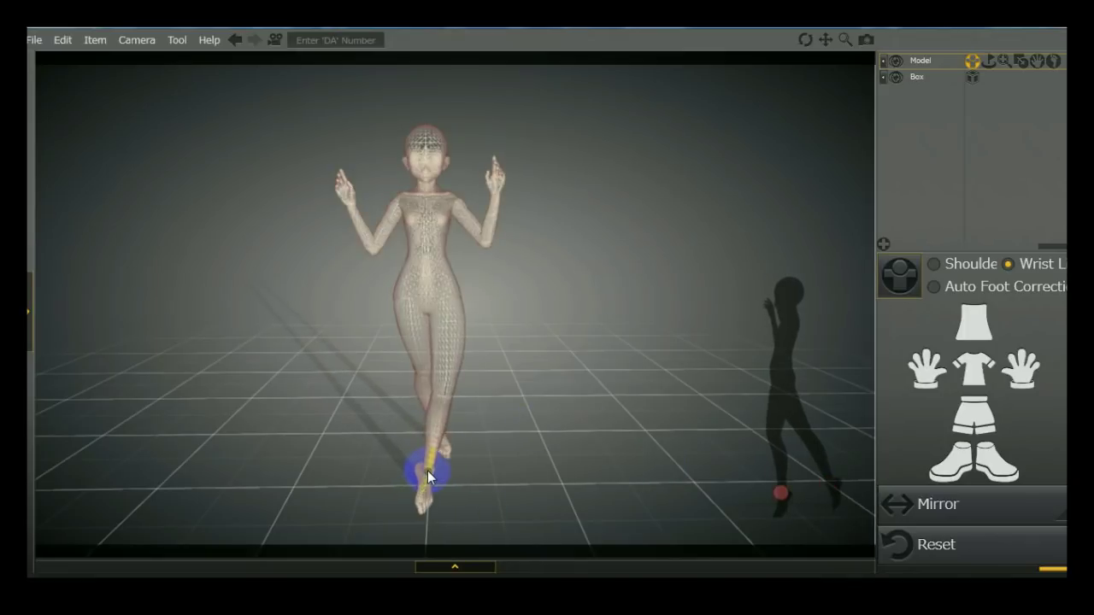
- Try out different wrist positions, lower both arms beside the body, and reset the model's pose
{"action": "right_click_drag", "start_coordinate": [400, 464], "coordinate": [481, 413]}
{"action": "right_click_drag", "start_coordinate": [409, 498], "coordinate": [382, 436]}
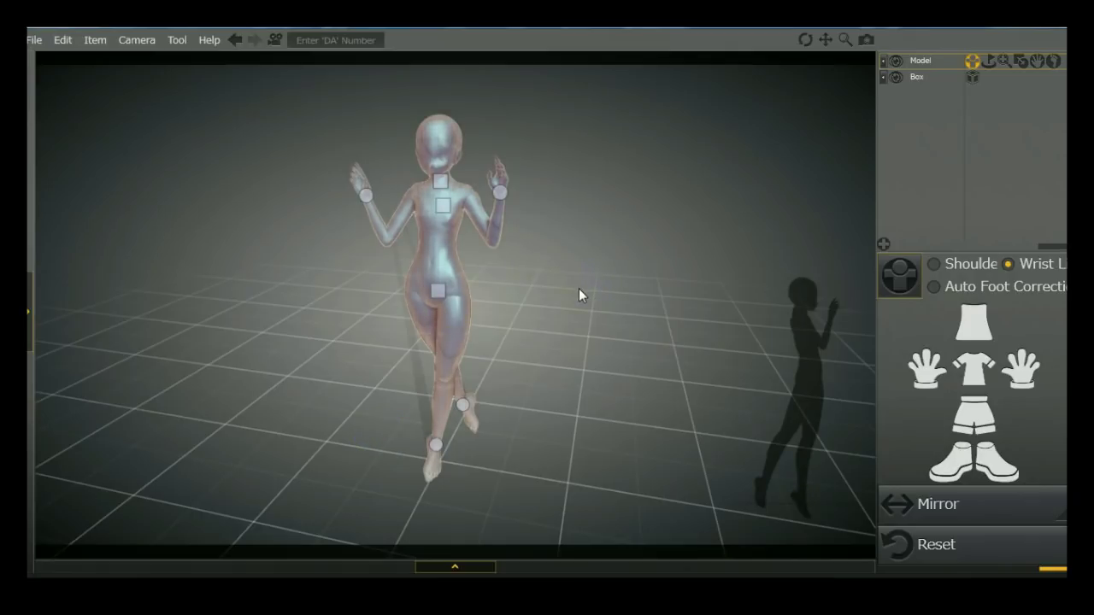
{"action": "scroll", "coordinate": [539, 294], "scroll_direction": "up", "scroll_amount": 3}
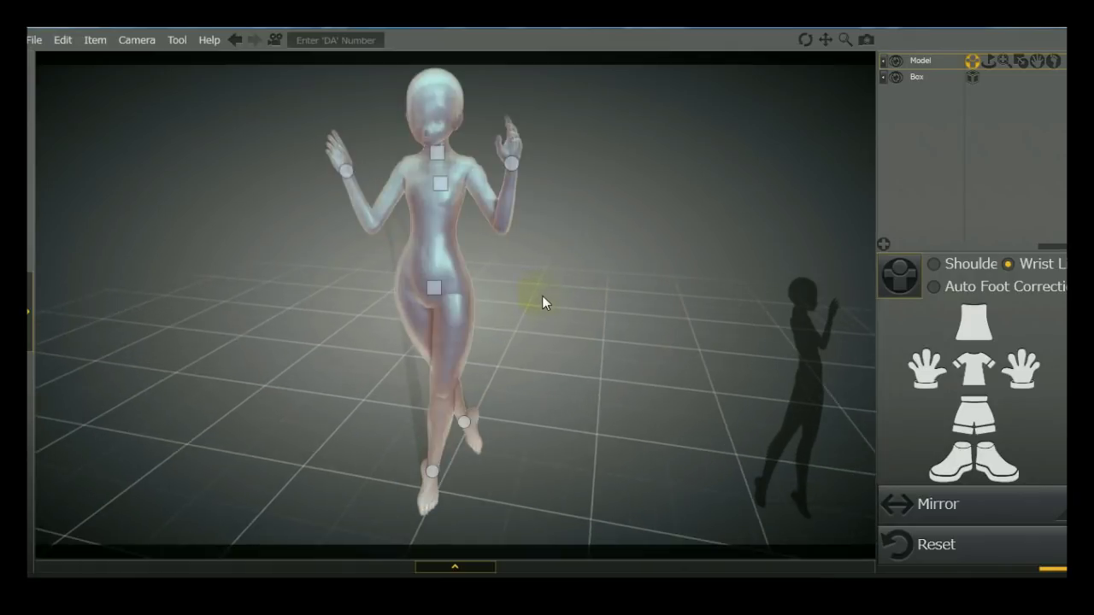
{"action": "mouse_move", "coordinate": [546, 297]}
{"action": "right_mouse_down"}
{"action": "mouse_move", "coordinate": [553, 313]}
{"action": "mouse_move", "coordinate": [552, 301]}
{"action": "right_mouse_up"}
{"action": "left_click_drag", "start_coordinate": [513, 165], "coordinate": [581, 132]}
{"action": "left_click_drag", "start_coordinate": [352, 172], "coordinate": [439, 381]}
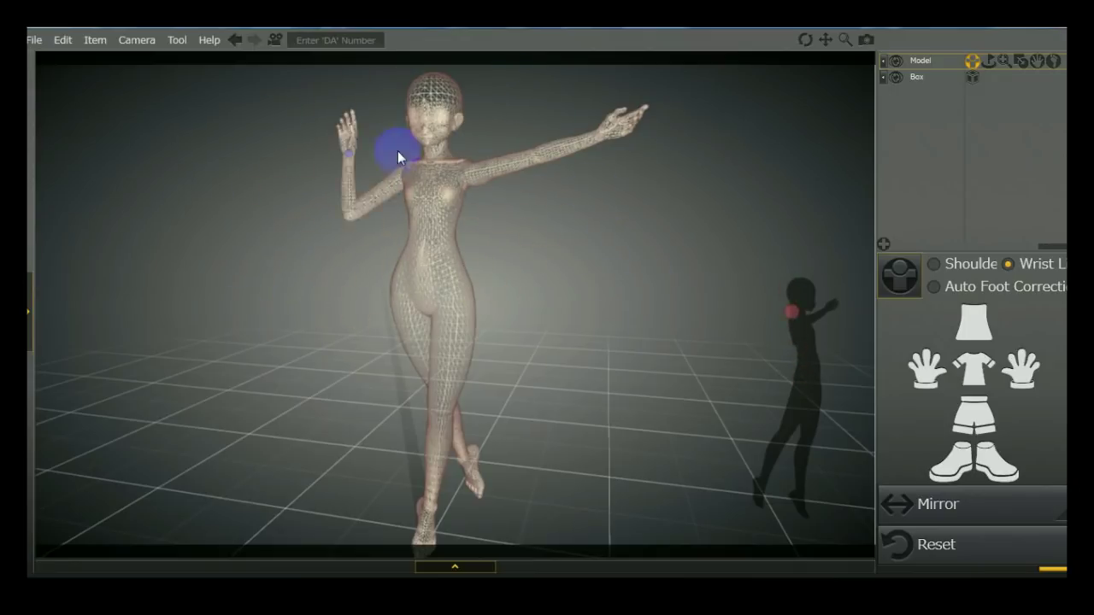
{"action": "left_click_drag", "start_coordinate": [397, 241], "coordinate": [389, 57]}
{"action": "left_click_drag", "start_coordinate": [379, 95], "coordinate": [395, 303]}
{"action": "left_click_drag", "start_coordinate": [598, 118], "coordinate": [511, 364]}
{"action": "mouse_move", "coordinate": [564, 345]}
{"action": "right_mouse_down"}
{"action": "mouse_move", "coordinate": [391, 381]}
{"action": "mouse_move", "coordinate": [568, 336]}
{"action": "right_mouse_up"}
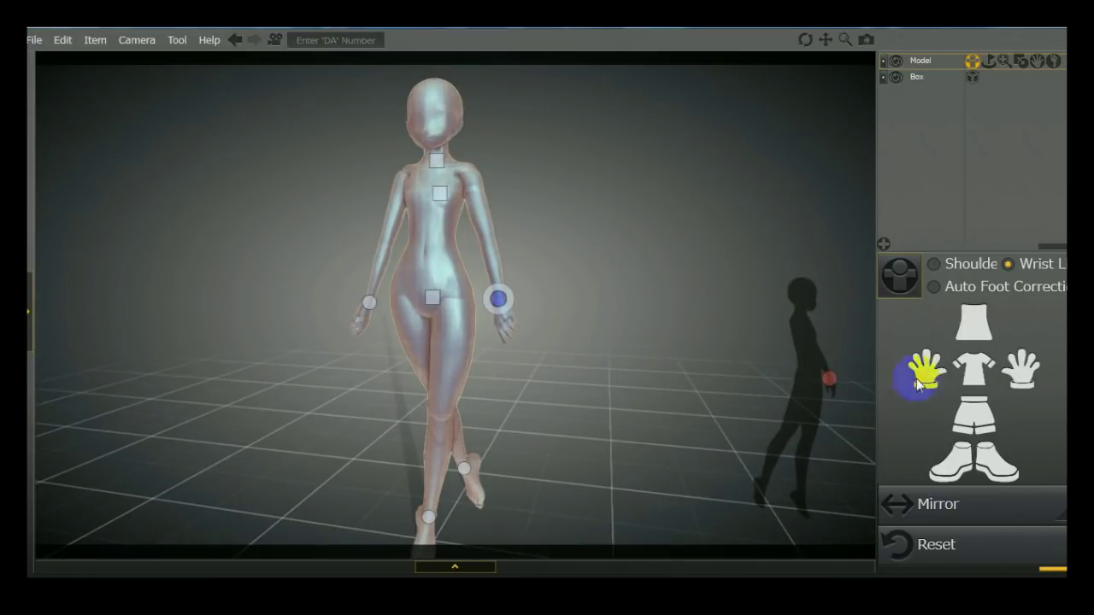
{"action": "left_click", "coordinate": [913, 552]}
- Examine the model's default standing pose from several angles and distances
{"action": "right_click_drag", "start_coordinate": [585, 387], "coordinate": [526, 401]}
{"action": "right_click_drag", "start_coordinate": [588, 329], "coordinate": [639, 278]}
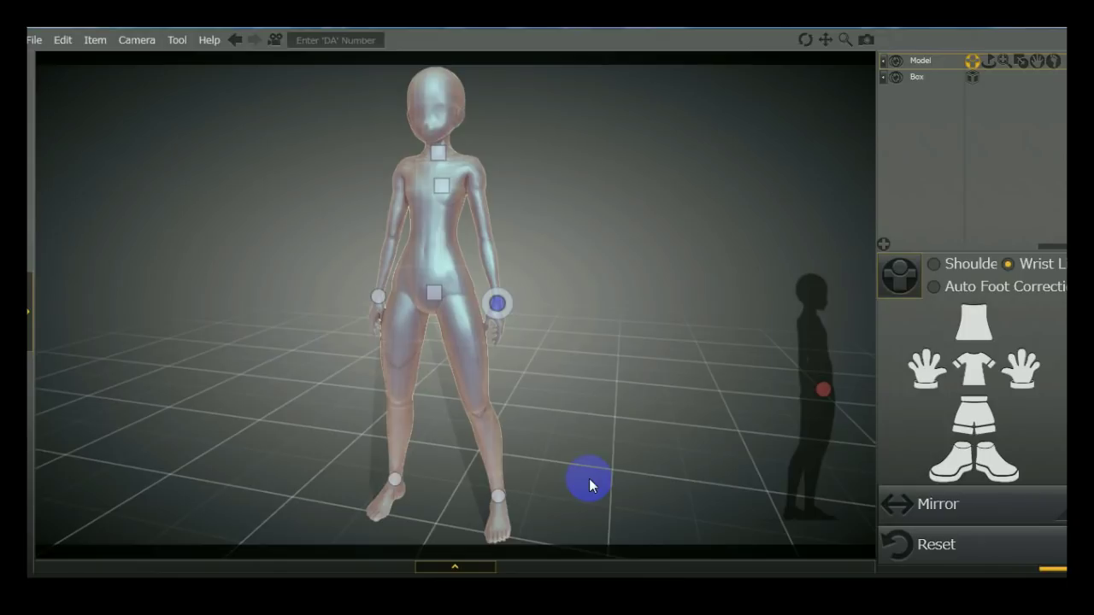
{"action": "right_click_drag", "start_coordinate": [589, 478], "coordinate": [618, 444]}
{"action": "right_click_drag", "start_coordinate": [617, 326], "coordinate": [533, 331]}
{"action": "scroll", "coordinate": [587, 312], "scroll_direction": "down", "scroll_amount": 2}
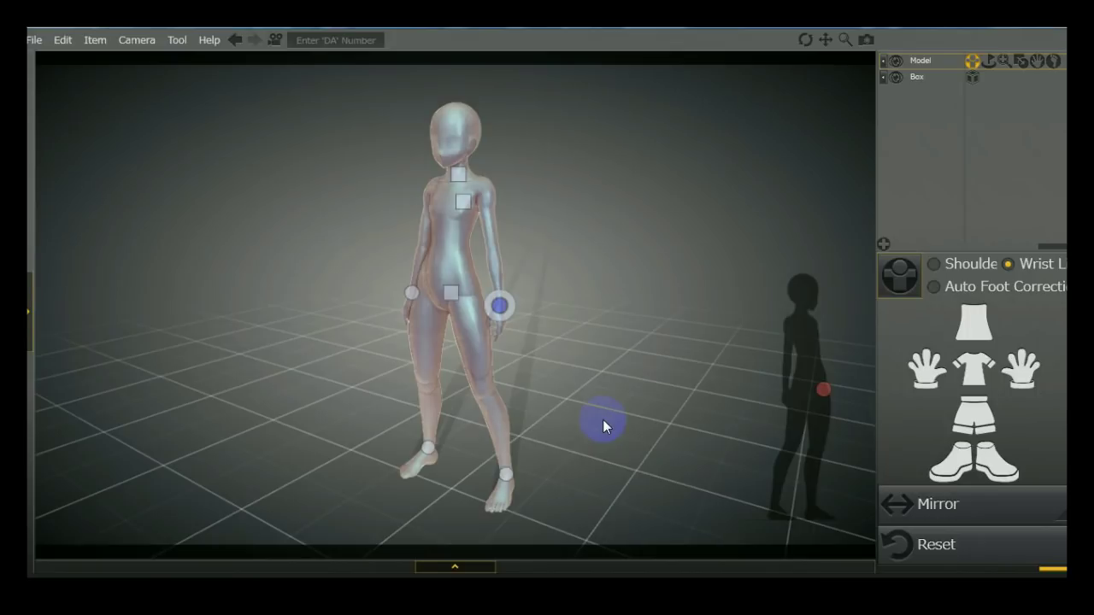
{"action": "scroll", "coordinate": [602, 419], "scroll_direction": "up", "scroll_amount": 1}
{"action": "mouse_move", "coordinate": [602, 415]}
{"action": "right_mouse_down"}
{"action": "mouse_move", "coordinate": [586, 396]}
{"action": "mouse_move", "coordinate": [596, 393]}
{"action": "right_mouse_up"}
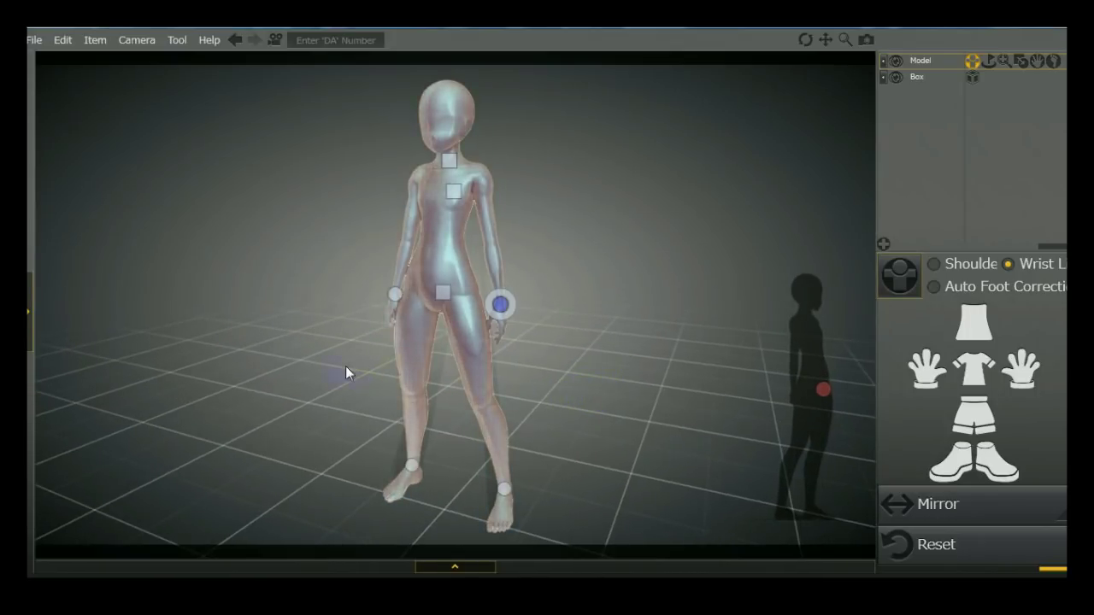
{"action": "mouse_move", "coordinate": [278, 363]}
{"action": "right_mouse_down"}
{"action": "mouse_move", "coordinate": [539, 374]}
{"action": "mouse_move", "coordinate": [381, 335]}
{"action": "mouse_move", "coordinate": [210, 335]}
{"action": "mouse_move", "coordinate": [398, 350]}
{"action": "right_mouse_up"}
{"action": "mouse_move", "coordinate": [498, 354]}
{"action": "right_mouse_down"}
{"action": "mouse_move", "coordinate": [235, 346]}
{"action": "mouse_move", "coordinate": [317, 365]}
{"action": "mouse_move", "coordinate": [270, 348]}
{"action": "mouse_move", "coordinate": [287, 351]}
{"action": "right_mouse_up"}
- Try shifting a foot by its ankle control, and reset the model's pose
{"action": "left_click_drag", "start_coordinate": [418, 473], "coordinate": [461, 490]}
{"action": "mouse_move", "coordinate": [390, 490]}
{"action": "right_mouse_down"}
{"action": "mouse_move", "coordinate": [571, 489]}
{"action": "mouse_move", "coordinate": [751, 507]}
{"action": "mouse_move", "coordinate": [486, 513]}
{"action": "right_mouse_up"}
{"action": "left_click", "coordinate": [916, 539]}
- Shift the pelvis slightly and reposition an ankle to change the standing stance
{"action": "right_click_drag", "start_coordinate": [700, 448], "coordinate": [563, 375]}
{"action": "left_click_drag", "start_coordinate": [449, 285], "coordinate": [461, 285]}
{"action": "left_click_drag", "start_coordinate": [417, 444], "coordinate": [439, 441]}
{"action": "right_click_drag", "start_coordinate": [439, 441], "coordinate": [483, 452]}
{"action": "left_click_drag", "start_coordinate": [539, 538], "coordinate": [535, 530]}
{"action": "right_click_drag", "start_coordinate": [435, 497], "coordinate": [611, 494]}
{"action": "right_click_drag", "start_coordinate": [318, 484], "coordinate": [519, 459]}
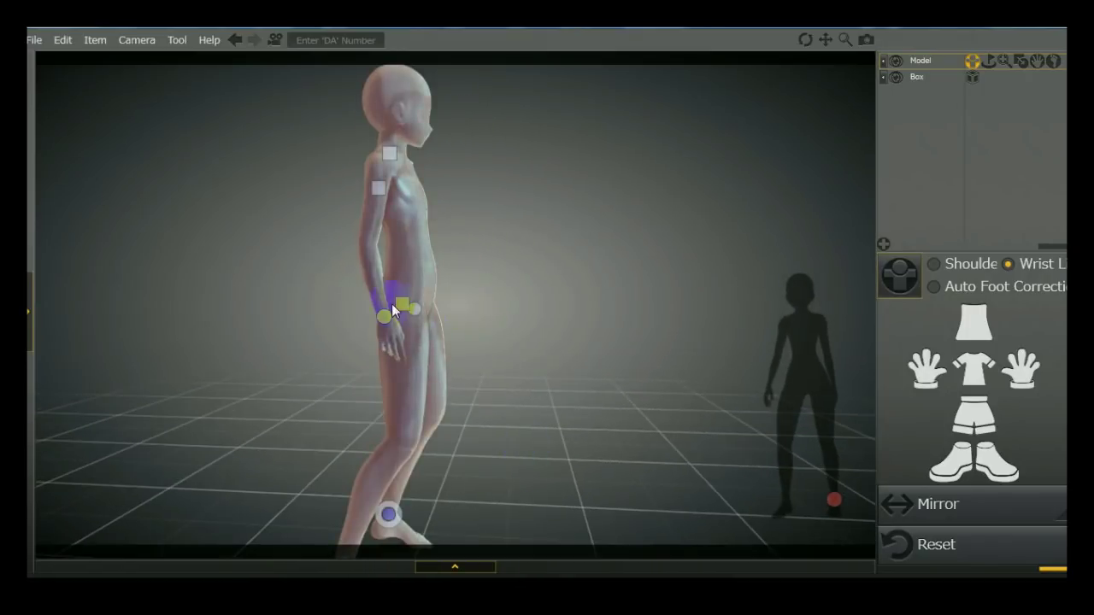
- Move the pelvis and both ankles so the feet stand close together with the knees slightly bent
{"action": "left_click_drag", "start_coordinate": [408, 306], "coordinate": [380, 318]}
{"action": "left_click_drag", "start_coordinate": [381, 151], "coordinate": [377, 153]}
{"action": "left_click_drag", "start_coordinate": [379, 317], "coordinate": [369, 323]}
{"action": "right_click_drag", "start_coordinate": [373, 326], "coordinate": [519, 360]}
{"action": "left_click_drag", "start_coordinate": [400, 402], "coordinate": [418, 411]}
{"action": "left_click_drag", "start_coordinate": [402, 475], "coordinate": [426, 484]}
{"action": "left_click_drag", "start_coordinate": [422, 374], "coordinate": [467, 411]}
{"action": "left_click_drag", "start_coordinate": [472, 480], "coordinate": [453, 489]}
- Fine-tune the pelvis and chest controls, and check the posture from the front and side
{"action": "left_click_drag", "start_coordinate": [427, 289], "coordinate": [432, 294]}
{"action": "left_click_drag", "start_coordinate": [424, 168], "coordinate": [436, 200]}
{"action": "mouse_move", "coordinate": [620, 282]}
{"action": "right_mouse_down"}
{"action": "mouse_move", "coordinate": [459, 285]}
{"action": "mouse_move", "coordinate": [618, 293]}
{"action": "right_mouse_up"}
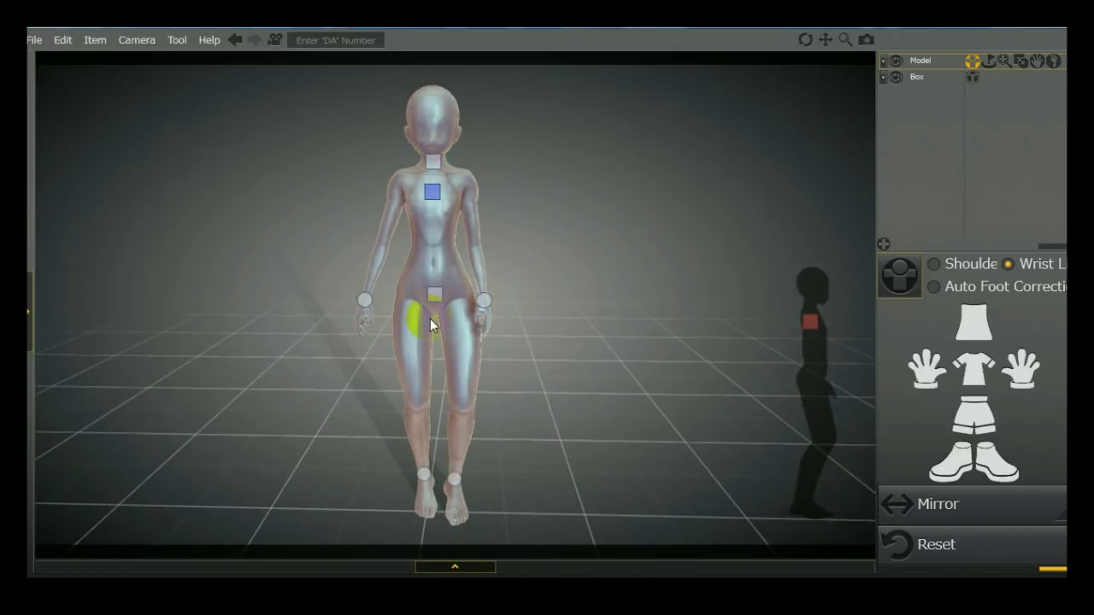
{"action": "mouse_move", "coordinate": [343, 366]}
{"action": "right_mouse_down"}
{"action": "mouse_move", "coordinate": [413, 376]}
{"action": "mouse_move", "coordinate": [389, 342]}
{"action": "right_mouse_up"}
{"action": "right_click_drag", "start_coordinate": [504, 265], "coordinate": [429, 286]}
{"action": "right_click_drag", "start_coordinate": [480, 222], "coordinate": [443, 364]}
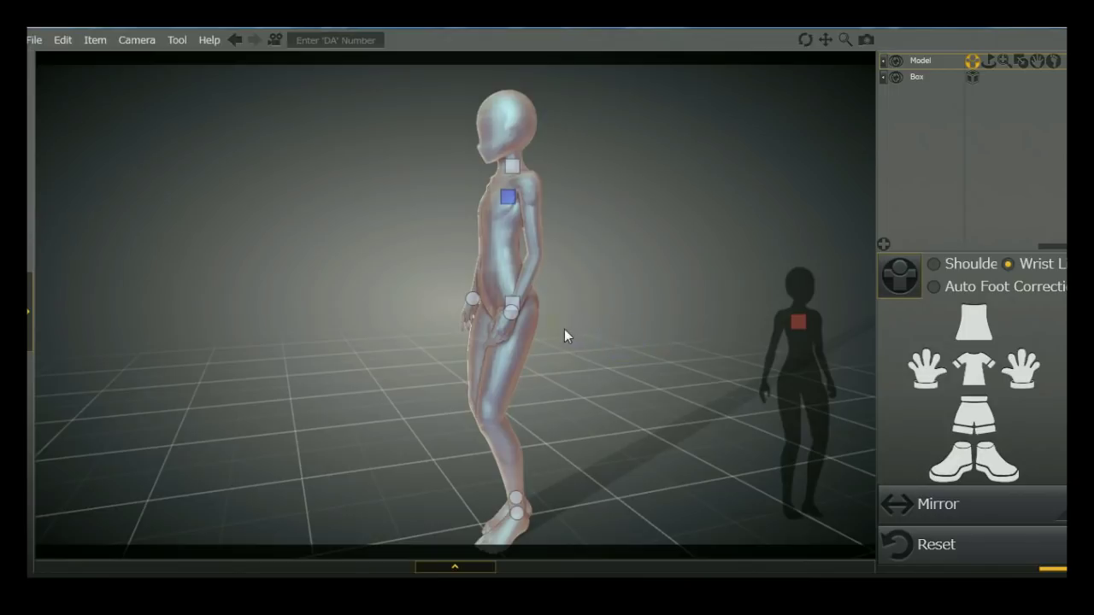
{"action": "right_click_drag", "start_coordinate": [563, 329], "coordinate": [649, 376]}
- Bring the left wrist up in front of the torso with the elbow bent outward
{"action": "left_click_drag", "start_coordinate": [513, 307], "coordinate": [402, 208]}
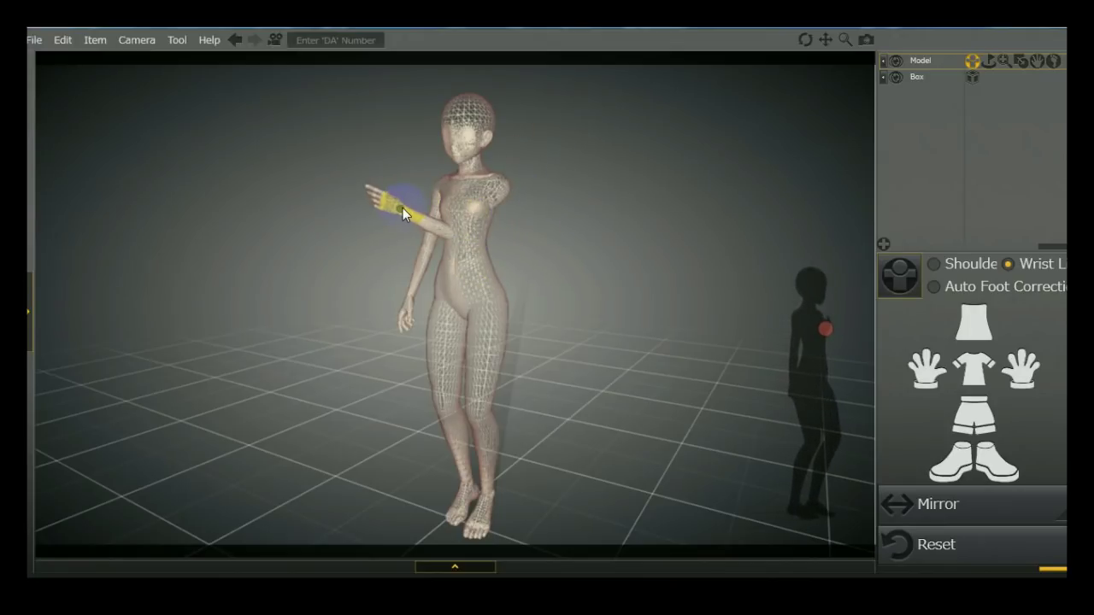
{"action": "right_click_drag", "start_coordinate": [460, 294], "coordinate": [676, 332]}
{"action": "left_click_drag", "start_coordinate": [676, 332], "coordinate": [511, 332]}
{"action": "right_click_drag", "start_coordinate": [511, 331], "coordinate": [324, 334]}
{"action": "right_click_drag", "start_coordinate": [430, 212], "coordinate": [628, 317]}
{"action": "left_click_drag", "start_coordinate": [385, 226], "coordinate": [554, 243]}
{"action": "left_click_drag", "start_coordinate": [469, 206], "coordinate": [496, 185]}
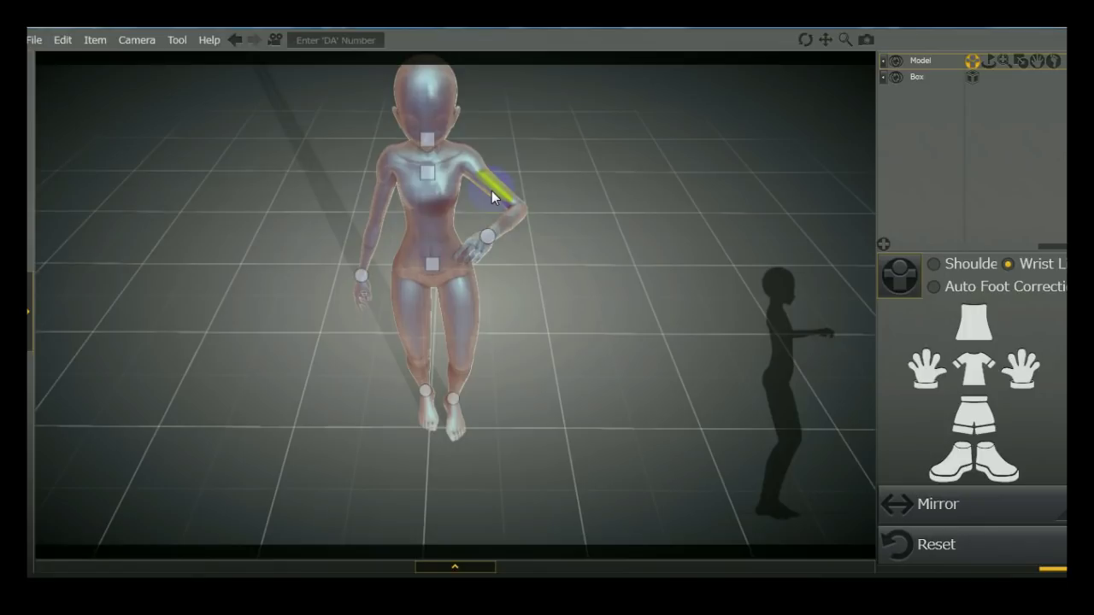
- Raise the left elbow by adjusting the upper arm while the hand stays in front of the body
{"action": "right_click_drag", "start_coordinate": [579, 237], "coordinate": [537, 270]}
{"action": "right_click_drag", "start_coordinate": [476, 320], "coordinate": [479, 213]}
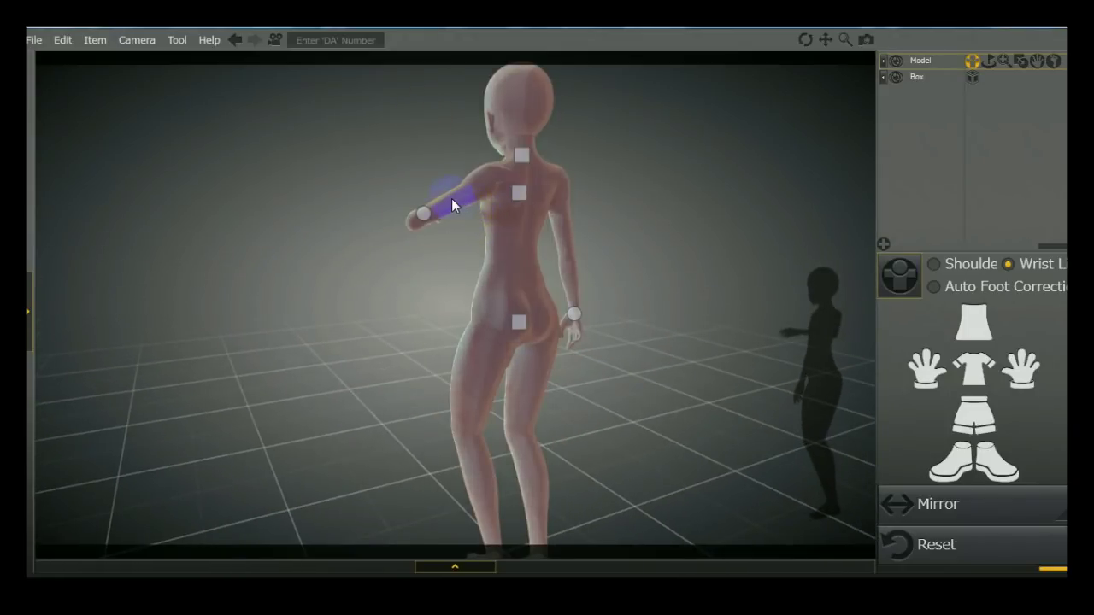
{"action": "left_click_drag", "start_coordinate": [451, 205], "coordinate": [444, 183]}
{"action": "right_click_drag", "start_coordinate": [449, 242], "coordinate": [497, 180]}
{"action": "left_click_drag", "start_coordinate": [502, 166], "coordinate": [502, 178]}
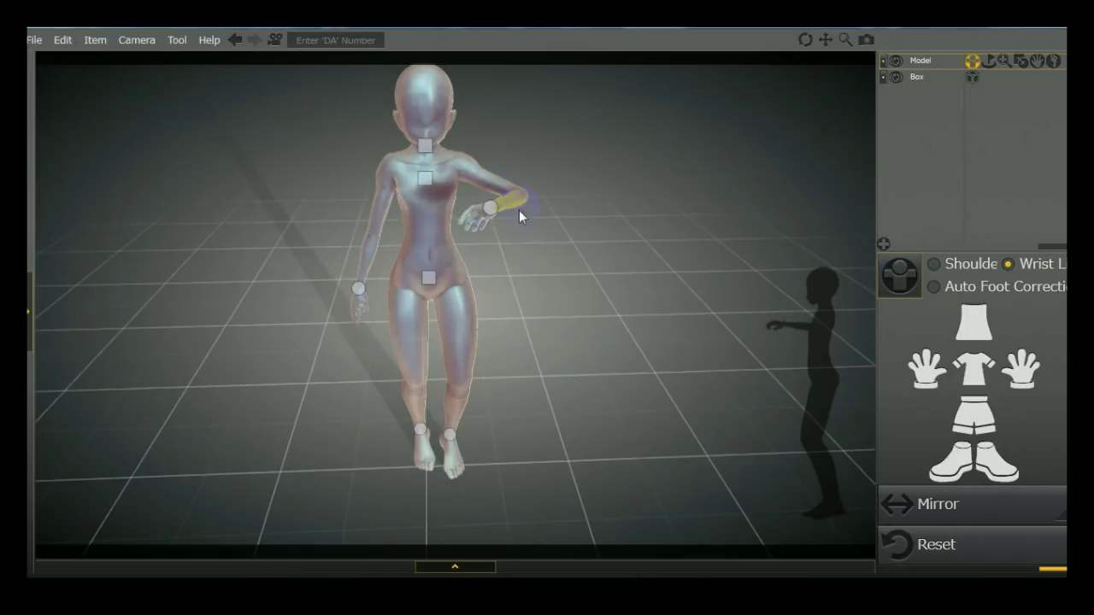
- Twist the left forearm so the hand turns thumb-up in front of the waist
{"action": "scroll", "coordinate": [286, 256], "scroll_direction": "up", "scroll_amount": 6}
{"action": "middle_click_drag", "start_coordinate": [522, 145], "coordinate": [446, 293]}
{"action": "left_click_drag", "start_coordinate": [412, 280], "coordinate": [462, 354]}
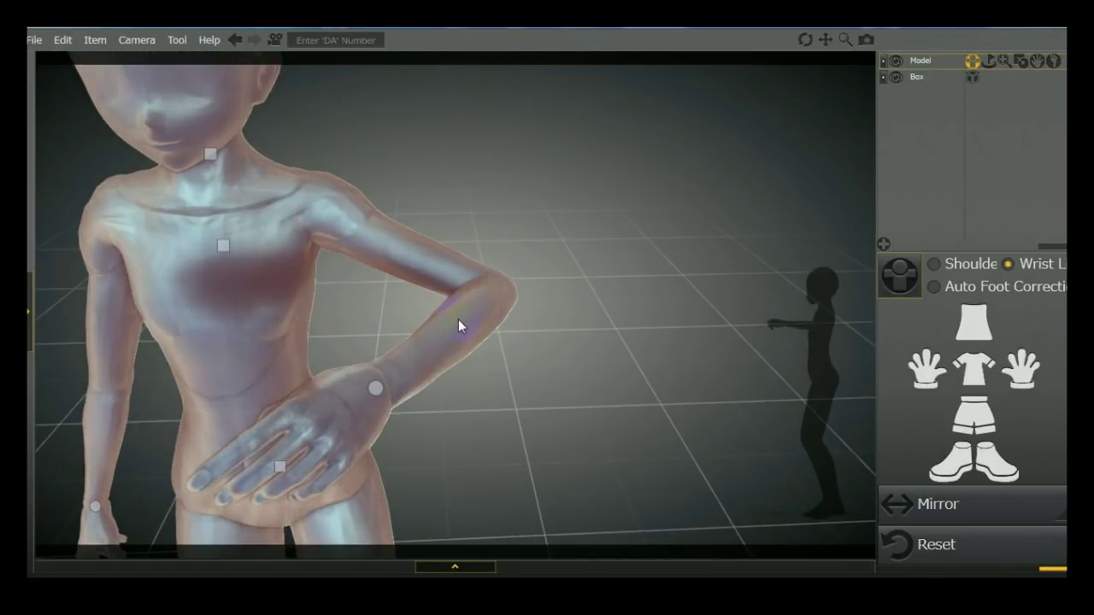
{"action": "left_click_drag", "start_coordinate": [449, 315], "coordinate": [472, 407]}
{"action": "left_click_drag", "start_coordinate": [500, 522], "coordinate": [484, 481]}
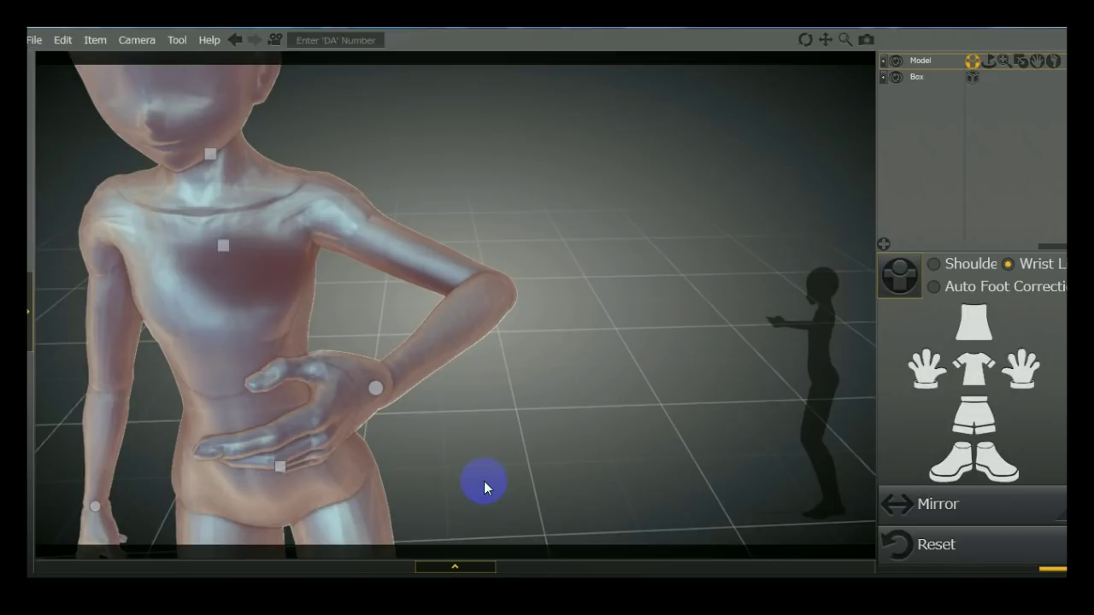
- Move the left wrist across the front of the torso and adjust the bend of the arm
{"action": "left_click_drag", "start_coordinate": [377, 387], "coordinate": [156, 412]}
{"action": "mouse_move", "coordinate": [429, 341]}
{"action": "left_mouse_down"}
{"action": "mouse_move", "coordinate": [408, 437]}
{"action": "mouse_move", "coordinate": [496, 569]}
{"action": "left_mouse_up"}
{"action": "left_click_drag", "start_coordinate": [346, 253], "coordinate": [354, 312]}
{"action": "mouse_move", "coordinate": [274, 409]}
{"action": "right_mouse_down"}
{"action": "mouse_move", "coordinate": [268, 347]}
{"action": "mouse_move", "coordinate": [328, 515]}
{"action": "right_mouse_up"}
{"action": "mouse_move", "coordinate": [352, 306]}
{"action": "left_mouse_down"}
{"action": "mouse_move", "coordinate": [313, 331]}
{"action": "mouse_move", "coordinate": [359, 318]}
{"action": "left_mouse_up"}
{"action": "right_click_drag", "start_coordinate": [203, 380], "coordinate": [414, 381]}
- Rotate the left hand at the wrist to straighten it across the torso, and review the pose
{"action": "scroll", "coordinate": [414, 381], "scroll_direction": "down", "scroll_amount": 3}
{"action": "scroll", "coordinate": [414, 381], "scroll_direction": "down", "scroll_amount": 3}
{"action": "right_click_drag", "start_coordinate": [502, 374], "coordinate": [479, 427]}
{"action": "left_click_drag", "start_coordinate": [385, 376], "coordinate": [318, 346]}
{"action": "left_click_drag", "start_coordinate": [344, 388], "coordinate": [427, 375]}
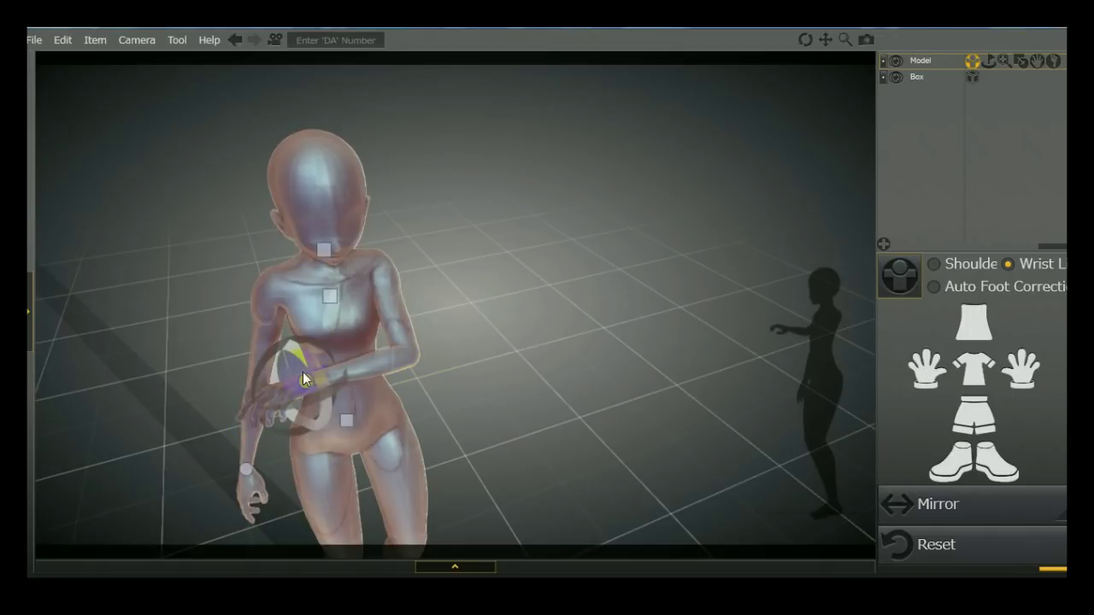
{"action": "left_click_drag", "start_coordinate": [315, 365], "coordinate": [339, 386]}
{"action": "right_click_drag", "start_coordinate": [281, 417], "coordinate": [379, 397]}
{"action": "left_click_drag", "start_coordinate": [438, 361], "coordinate": [360, 390]}
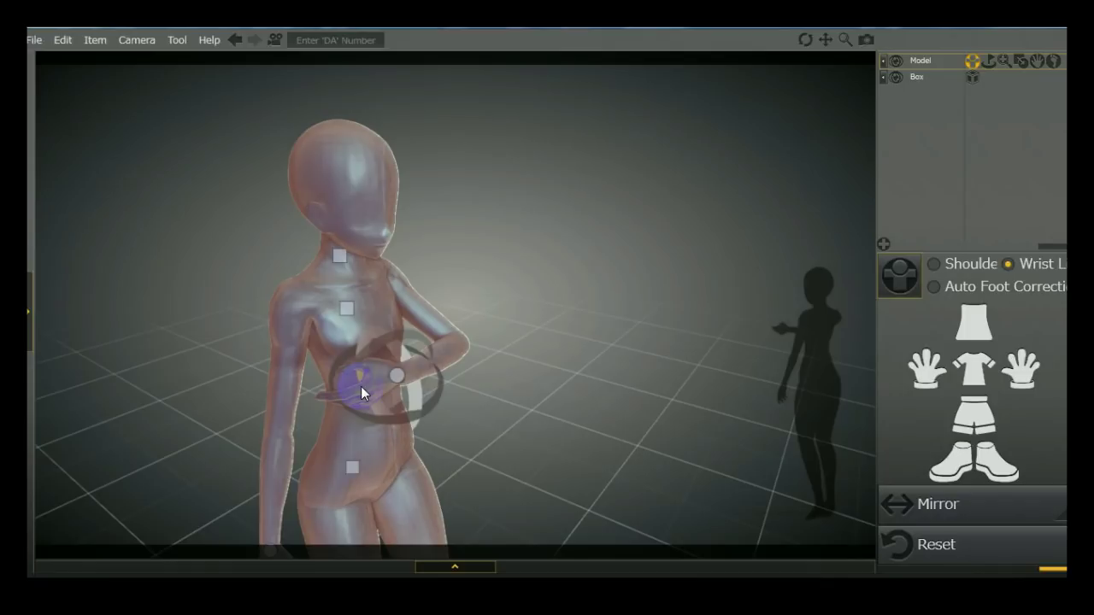
{"action": "right_click_drag", "start_coordinate": [497, 319], "coordinate": [394, 414]}
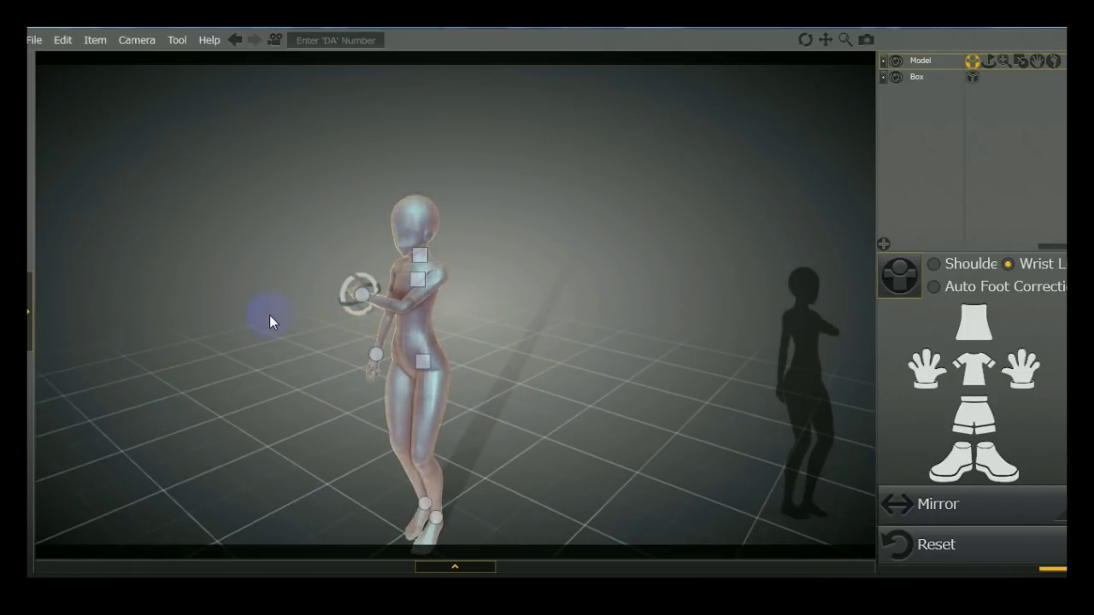
{"action": "right_click_drag", "start_coordinate": [127, 439], "coordinate": [290, 353]}
{"action": "scroll", "coordinate": [289, 352], "scroll_direction": "up", "scroll_amount": 2}
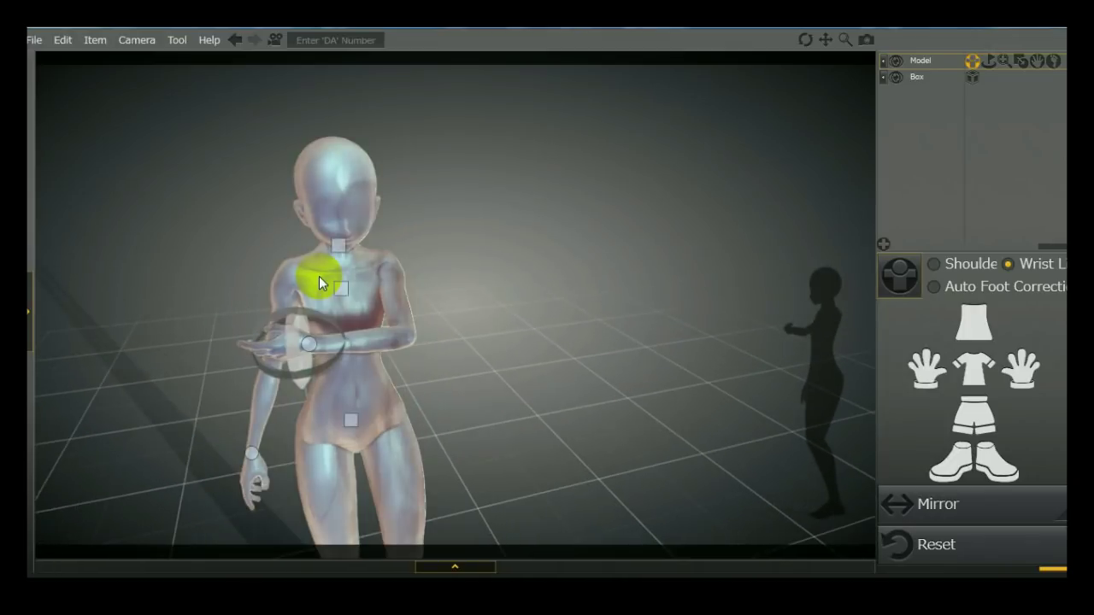
- Reset the model's pose and raise the left wrist forward so the hand sits in front of the waist
{"action": "left_click", "coordinate": [944, 548]}
{"action": "right_click_drag", "start_coordinate": [547, 393], "coordinate": [475, 395]}
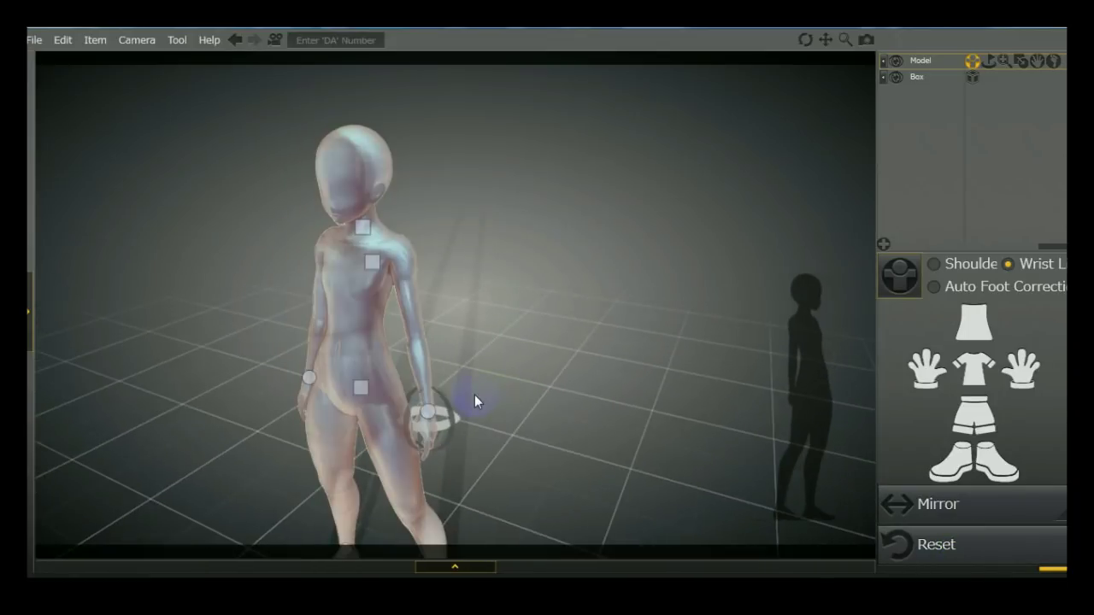
{"action": "left_click_drag", "start_coordinate": [423, 411], "coordinate": [448, 302]}
{"action": "right_click_drag", "start_coordinate": [448, 306], "coordinate": [471, 321]}
{"action": "left_click_drag", "start_coordinate": [498, 308], "coordinate": [369, 302]}
{"action": "right_click_drag", "start_coordinate": [460, 437], "coordinate": [577, 328]}
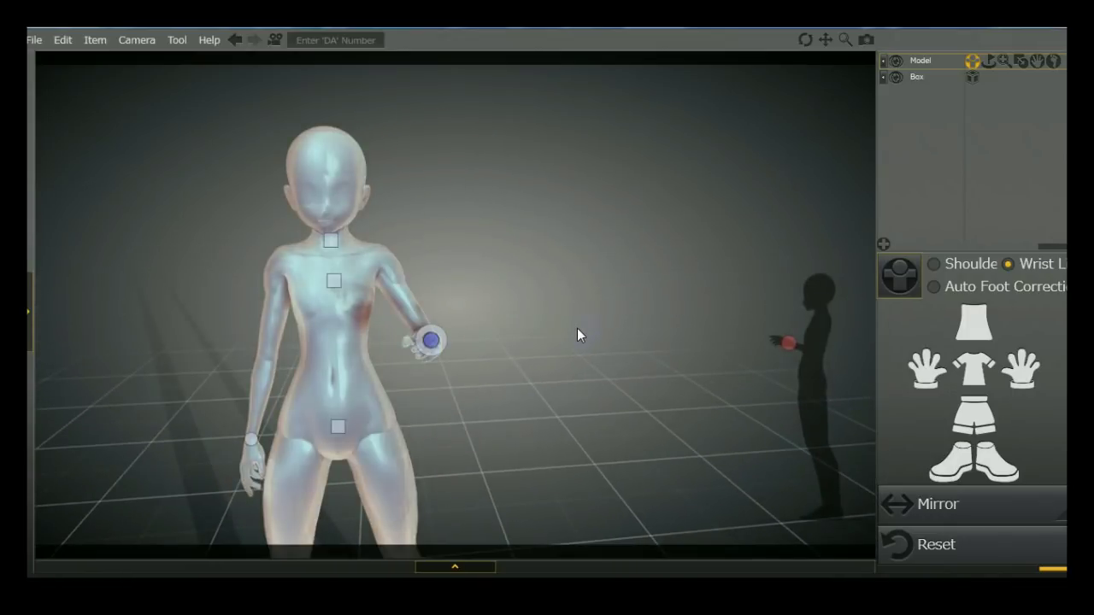
{"action": "mouse_move", "coordinate": [496, 389]}
{"action": "right_mouse_down"}
{"action": "mouse_move", "coordinate": [474, 401]}
{"action": "mouse_move", "coordinate": [415, 376]}
{"action": "right_mouse_up"}
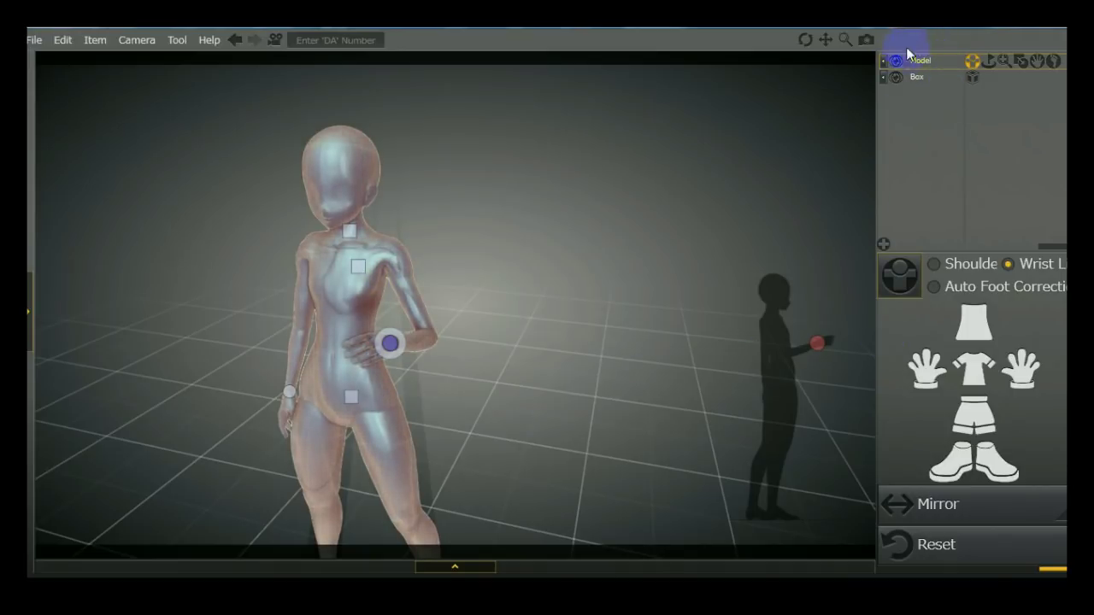
- Review the model's Pose tag and switch the model to its placement handles
{"action": "mouse_move", "coordinate": [973, 65]}
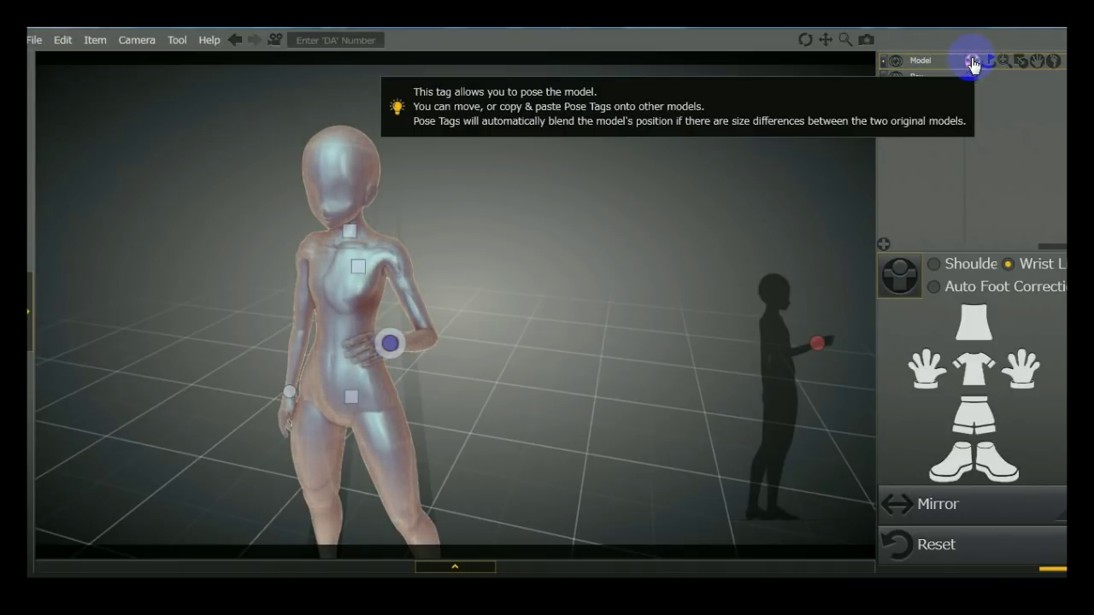
{"action": "left_click", "coordinate": [972, 62]}
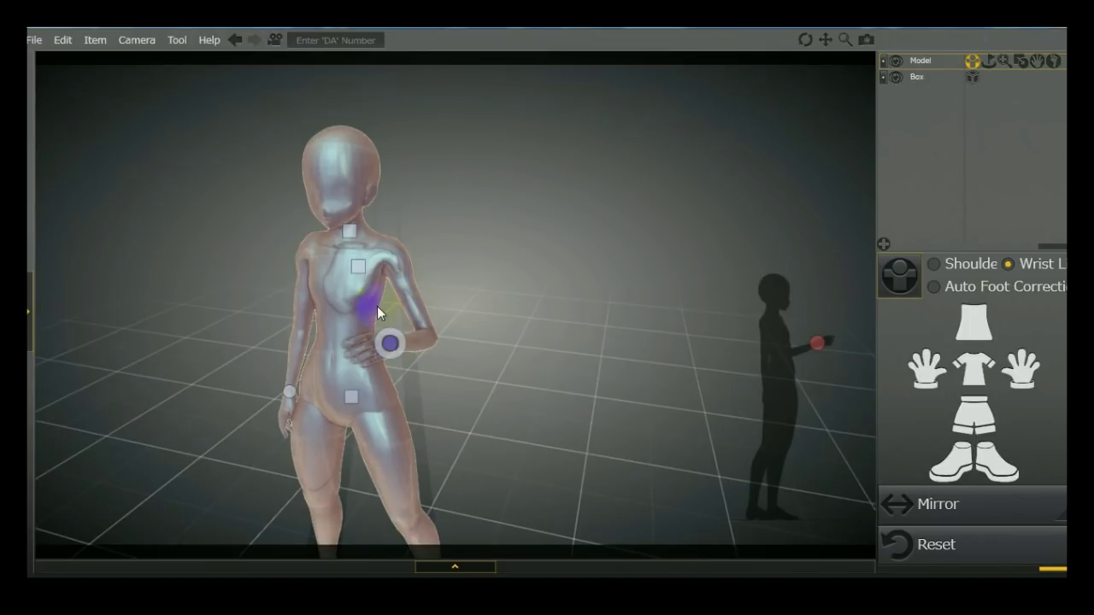
{"action": "left_click", "coordinate": [973, 62]}
{"action": "left_click", "coordinate": [988, 62]}
{"action": "left_click", "coordinate": [973, 63]}
{"action": "left_click", "coordinate": [974, 66]}
{"action": "left_click", "coordinate": [989, 64]}
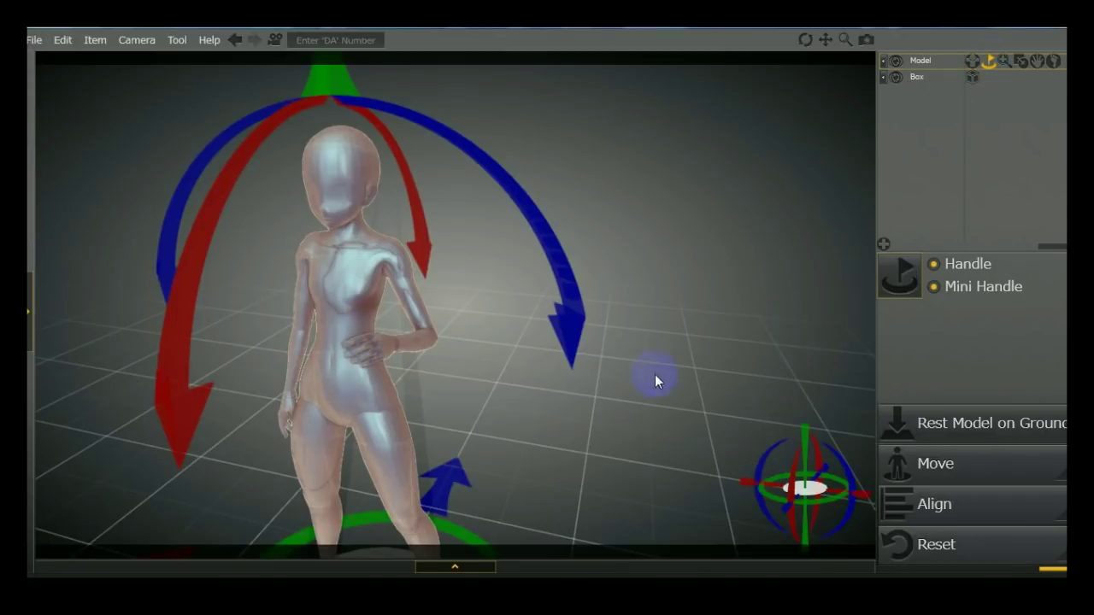
{"action": "scroll", "coordinate": [712, 368], "scroll_direction": "down", "scroll_amount": 5}
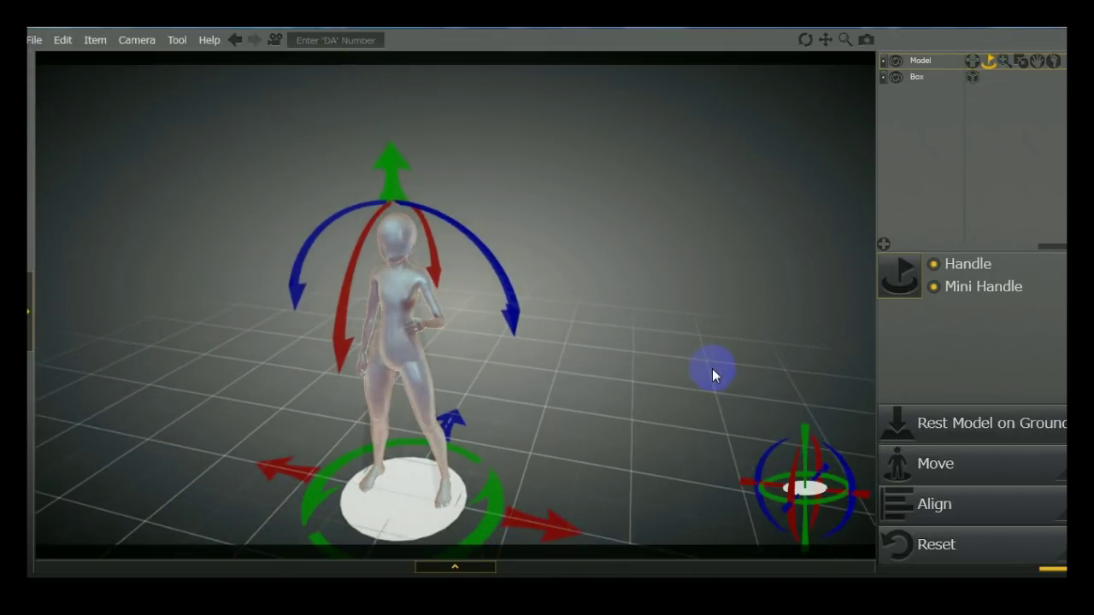
{"action": "scroll", "coordinate": [712, 369], "scroll_direction": "down", "scroll_amount": 1}
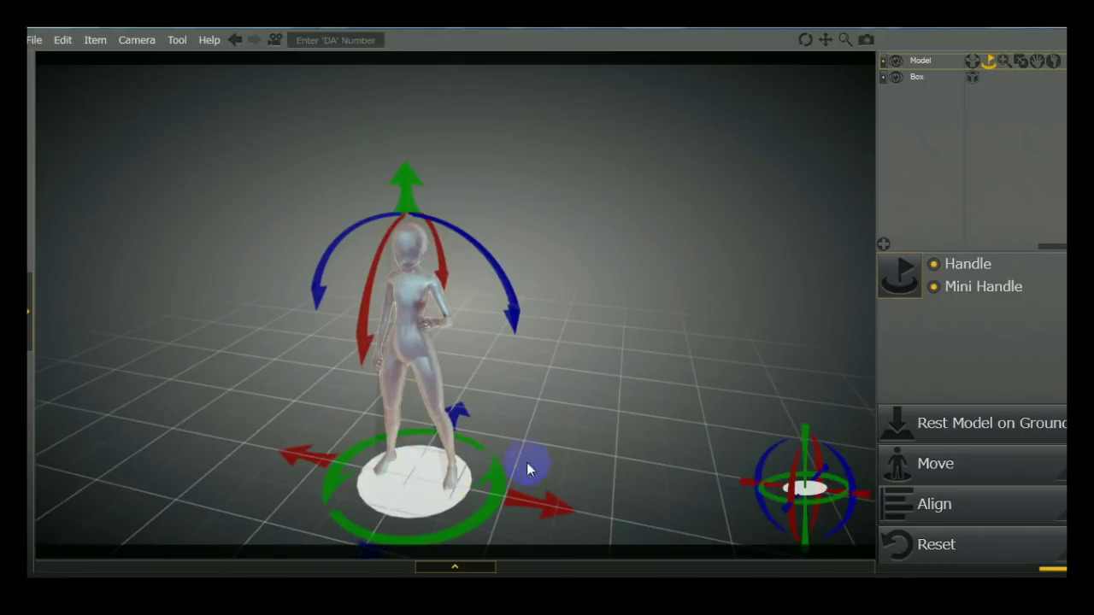
- Turn the whole model on the ground, slide it along the floor, and adjust its height
{"action": "right_click_drag", "start_coordinate": [447, 537], "coordinate": [378, 433]}
{"action": "left_click_drag", "start_coordinate": [452, 517], "coordinate": [530, 537]}
{"action": "left_click_drag", "start_coordinate": [448, 425], "coordinate": [421, 419]}
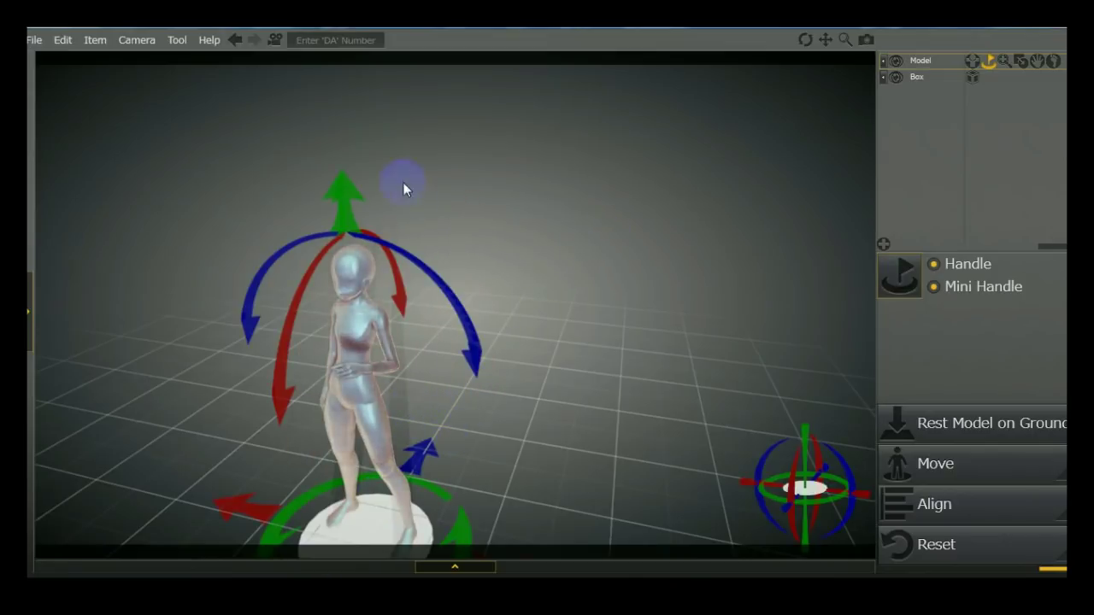
{"action": "left_click", "coordinate": [339, 212]}
{"action": "left_click_drag", "start_coordinate": [359, 255], "coordinate": [354, 219]}
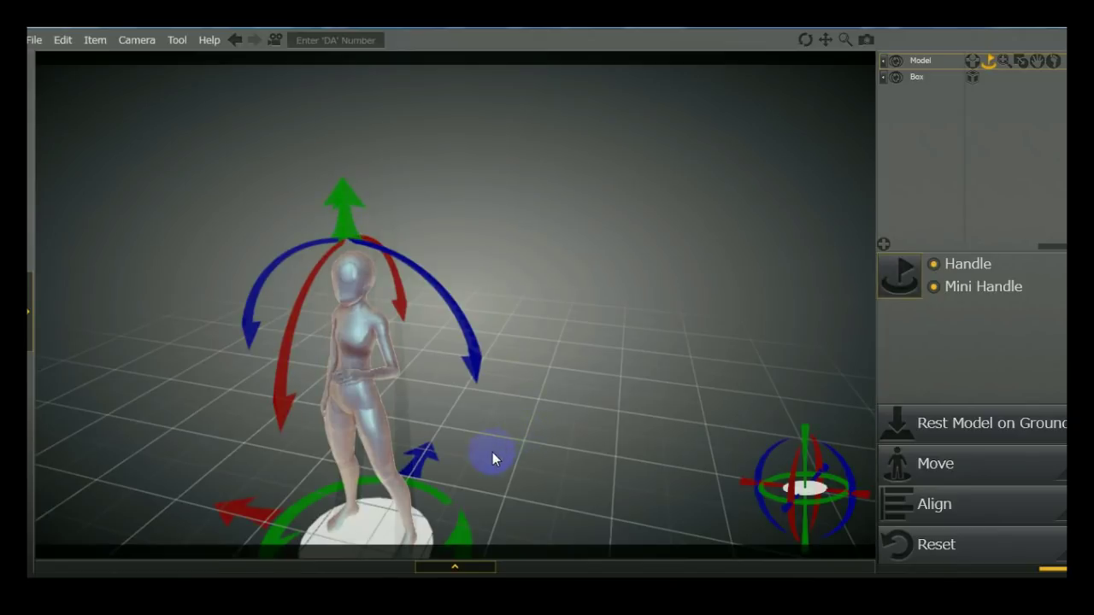
{"action": "mouse_move", "coordinate": [528, 446]}
{"action": "right_mouse_down"}
{"action": "mouse_move", "coordinate": [595, 429]}
{"action": "mouse_move", "coordinate": [570, 384]}
{"action": "mouse_move", "coordinate": [479, 373]}
{"action": "mouse_move", "coordinate": [486, 410]}
{"action": "mouse_move", "coordinate": [447, 439]}
{"action": "mouse_move", "coordinate": [569, 442]}
{"action": "mouse_move", "coordinate": [467, 449]}
{"action": "mouse_move", "coordinate": [524, 435]}
{"action": "right_mouse_up"}
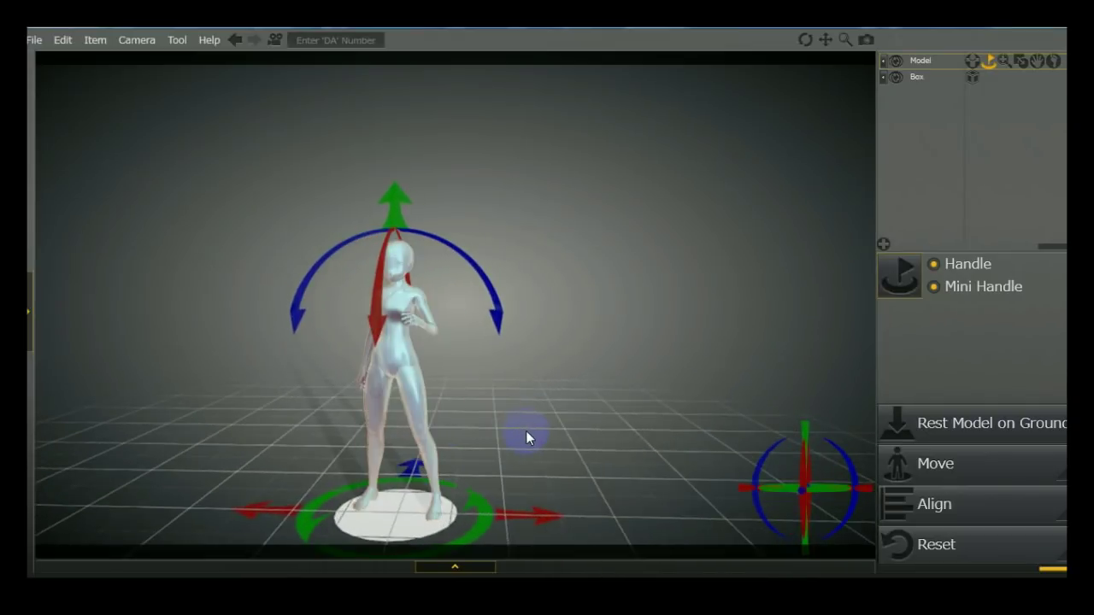
- Switch the model to body-part scaling with Mirror on and select the left collarbone
{"action": "left_click", "coordinate": [1005, 63]}
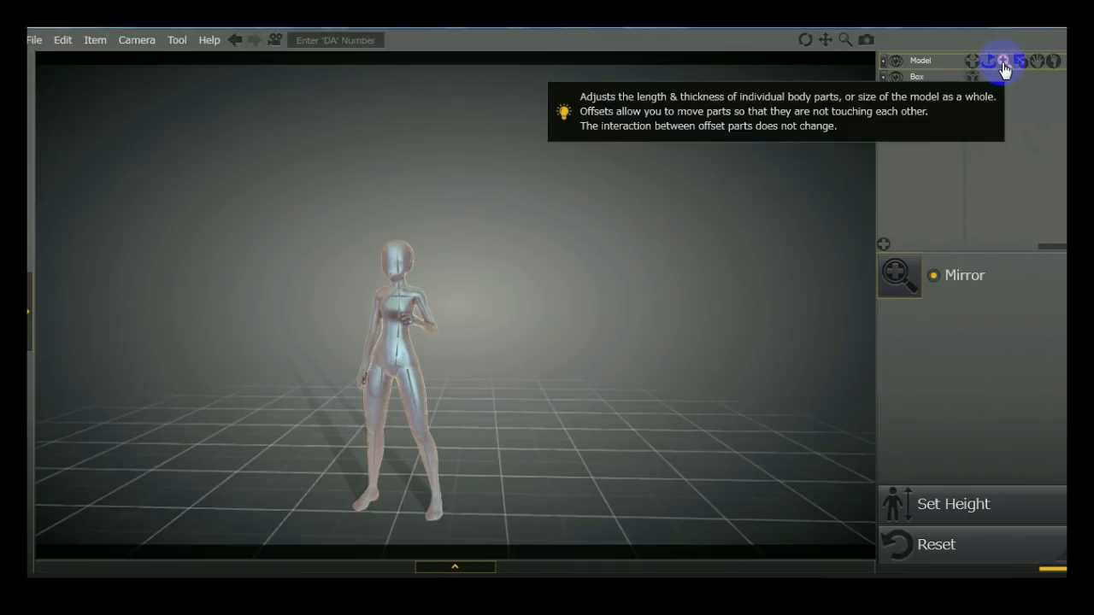
{"action": "scroll", "coordinate": [585, 343], "scroll_direction": "up", "scroll_amount": 5}
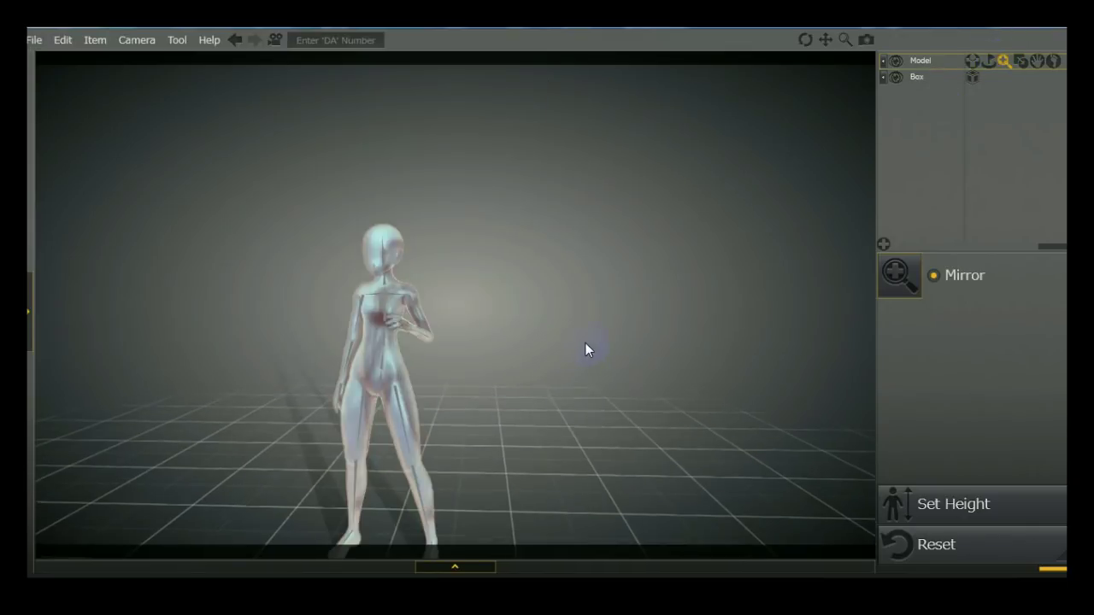
{"action": "scroll", "coordinate": [441, 370], "scroll_direction": "up", "scroll_amount": 2}
{"action": "mouse_move", "coordinate": [103, 322]}
{"action": "right_mouse_down"}
{"action": "mouse_move", "coordinate": [262, 297]}
{"action": "mouse_move", "coordinate": [241, 292]}
{"action": "right_mouse_up"}
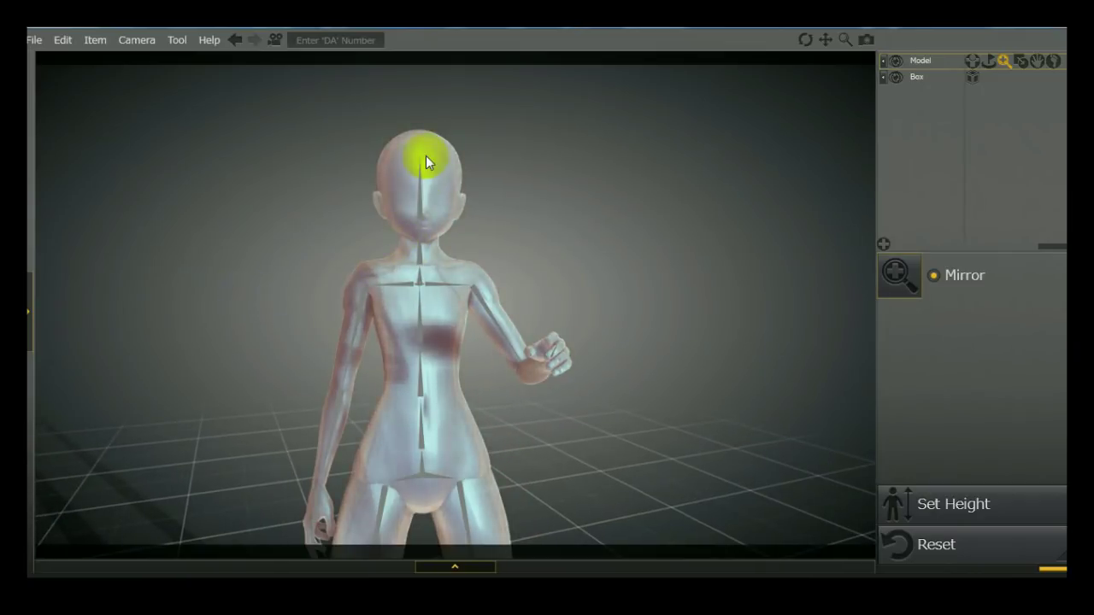
{"action": "left_click", "coordinate": [437, 286]}
{"action": "mouse_move", "coordinate": [590, 306]}
{"action": "right_mouse_down"}
{"action": "mouse_move", "coordinate": [604, 310]}
{"action": "mouse_move", "coordinate": [567, 320]}
{"action": "mouse_move", "coordinate": [610, 315]}
{"action": "mouse_move", "coordinate": [538, 331]}
{"action": "right_mouse_up"}
{"action": "right_click_drag", "start_coordinate": [658, 234], "coordinate": [391, 276]}
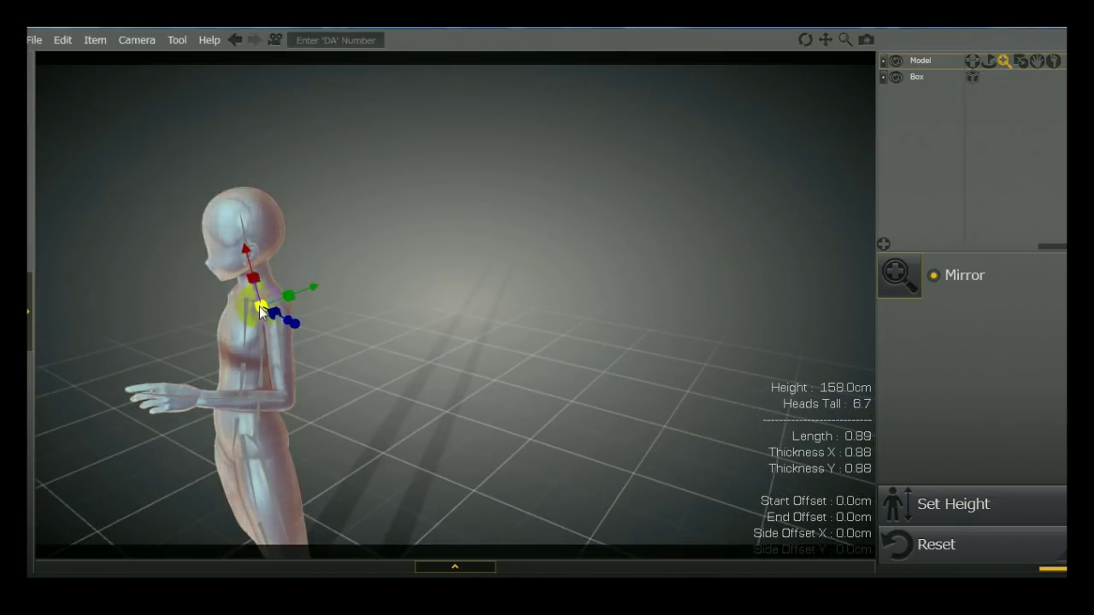
- Increase the collarbones' Thickness Y to 1.68
{"action": "right_click_drag", "start_coordinate": [369, 349], "coordinate": [333, 367]}
{"action": "left_click_drag", "start_coordinate": [289, 285], "coordinate": [513, 217]}
{"action": "right_click_drag", "start_coordinate": [152, 289], "coordinate": [329, 268]}
{"action": "right_click_drag", "start_coordinate": [405, 389], "coordinate": [344, 293]}
{"action": "scroll", "coordinate": [383, 329], "scroll_direction": "up", "scroll_amount": 4}
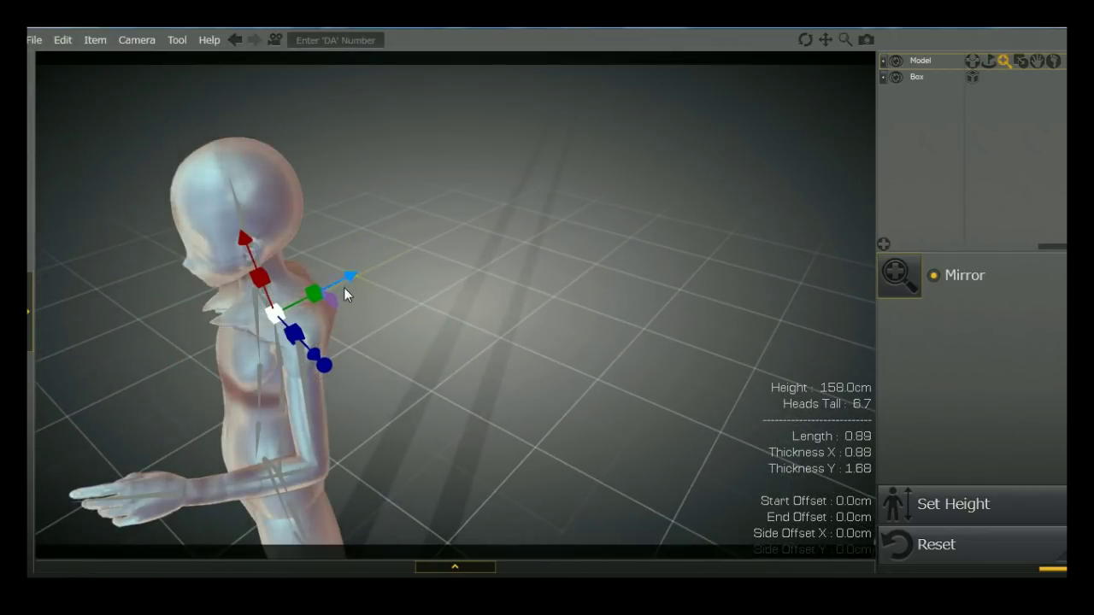
- Try offsetting and thickening the collarbones along their axes to exaggerate the shoulders
{"action": "mouse_move", "coordinate": [228, 317]}
{"action": "right_mouse_down"}
{"action": "mouse_move", "coordinate": [215, 312]}
{"action": "mouse_move", "coordinate": [373, 313]}
{"action": "mouse_move", "coordinate": [429, 369]}
{"action": "mouse_move", "coordinate": [495, 357]}
{"action": "mouse_move", "coordinate": [288, 349]}
{"action": "mouse_move", "coordinate": [198, 310]}
{"action": "mouse_move", "coordinate": [137, 354]}
{"action": "right_mouse_up"}
{"action": "mouse_move", "coordinate": [305, 298]}
{"action": "right_mouse_down"}
{"action": "mouse_move", "coordinate": [339, 315]}
{"action": "mouse_move", "coordinate": [312, 278]}
{"action": "right_mouse_up"}
{"action": "left_click_drag", "start_coordinate": [312, 276], "coordinate": [71, 339]}
{"action": "right_click_drag", "start_coordinate": [359, 334], "coordinate": [478, 302]}
{"action": "left_click_drag", "start_coordinate": [341, 286], "coordinate": [323, 221]}
{"action": "left_click_drag", "start_coordinate": [390, 343], "coordinate": [525, 369]}
{"action": "mouse_move", "coordinate": [524, 369]}
{"action": "right_mouse_down"}
{"action": "mouse_move", "coordinate": [176, 416]}
{"action": "mouse_move", "coordinate": [247, 380]}
{"action": "right_mouse_up"}
{"action": "mouse_move", "coordinate": [569, 287]}
{"action": "left_mouse_down"}
{"action": "mouse_move", "coordinate": [658, 281]}
{"action": "mouse_move", "coordinate": [781, 293]}
{"action": "mouse_move", "coordinate": [997, 276]}
{"action": "left_mouse_up"}
{"action": "mouse_move", "coordinate": [525, 240]}
{"action": "left_mouse_down"}
{"action": "mouse_move", "coordinate": [508, 112]}
{"action": "mouse_move", "coordinate": [559, 222]}
{"action": "left_mouse_up"}
- Try further length, thickness and offset changes on the collarbones, and reset the scaling
{"action": "mouse_move", "coordinate": [504, 288]}
{"action": "left_mouse_down"}
{"action": "mouse_move", "coordinate": [492, 433]}
{"action": "mouse_move", "coordinate": [506, 332]}
{"action": "left_mouse_up"}
{"action": "left_click_drag", "start_coordinate": [510, 286], "coordinate": [500, 440]}
{"action": "mouse_move", "coordinate": [250, 338]}
{"action": "left_mouse_down"}
{"action": "mouse_move", "coordinate": [203, 291]}
{"action": "mouse_move", "coordinate": [238, 292]}
{"action": "mouse_move", "coordinate": [140, 263]}
{"action": "mouse_move", "coordinate": [85, 274]}
{"action": "mouse_move", "coordinate": [381, 292]}
{"action": "left_mouse_up"}
{"action": "left_click_drag", "start_coordinate": [511, 288], "coordinate": [564, 94]}
{"action": "left_click_drag", "start_coordinate": [563, 289], "coordinate": [690, 275]}
{"action": "left_click_drag", "start_coordinate": [527, 239], "coordinate": [540, 202]}
{"action": "mouse_move", "coordinate": [434, 247]}
{"action": "left_mouse_down"}
{"action": "mouse_move", "coordinate": [447, 345]}
{"action": "mouse_move", "coordinate": [524, 362]}
{"action": "mouse_move", "coordinate": [656, 320]}
{"action": "mouse_move", "coordinate": [735, 320]}
{"action": "mouse_move", "coordinate": [556, 371]}
{"action": "mouse_move", "coordinate": [367, 338]}
{"action": "mouse_move", "coordinate": [504, 325]}
{"action": "mouse_move", "coordinate": [465, 318]}
{"action": "left_mouse_up"}
{"action": "mouse_move", "coordinate": [925, 544]}
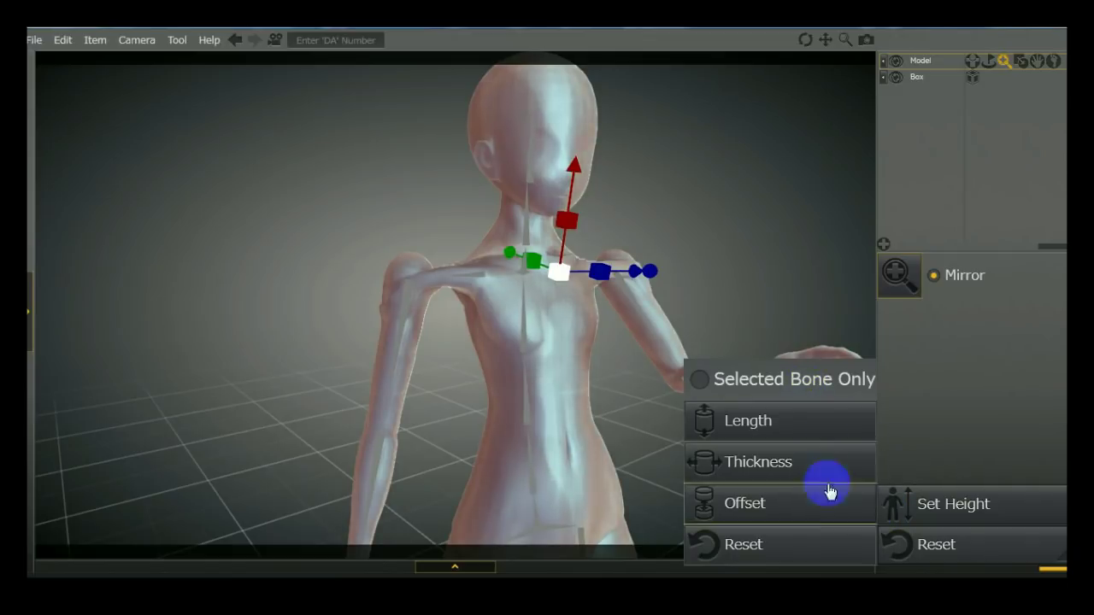
{"action": "left_click", "coordinate": [794, 547]}
- Lengthen the chest, waist and lower-back bones of the torso, taking the lowest to a length of about 0.98
{"action": "left_click_drag", "start_coordinate": [754, 252], "coordinate": [698, 239]}
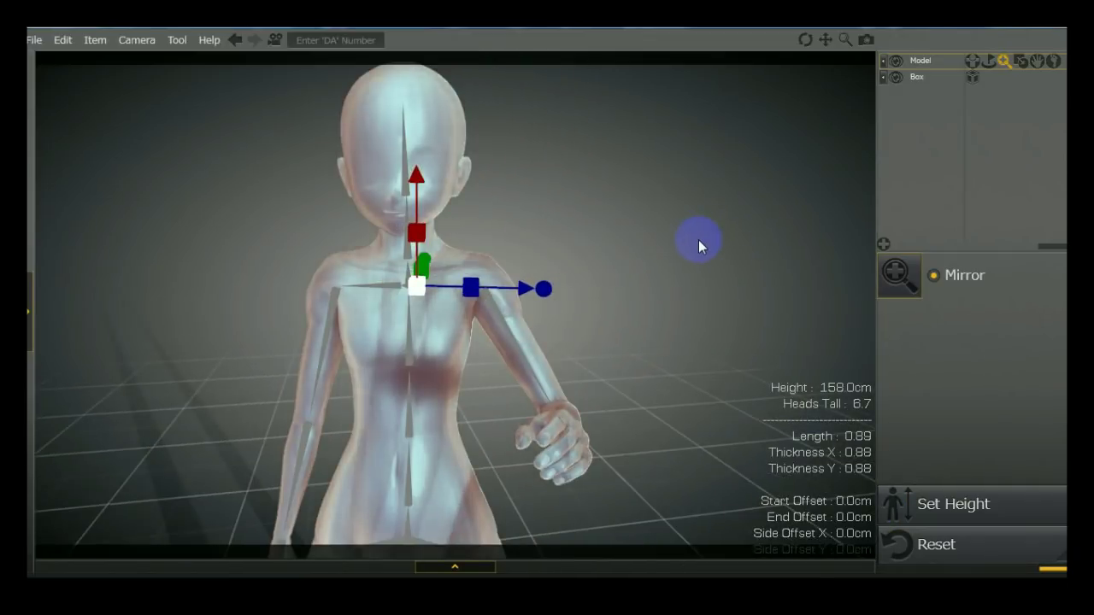
{"action": "left_click_drag", "start_coordinate": [280, 393], "coordinate": [531, 281]}
{"action": "left_click", "coordinate": [575, 276]}
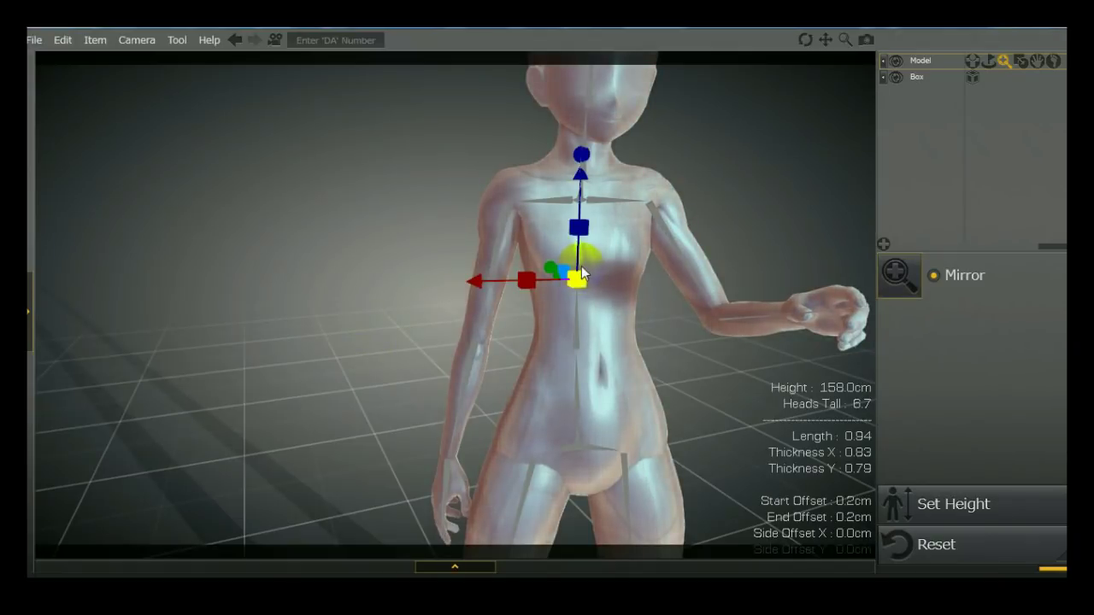
{"action": "left_click_drag", "start_coordinate": [576, 225], "coordinate": [578, 176]}
{"action": "left_click", "coordinate": [575, 326]}
{"action": "left_click_drag", "start_coordinate": [577, 298], "coordinate": [578, 292]}
{"action": "left_click", "coordinate": [576, 410]}
{"action": "left_click_drag", "start_coordinate": [587, 366], "coordinate": [586, 327]}
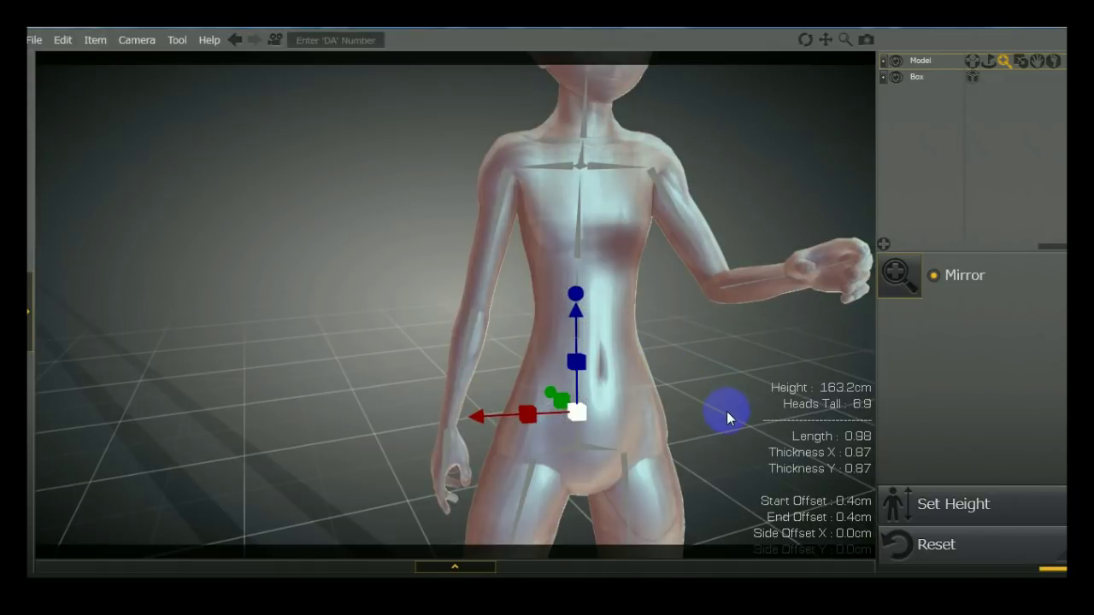
- Lengthen the thighs to about 1.22 and select the right shin bone
{"action": "scroll", "coordinate": [725, 410], "scroll_direction": "down", "scroll_amount": 4}
{"action": "left_click_drag", "start_coordinate": [456, 481], "coordinate": [567, 432]}
{"action": "left_click", "coordinate": [567, 423]}
{"action": "left_click_drag", "start_coordinate": [570, 386], "coordinate": [564, 436]}
{"action": "left_click_drag", "start_coordinate": [542, 550], "coordinate": [388, 469]}
{"action": "scroll", "coordinate": [381, 467], "scroll_direction": "down", "scroll_amount": 3}
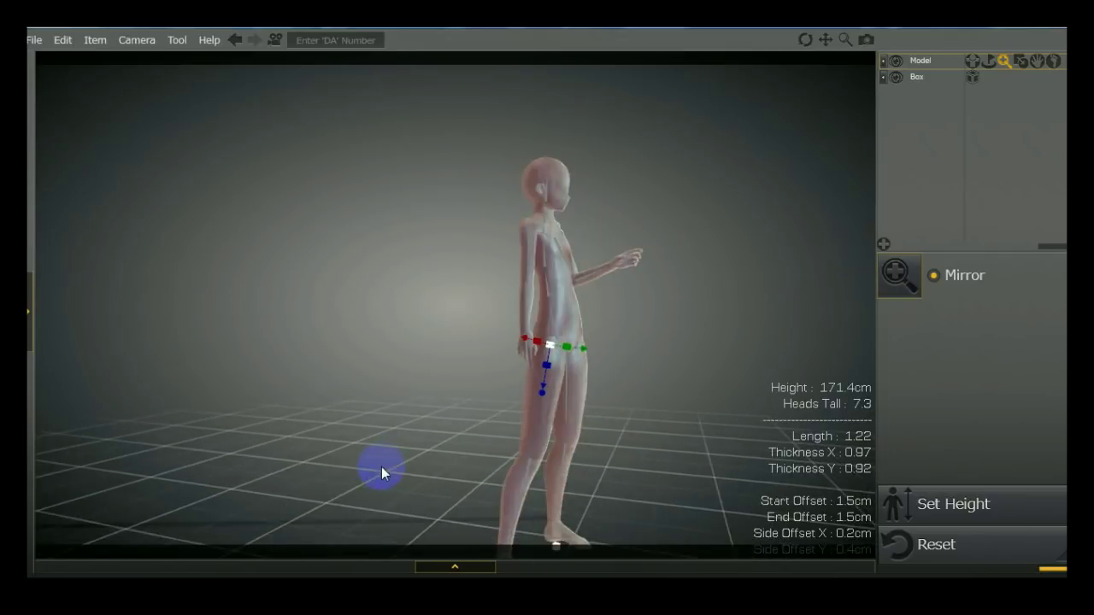
{"action": "left_click", "coordinate": [499, 526]}
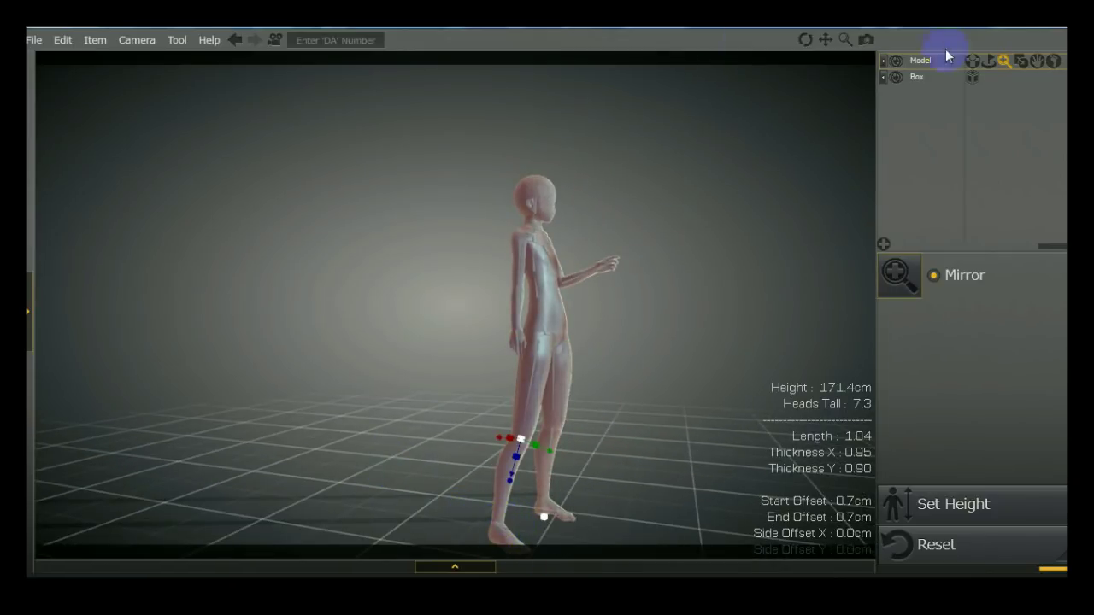
- Return to posing and raise the right ankle so the leg lifts forward with a bent knee
{"action": "left_click", "coordinate": [971, 61]}
{"action": "left_click_drag", "start_coordinate": [493, 525], "coordinate": [203, 344]}
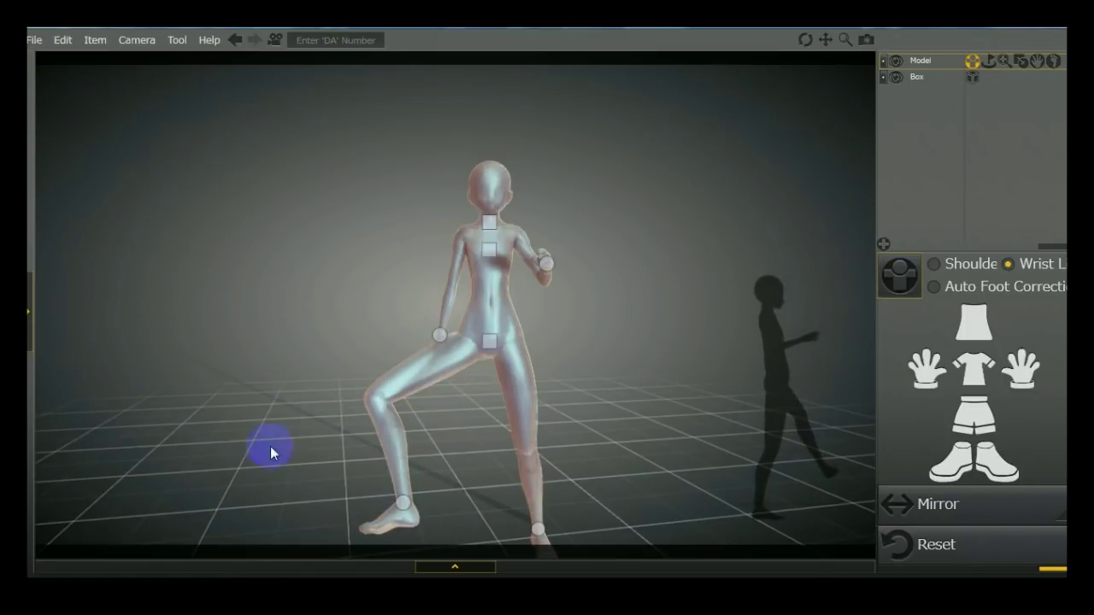
{"action": "left_click_drag", "start_coordinate": [395, 512], "coordinate": [469, 403]}
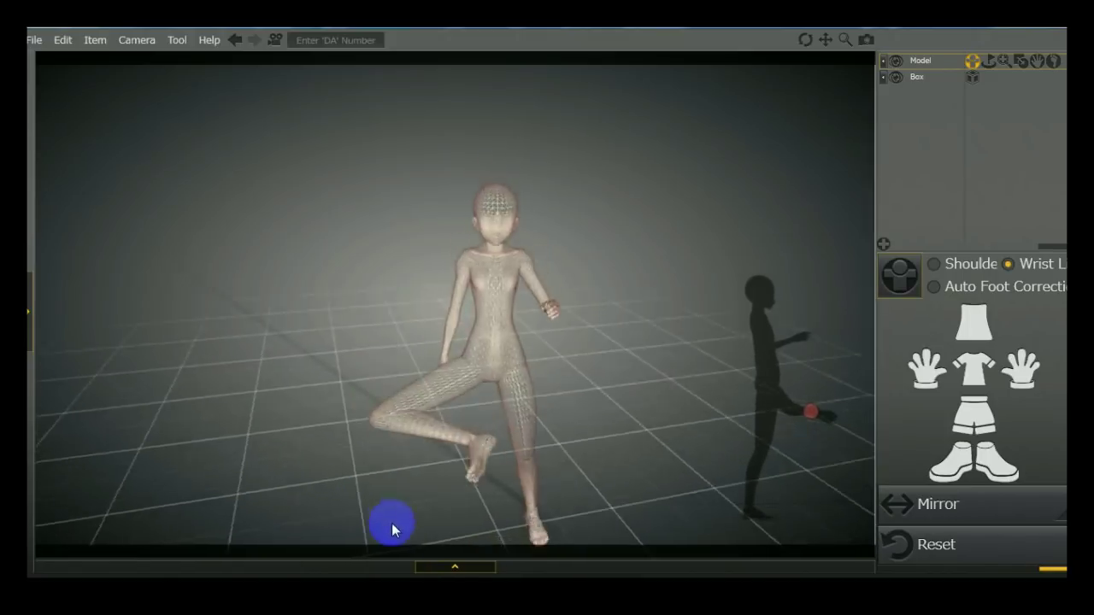
{"action": "left_click_drag", "start_coordinate": [391, 522], "coordinate": [664, 439]}
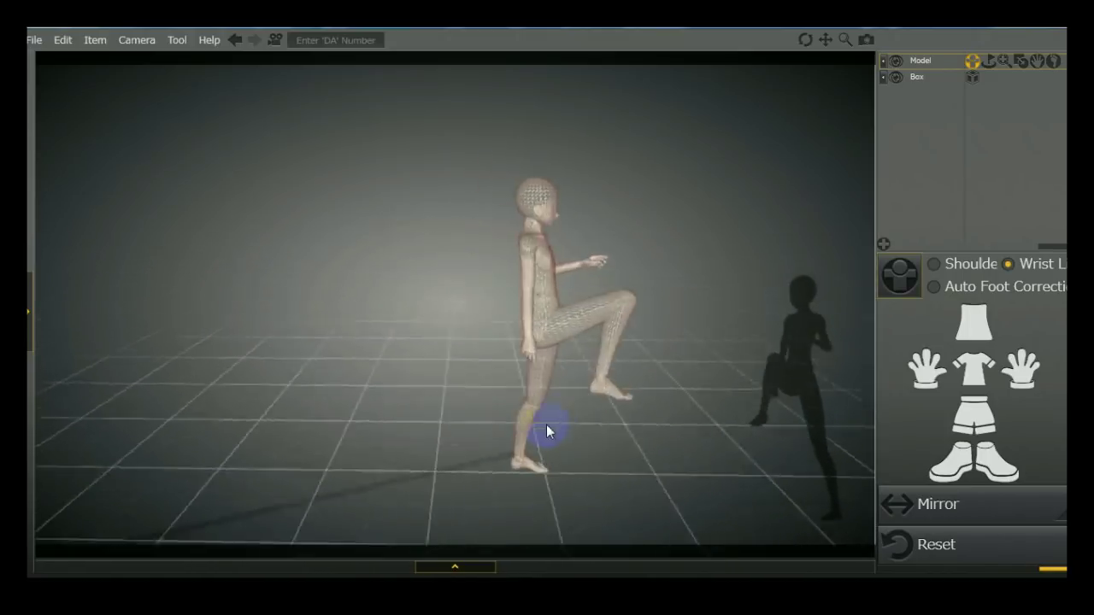
{"action": "left_click_drag", "start_coordinate": [547, 433], "coordinate": [548, 424]}
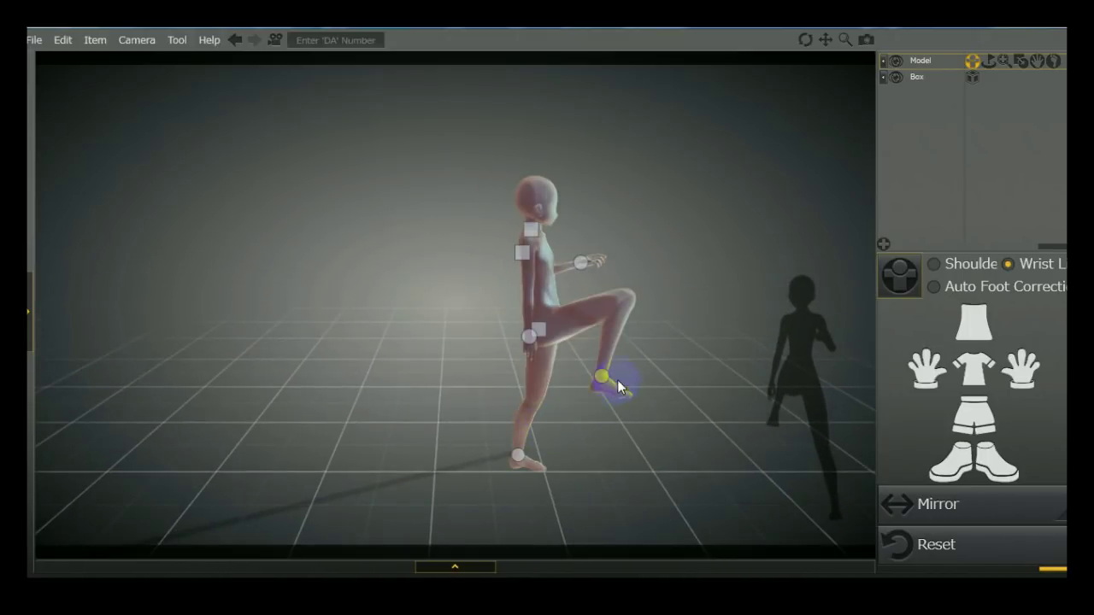
- Pull the right ankle back towards the hip and swing the raised knee out to the side
{"action": "left_click_drag", "start_coordinate": [604, 385], "coordinate": [578, 377]}
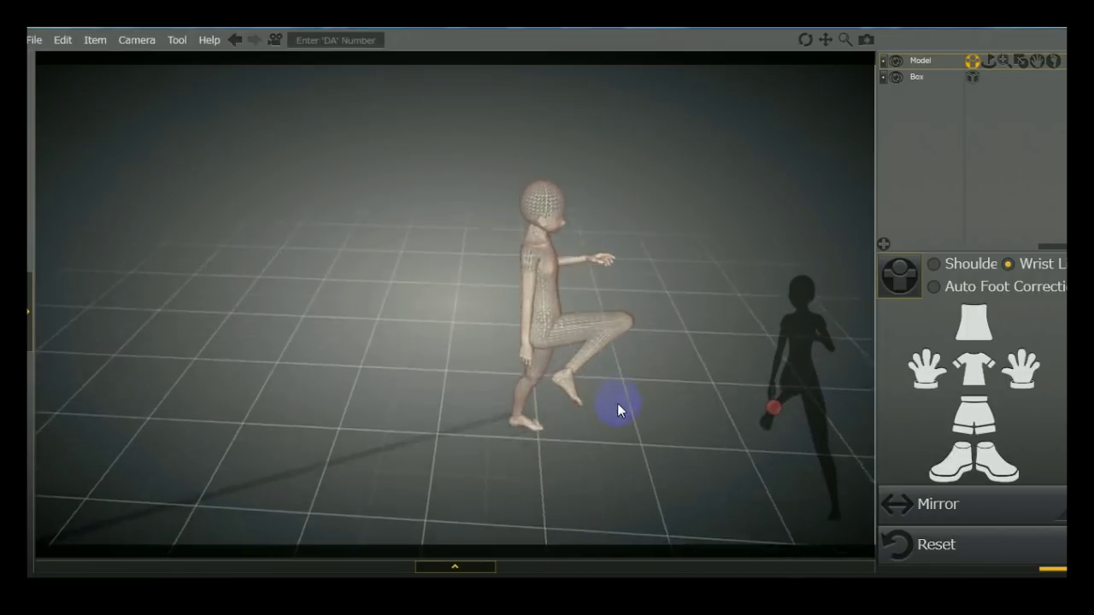
{"action": "right_click_drag", "start_coordinate": [617, 403], "coordinate": [591, 348]}
{"action": "left_click_drag", "start_coordinate": [622, 320], "coordinate": [662, 317]}
{"action": "right_click_drag", "start_coordinate": [662, 316], "coordinate": [516, 333]}
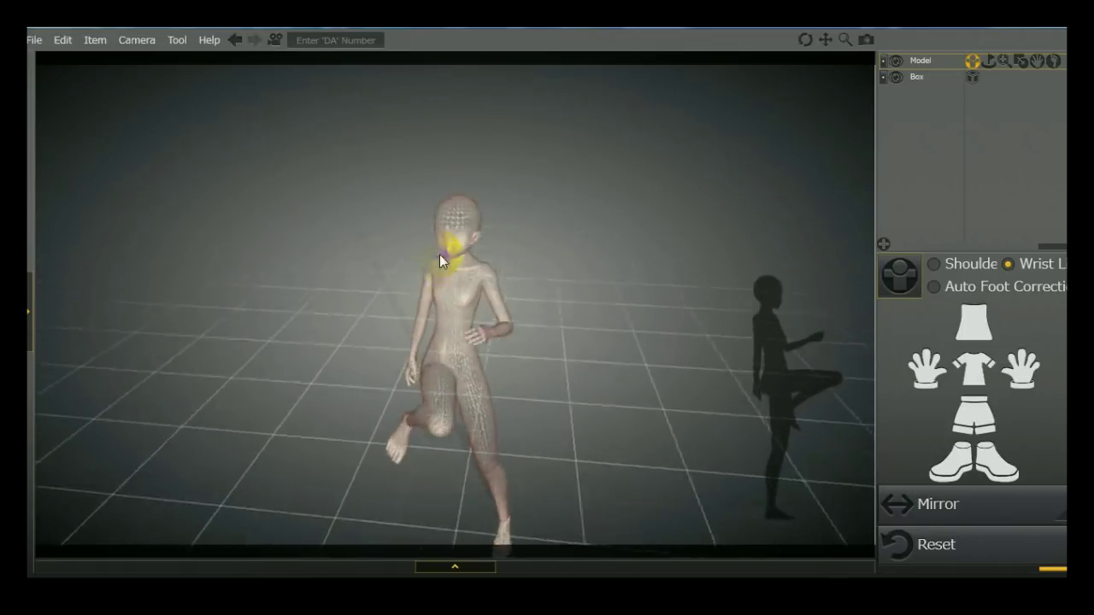
{"action": "right_click_drag", "start_coordinate": [428, 277], "coordinate": [497, 245]}
{"action": "left_click", "coordinate": [290, 296]}
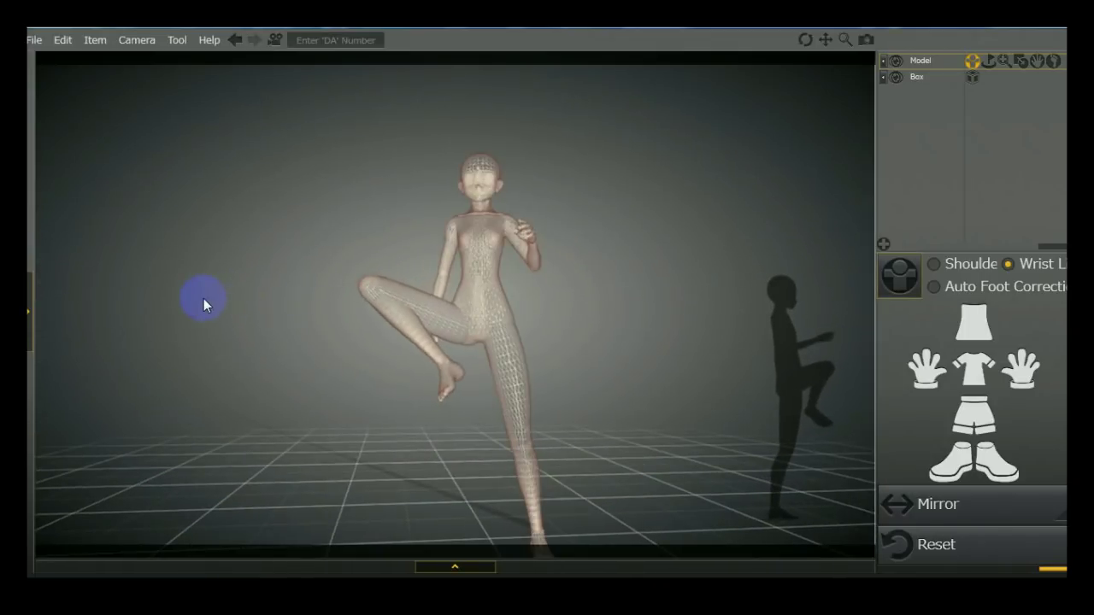
- Lower the right ankle to the floor so the leg stands straight beside the other one
{"action": "left_click_drag", "start_coordinate": [435, 384], "coordinate": [461, 571]}
{"action": "right_click_drag", "start_coordinate": [347, 423], "coordinate": [523, 436]}
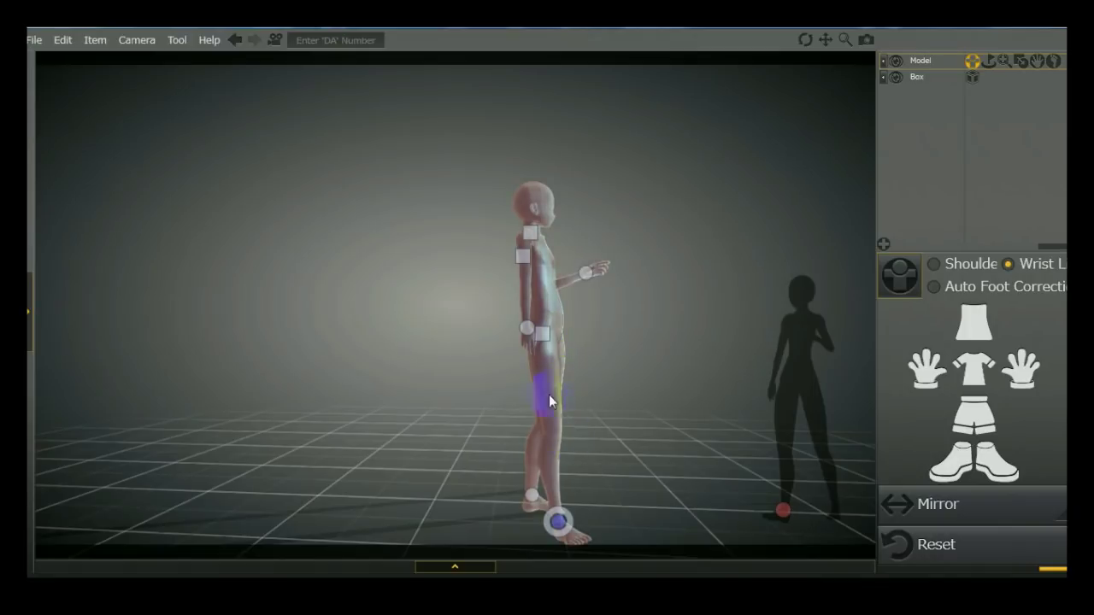
{"action": "right_click_drag", "start_coordinate": [547, 496], "coordinate": [546, 426]}
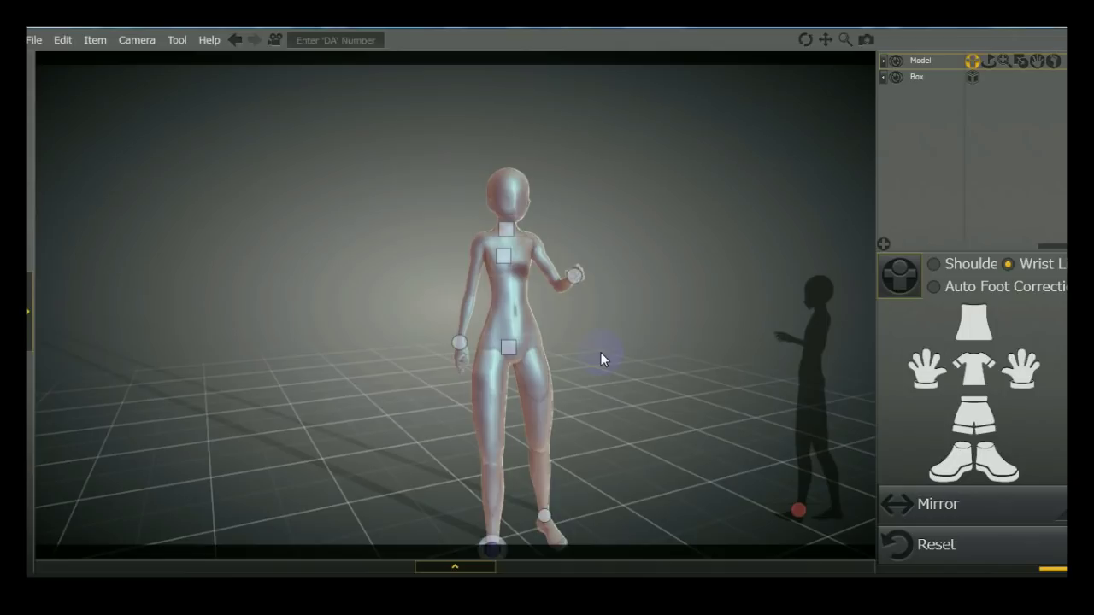
{"action": "right_click_drag", "start_coordinate": [658, 350], "coordinate": [585, 268]}
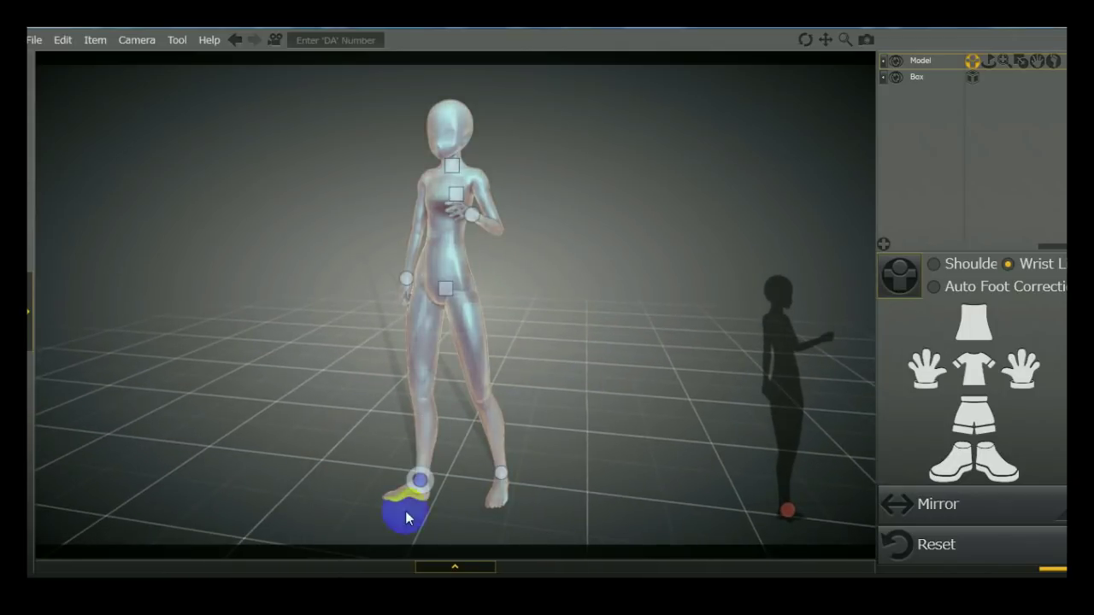
- Move both ankles into a narrow walking stance with the left foot in front of the right
{"action": "right_click_drag", "start_coordinate": [525, 420], "coordinate": [705, 415]}
{"action": "left_click", "coordinate": [500, 470]}
{"action": "left_click_drag", "start_coordinate": [501, 468], "coordinate": [460, 404]}
{"action": "right_click_drag", "start_coordinate": [376, 423], "coordinate": [730, 382]}
{"action": "left_click", "coordinate": [427, 427]}
{"action": "left_click_drag", "start_coordinate": [427, 427], "coordinate": [460, 438]}
{"action": "left_click_drag", "start_coordinate": [487, 390], "coordinate": [458, 424]}
{"action": "right_click_drag", "start_coordinate": [490, 400], "coordinate": [186, 374]}
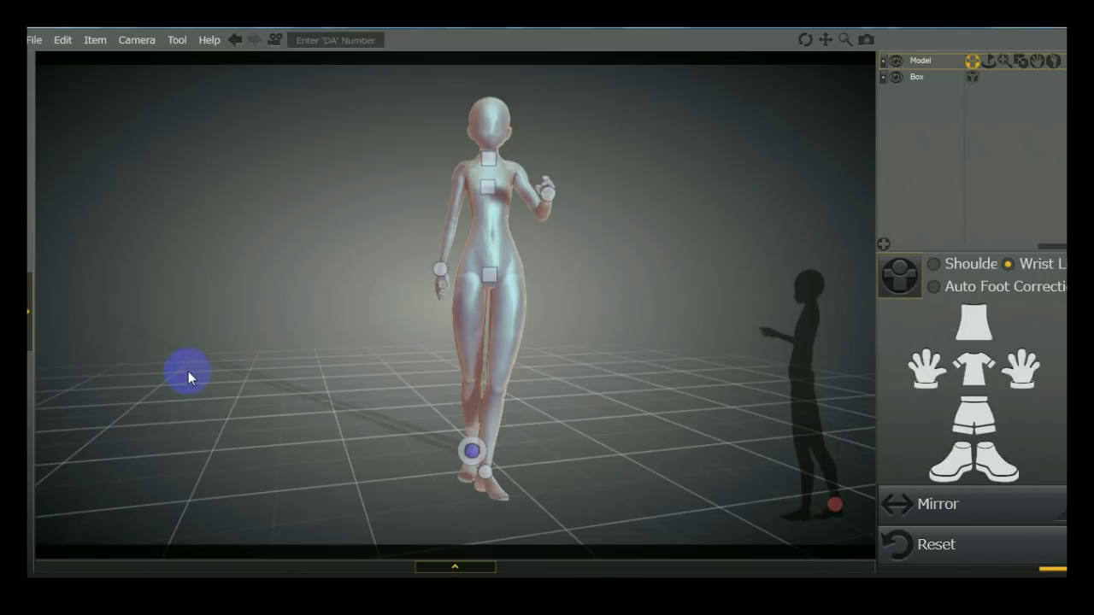
{"action": "right_click_drag", "start_coordinate": [608, 273], "coordinate": [552, 296]}
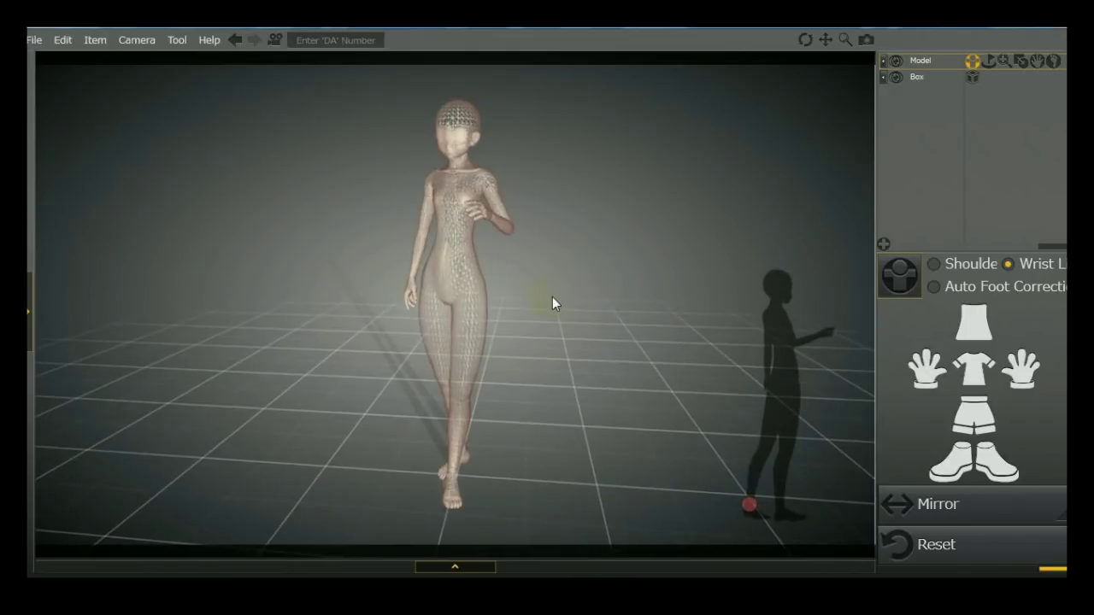
- Switch back to body-part scaling, shorten the forearms, and select the right upper arm
{"action": "scroll", "coordinate": [545, 263], "scroll_direction": "up", "scroll_amount": 5}
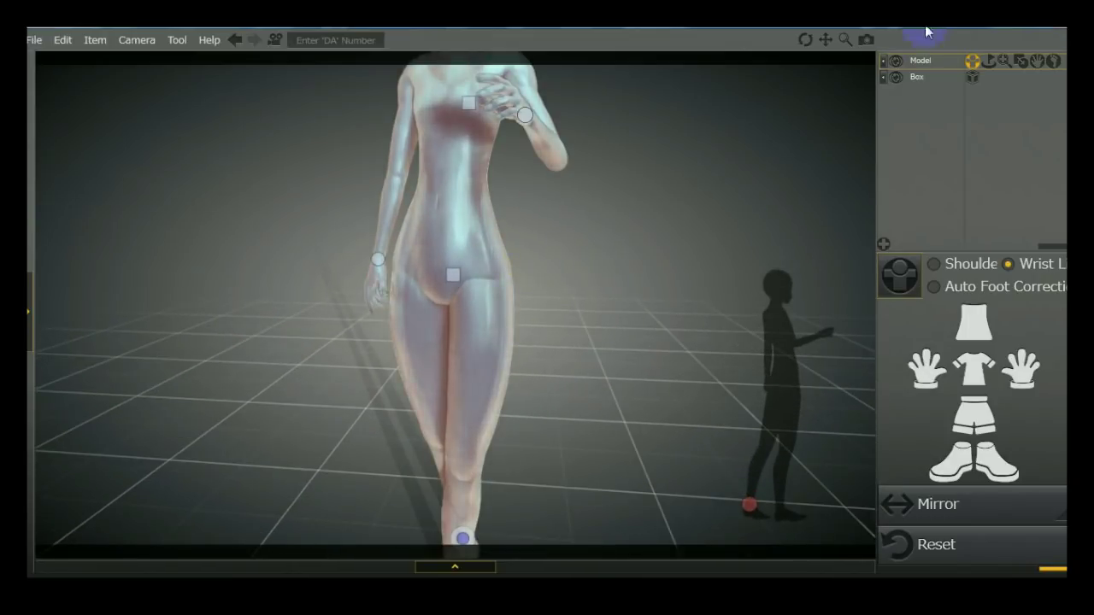
{"action": "left_click", "coordinate": [1004, 61]}
{"action": "left_click", "coordinate": [411, 228]}
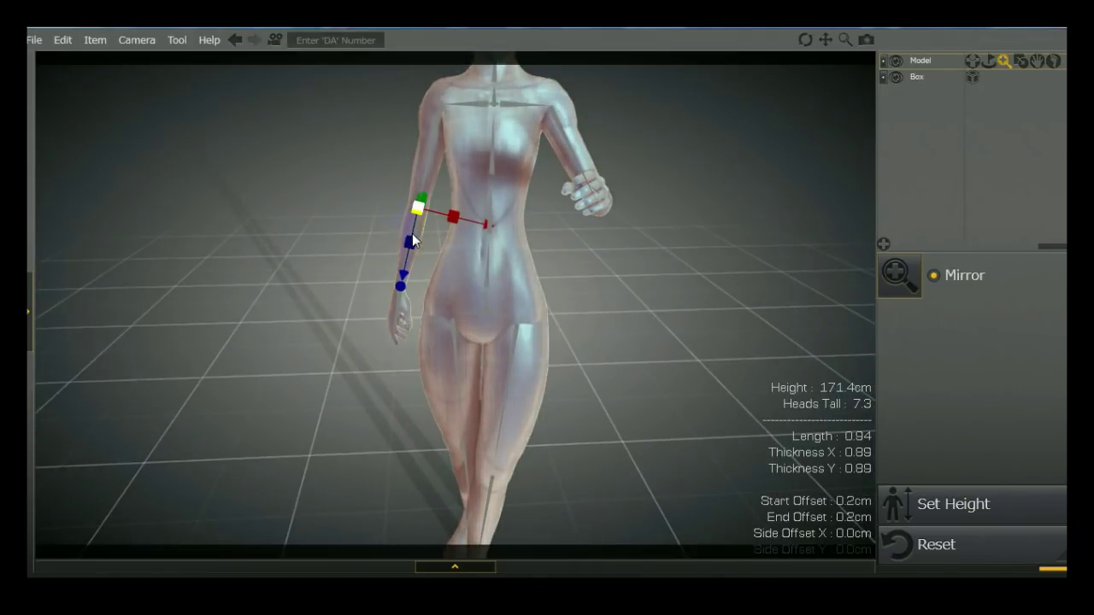
{"action": "left_click_drag", "start_coordinate": [411, 246], "coordinate": [448, 66]}
{"action": "left_click", "coordinate": [431, 162]}
{"action": "right_click_drag", "start_coordinate": [563, 214], "coordinate": [557, 236]}
- Enlarge the hands to length 1.36, Thickness X 1.49 and Thickness Y 1.33
{"action": "left_click", "coordinate": [485, 265]}
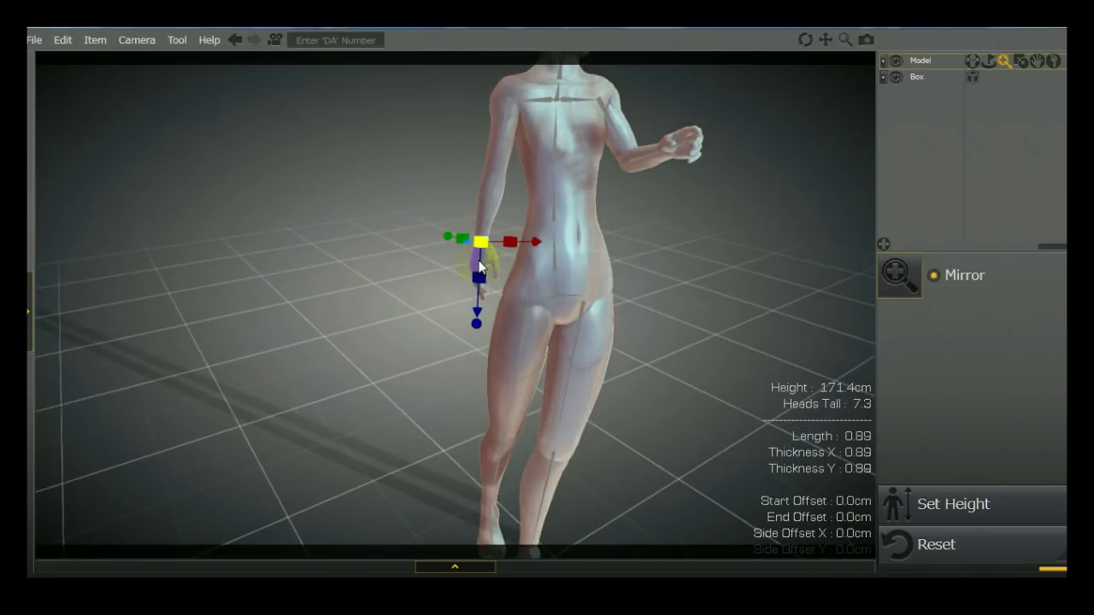
{"action": "left_click_drag", "start_coordinate": [476, 319], "coordinate": [480, 479]}
{"action": "right_click_drag", "start_coordinate": [402, 309], "coordinate": [517, 286]}
{"action": "left_click_drag", "start_coordinate": [528, 228], "coordinate": [385, 246]}
{"action": "right_click_drag", "start_coordinate": [703, 259], "coordinate": [560, 269]}
{"action": "left_click_drag", "start_coordinate": [463, 245], "coordinate": [505, 249]}
{"action": "left_click_drag", "start_coordinate": [666, 308], "coordinate": [663, 260]}
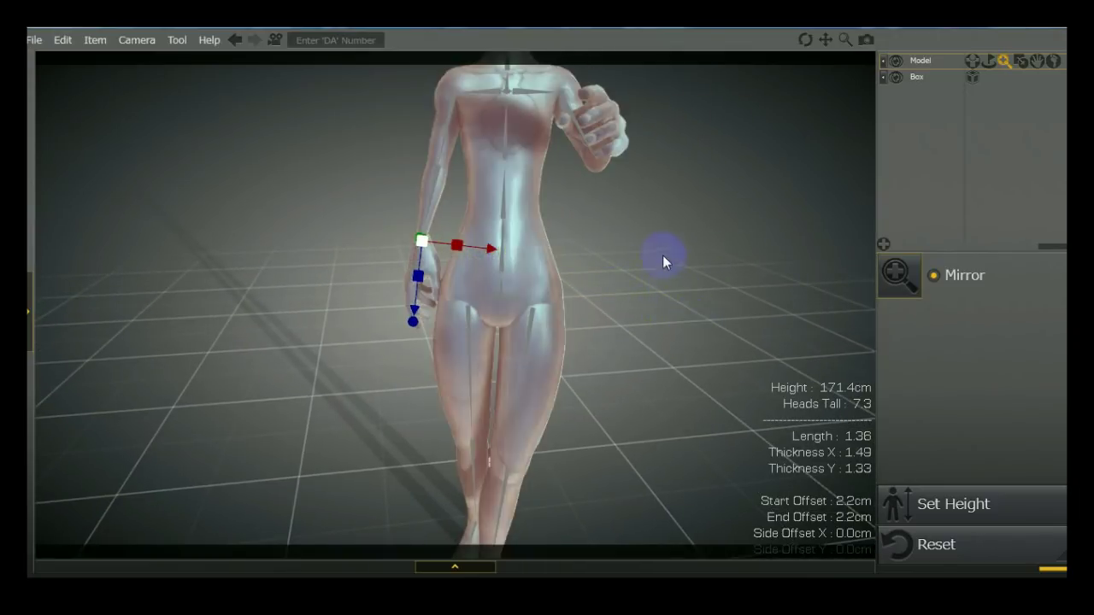
{"action": "right_click_drag", "start_coordinate": [663, 261], "coordinate": [586, 292]}
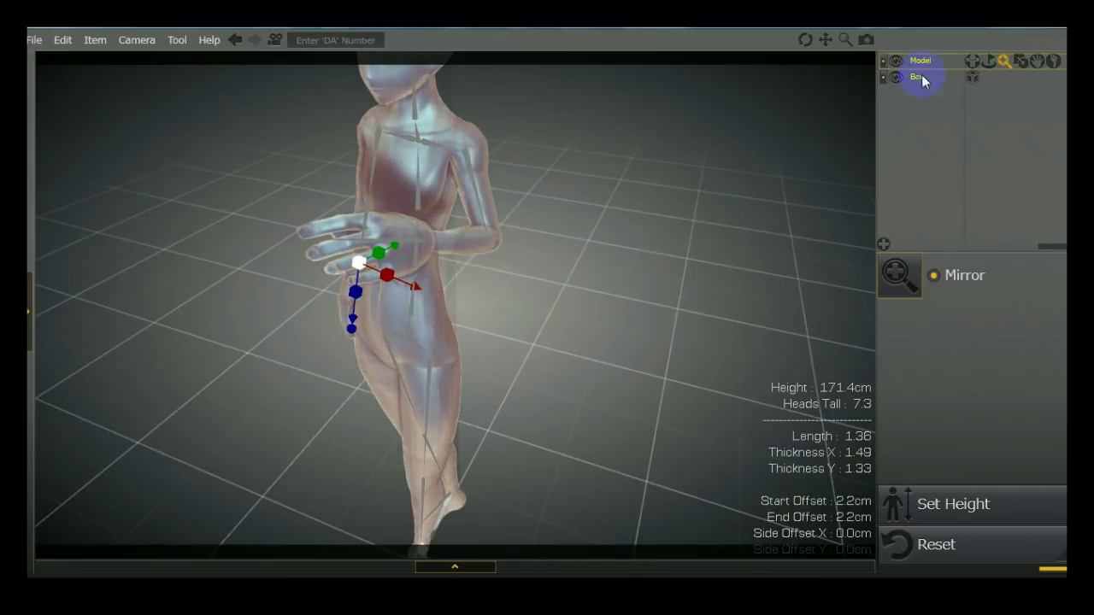
- Return to posing, raise the left wrist out beside the shoulder, and rotate the hand at the wrist
{"action": "left_click", "coordinate": [971, 62]}
{"action": "left_click_drag", "start_coordinate": [421, 244], "coordinate": [561, 169]}
{"action": "mouse_move", "coordinate": [594, 275]}
{"action": "right_mouse_down"}
{"action": "mouse_move", "coordinate": [569, 275]}
{"action": "mouse_move", "coordinate": [577, 282]}
{"action": "mouse_move", "coordinate": [600, 243]}
{"action": "right_mouse_up"}
{"action": "mouse_move", "coordinate": [582, 139]}
{"action": "left_mouse_down"}
{"action": "mouse_move", "coordinate": [591, 134]}
{"action": "mouse_move", "coordinate": [562, 137]}
{"action": "mouse_move", "coordinate": [579, 103]}
{"action": "mouse_move", "coordinate": [582, 119]}
{"action": "left_mouse_up"}
{"action": "left_click", "coordinate": [582, 119]}
{"action": "mouse_move", "coordinate": [636, 261]}
{"action": "right_mouse_down"}
{"action": "mouse_move", "coordinate": [614, 225]}
{"action": "mouse_move", "coordinate": [635, 296]}
{"action": "right_mouse_up"}
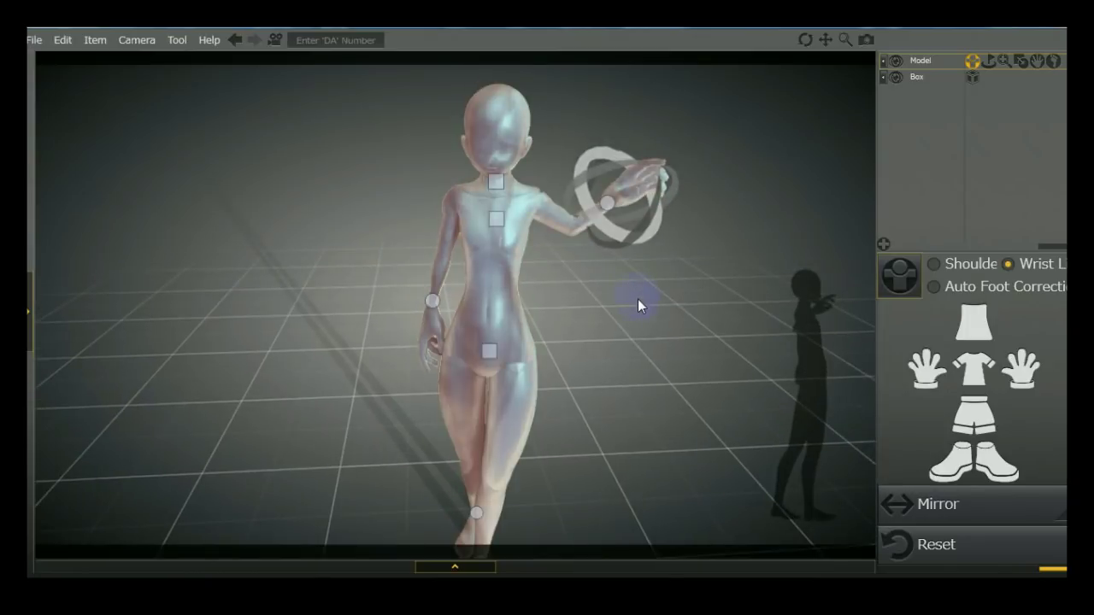
- Reset the mannequin's pose and the scaling of its body parts, and deselect the hand
{"action": "left_click", "coordinate": [933, 557]}
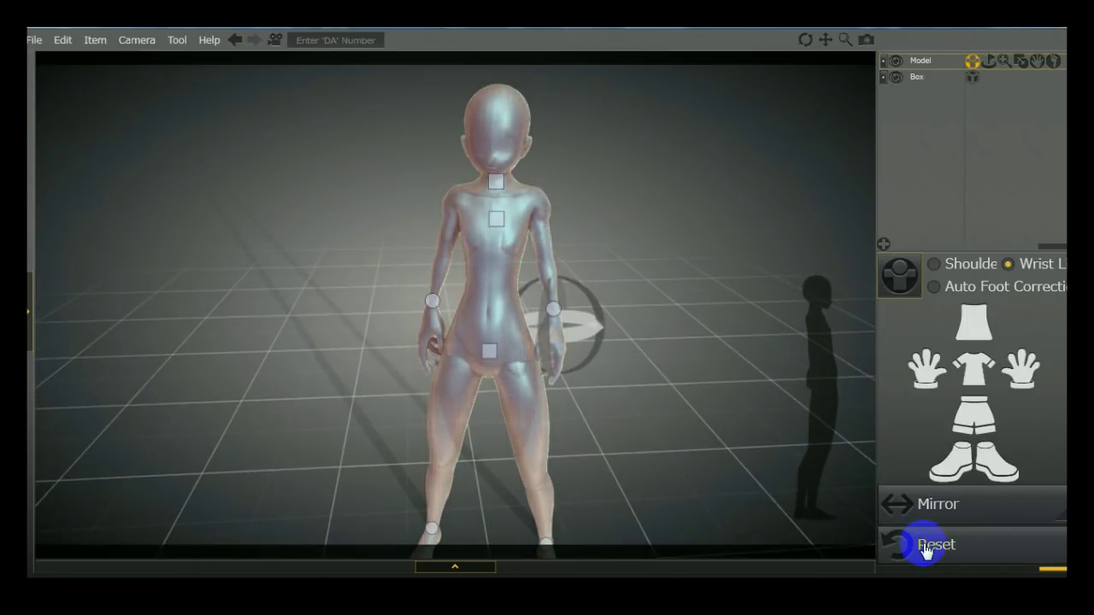
{"action": "left_click", "coordinate": [1005, 61]}
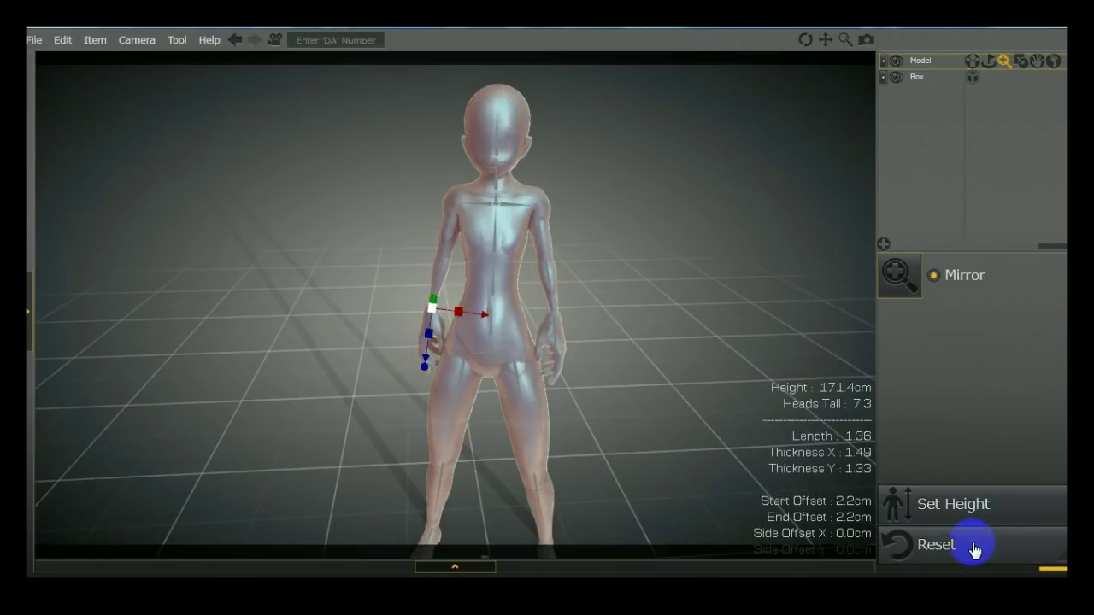
{"action": "left_click", "coordinate": [972, 547]}
{"action": "left_click", "coordinate": [749, 541]}
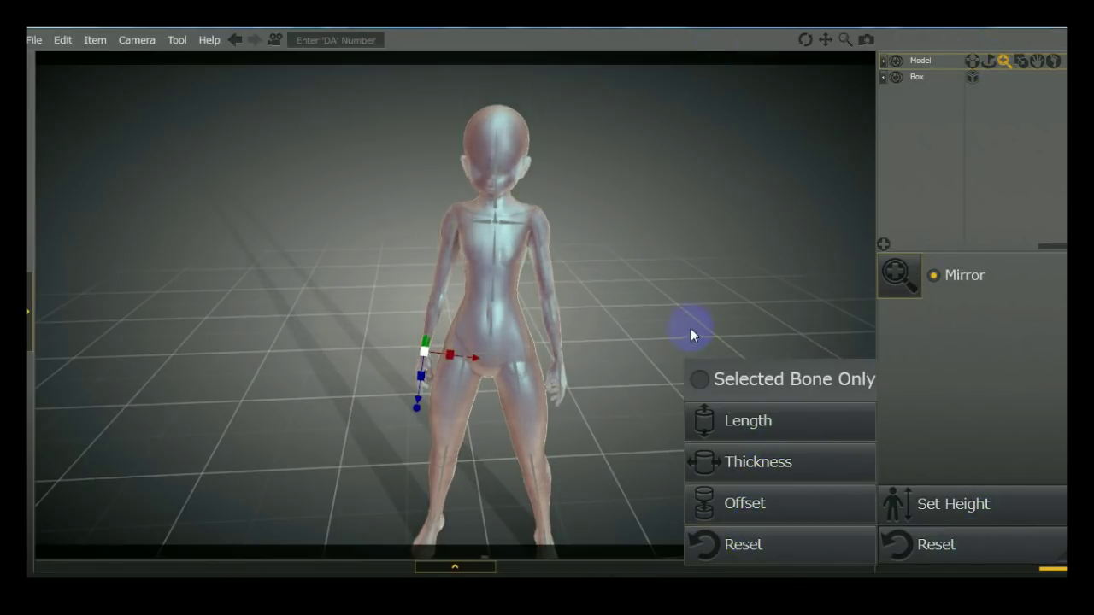
{"action": "left_click", "coordinate": [681, 267]}
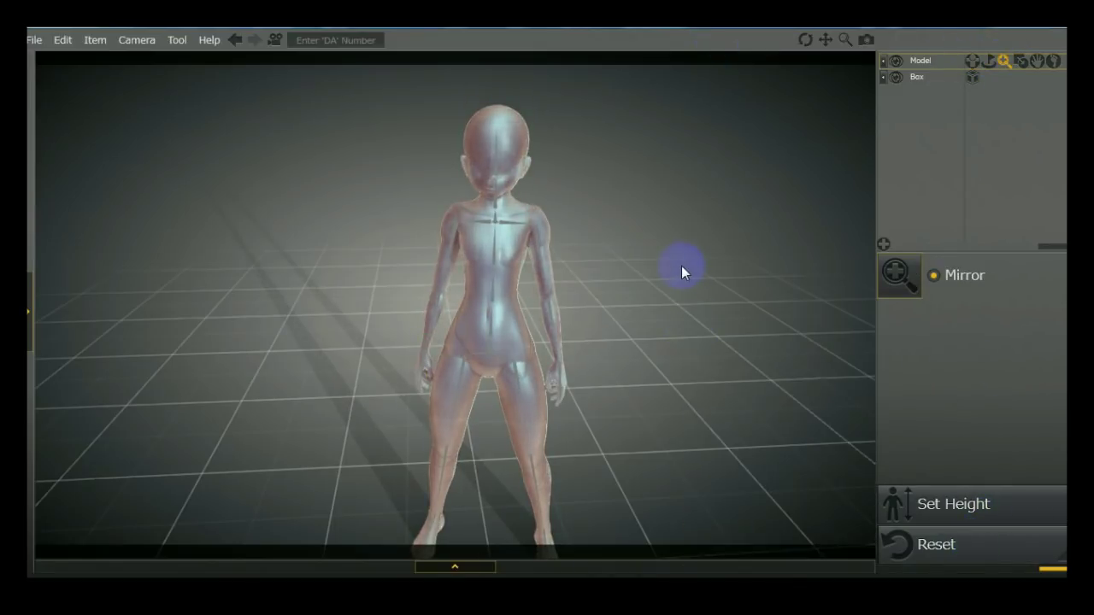
- Switch to adjusting the mannequin's face and musculature by blend ratios, with the head seen close up
{"action": "left_click", "coordinate": [1024, 66]}
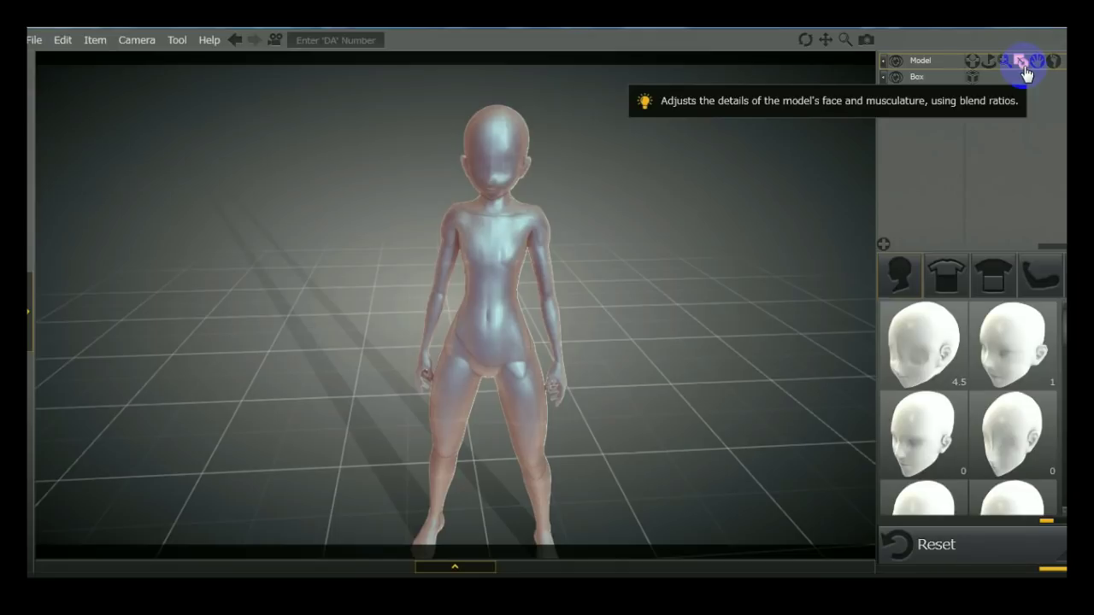
{"action": "scroll", "coordinate": [672, 214], "scroll_direction": "up", "scroll_amount": 3}
{"action": "left_click", "coordinate": [520, 243]}
{"action": "scroll", "coordinate": [504, 235], "scroll_direction": "up", "scroll_amount": 3}
{"action": "right_click_drag", "start_coordinate": [401, 201], "coordinate": [548, 229]}
{"action": "middle_click_drag", "start_coordinate": [548, 235], "coordinate": [504, 299]}
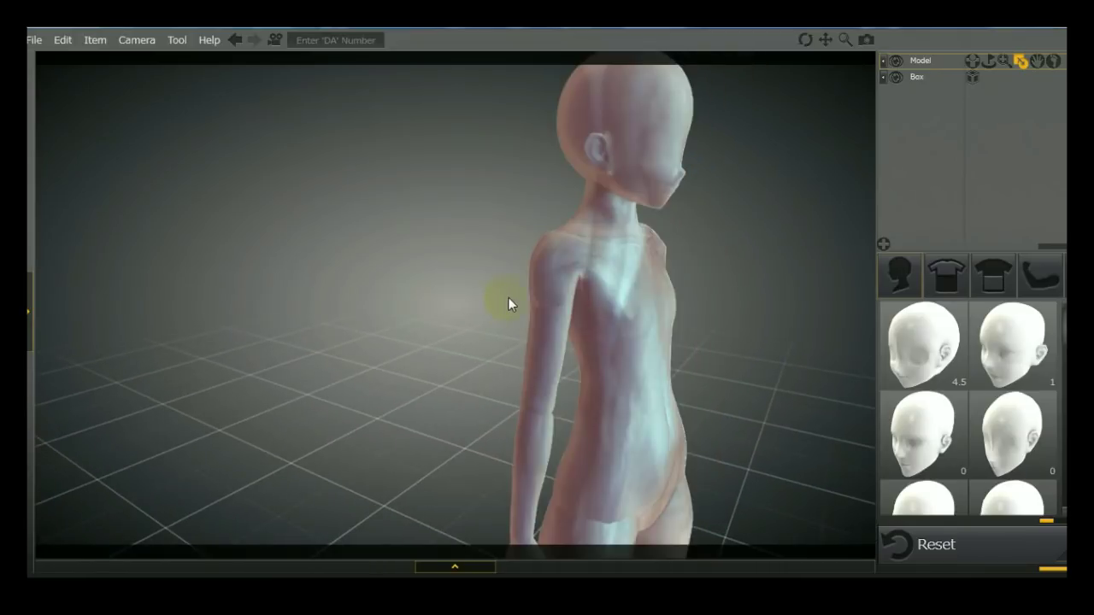
{"action": "mouse_move", "coordinate": [767, 337]}
{"action": "right_mouse_down"}
{"action": "mouse_move", "coordinate": [723, 334]}
{"action": "mouse_move", "coordinate": [752, 346]}
{"action": "right_mouse_up"}
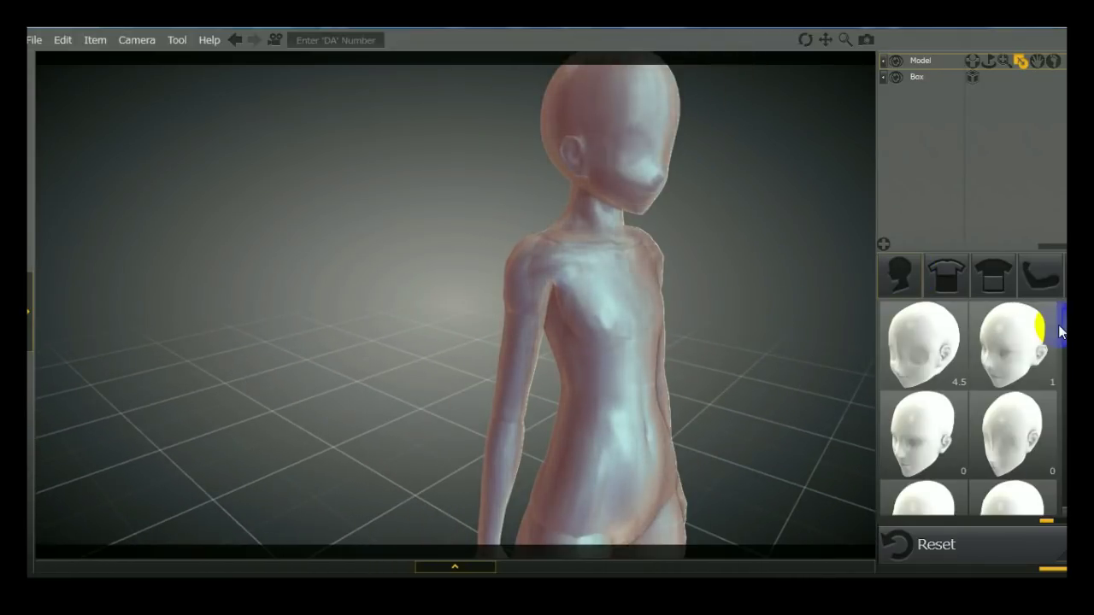
- Look through the available head blend shapes and their ratios while comparing them with the mannequin's face
{"action": "scroll", "coordinate": [1059, 373], "scroll_direction": "down", "scroll_amount": 3}
{"action": "scroll", "coordinate": [1061, 384], "scroll_direction": "down", "scroll_amount": 3}
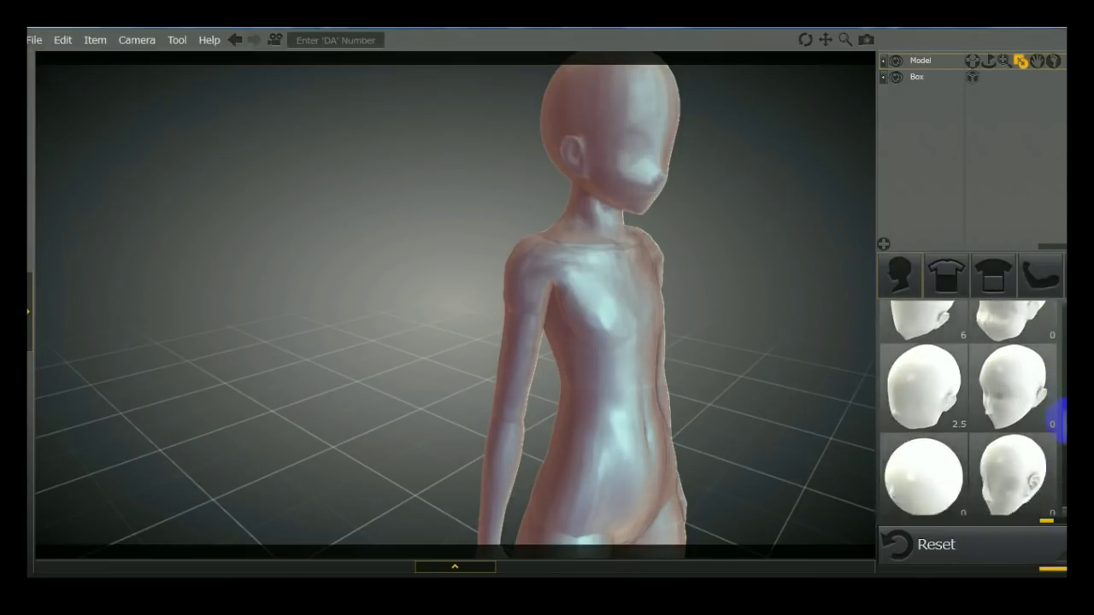
{"action": "scroll", "coordinate": [1060, 485], "scroll_direction": "up", "scroll_amount": 3}
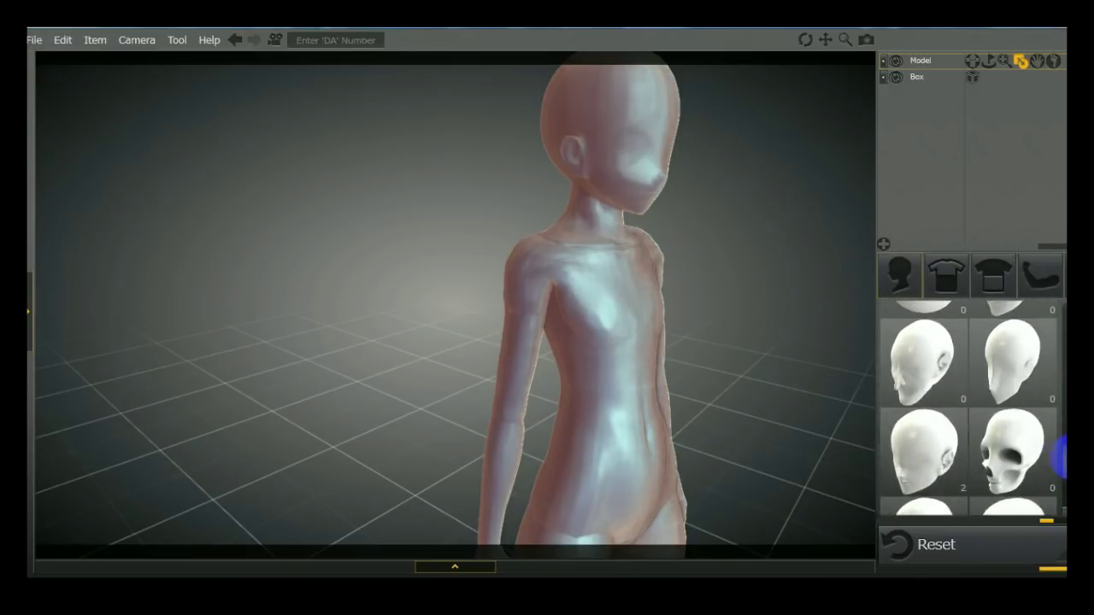
{"action": "scroll", "coordinate": [1062, 386], "scroll_direction": "down", "scroll_amount": 4}
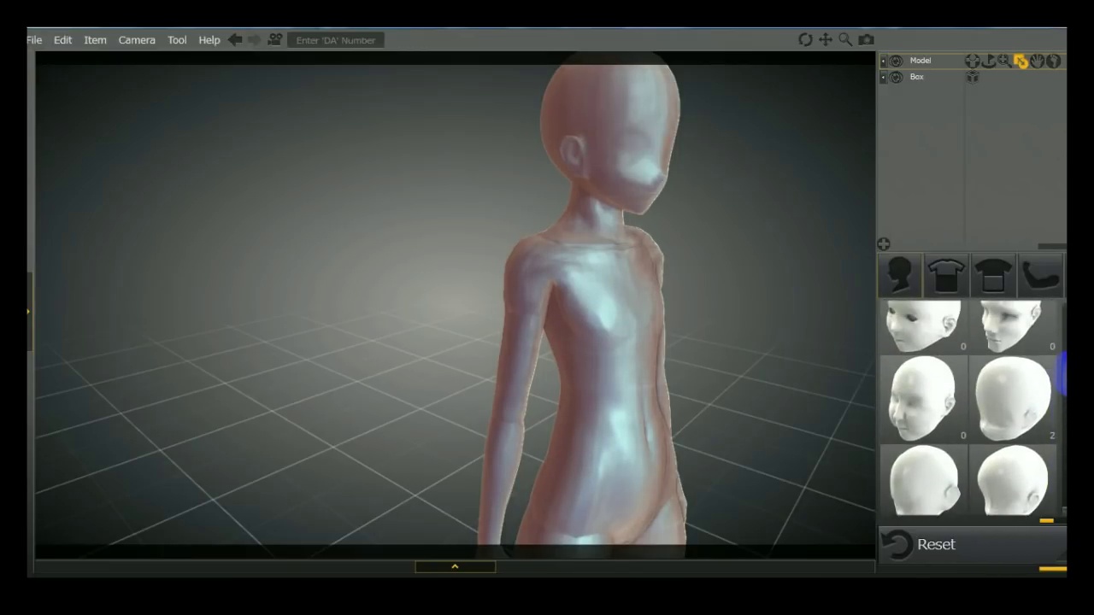
{"action": "scroll", "coordinate": [1061, 341], "scroll_direction": "up", "scroll_amount": 2}
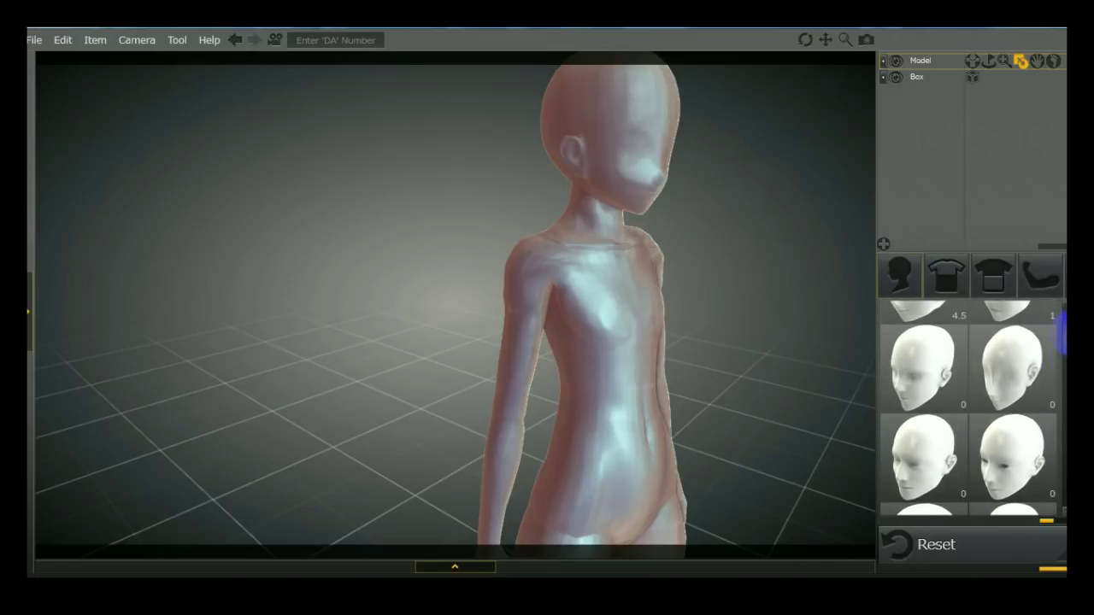
{"action": "scroll", "coordinate": [1059, 329], "scroll_direction": "down", "scroll_amount": 3}
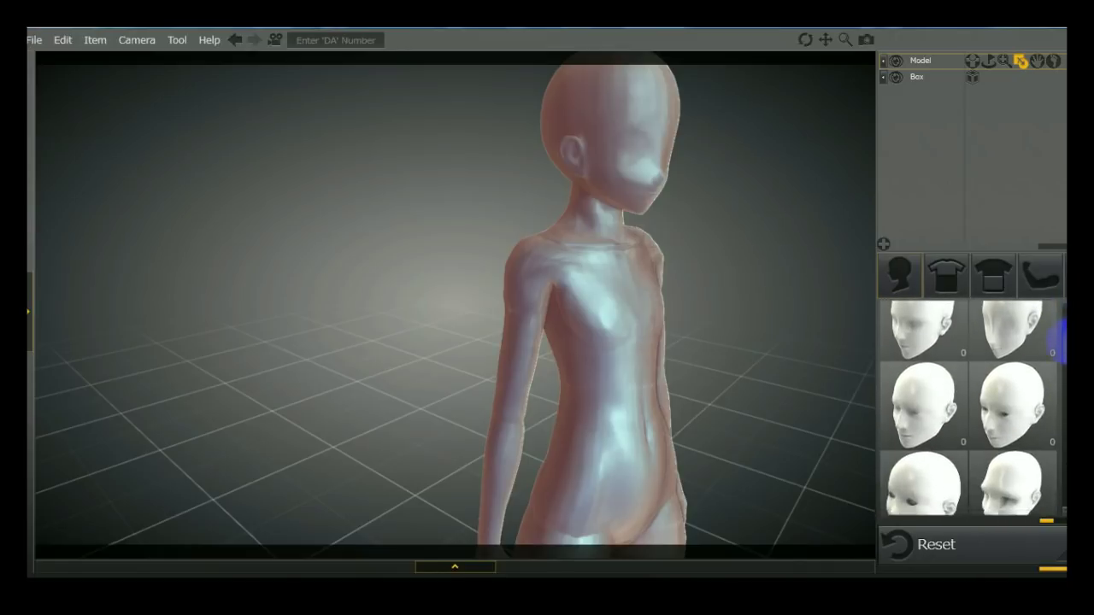
{"action": "scroll", "coordinate": [1058, 282], "scroll_direction": "up", "scroll_amount": 3}
{"action": "mouse_move", "coordinate": [708, 190]}
{"action": "left_mouse_down"}
{"action": "mouse_move", "coordinate": [747, 208]}
{"action": "mouse_move", "coordinate": [645, 221]}
{"action": "mouse_move", "coordinate": [713, 268]}
{"action": "left_mouse_up"}
{"action": "scroll", "coordinate": [1058, 395], "scroll_direction": "down", "scroll_amount": 2}
{"action": "scroll", "coordinate": [1058, 406], "scroll_direction": "down", "scroll_amount": 3}
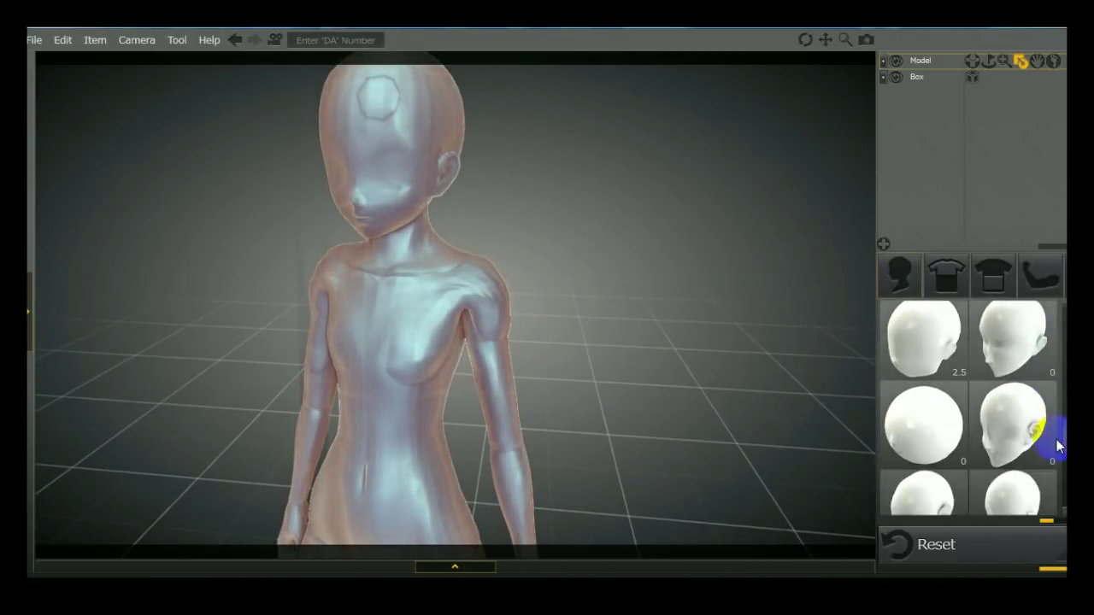
{"action": "scroll", "coordinate": [1057, 466], "scroll_direction": "down", "scroll_amount": 3}
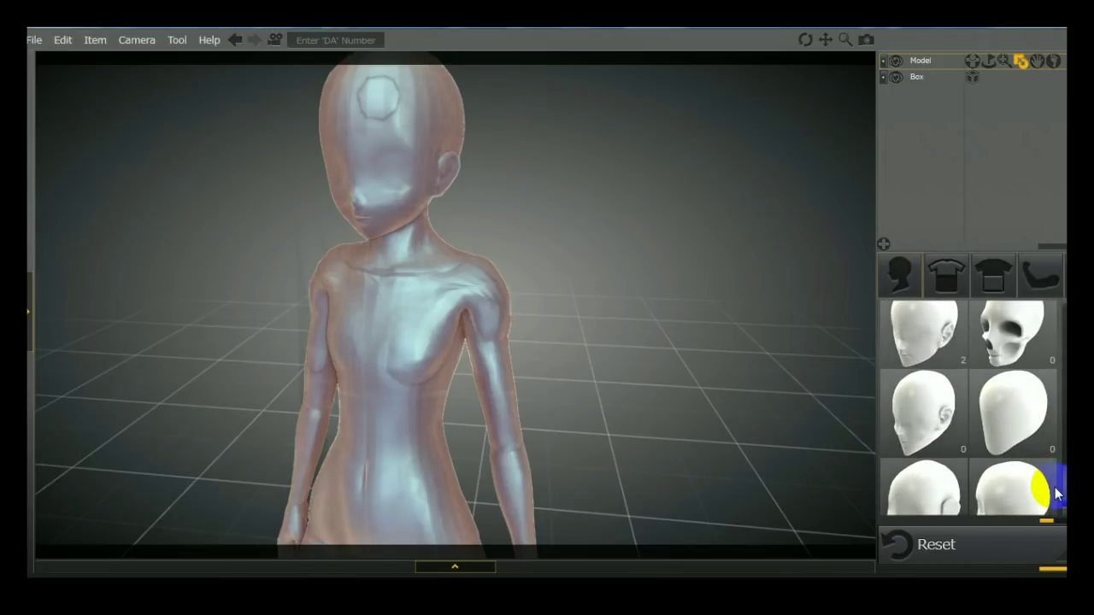
{"action": "left_click_drag", "start_coordinate": [1056, 494], "coordinate": [1051, 462]}
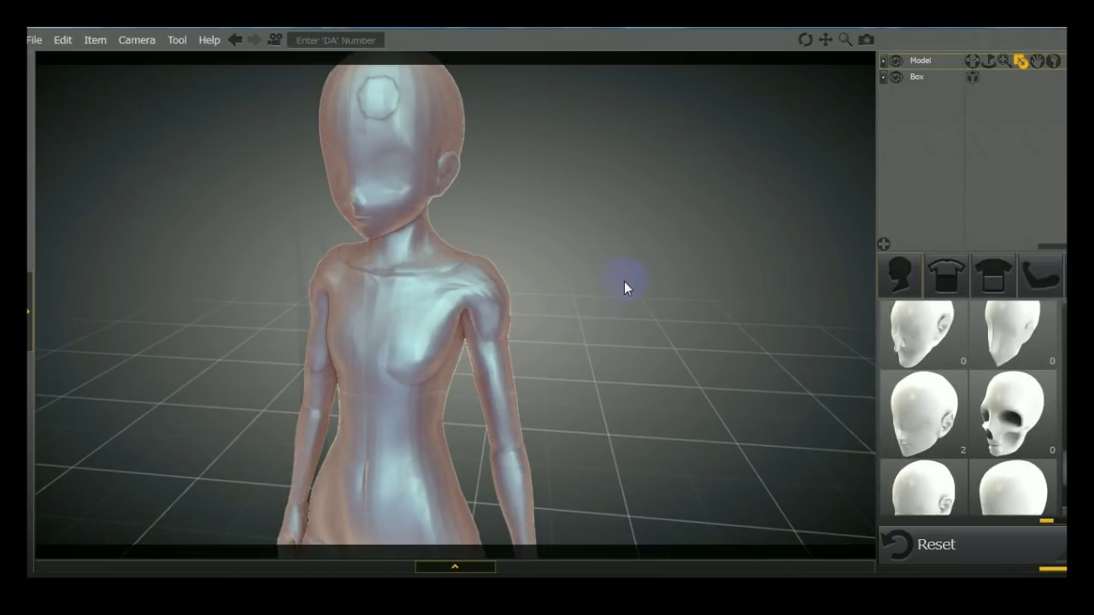
- Raise the blend ratio of the closed-eyed head shape beside the skull to 42
{"action": "right_click_drag", "start_coordinate": [625, 280], "coordinate": [591, 251]}
{"action": "middle_click_drag", "start_coordinate": [567, 223], "coordinate": [618, 308]}
{"action": "mouse_move", "coordinate": [896, 330]}
{"action": "mouse_move", "coordinate": [920, 443]}
{"action": "left_click_drag", "start_coordinate": [905, 438], "coordinate": [891, 379]}
- Raise the skull shape's blend ratio to 39 and check the face from several angles
{"action": "mouse_move", "coordinate": [1011, 444]}
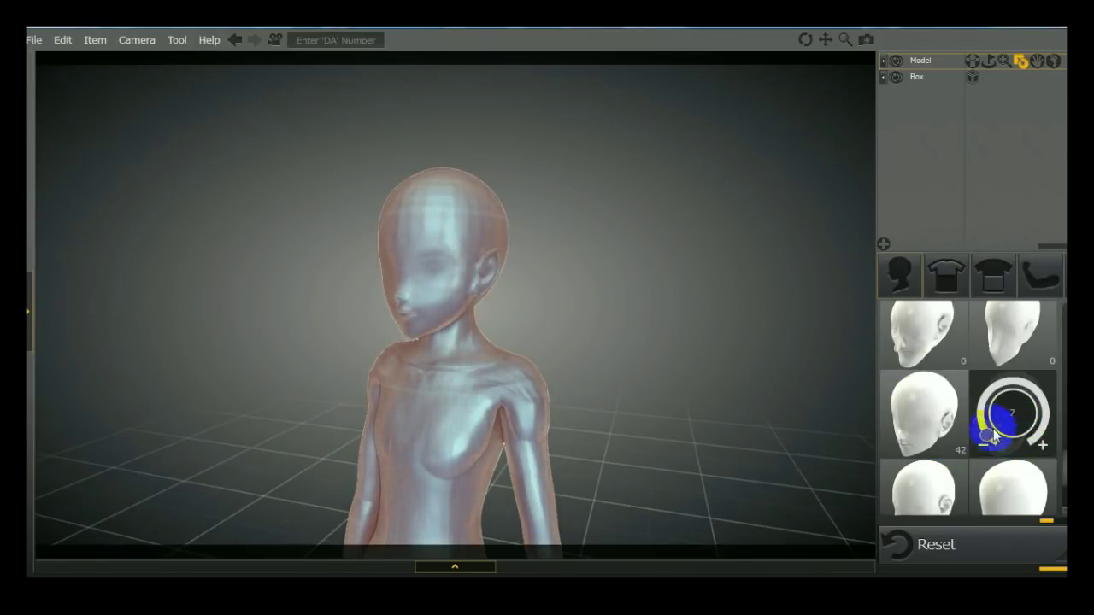
{"action": "left_click_drag", "start_coordinate": [993, 437], "coordinate": [993, 398]}
{"action": "left_click_drag", "start_coordinate": [620, 356], "coordinate": [564, 324]}
{"action": "right_click_drag", "start_coordinate": [272, 332], "coordinate": [451, 331]}
{"action": "right_click_drag", "start_coordinate": [737, 325], "coordinate": [720, 324]}
{"action": "left_click_drag", "start_coordinate": [719, 324], "coordinate": [623, 330]}
{"action": "left_click", "coordinate": [1013, 339]}
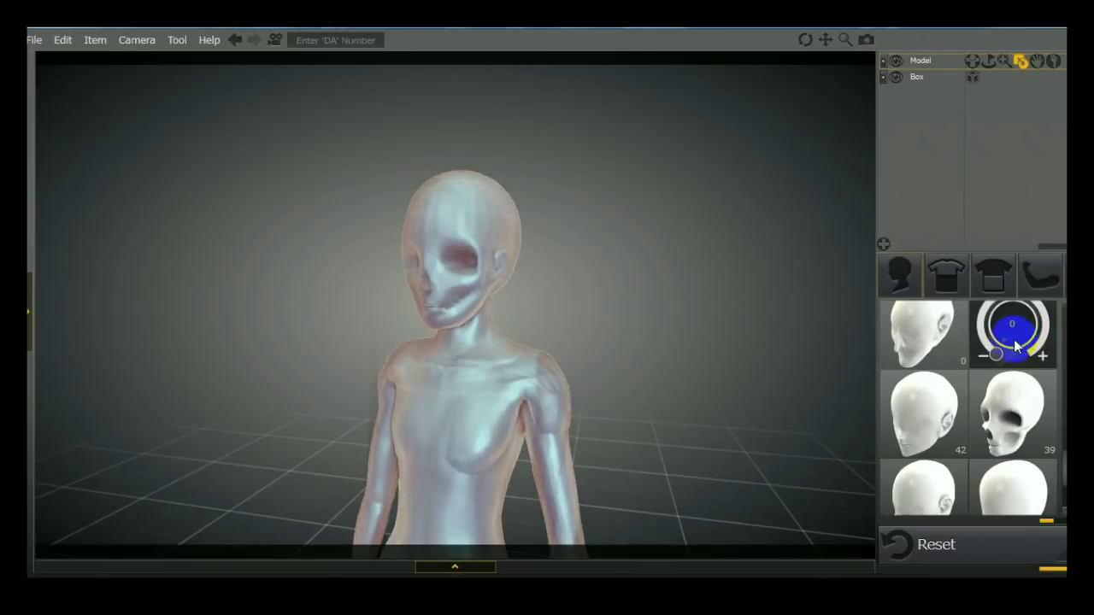
- Raise the heavy-browed head shape's blend ratio to 43 and check the head in profile
{"action": "left_click", "coordinate": [986, 269]}
{"action": "left_click_drag", "start_coordinate": [1063, 466], "coordinate": [1060, 398]}
{"action": "left_click", "coordinate": [911, 399]}
{"action": "mouse_move", "coordinate": [910, 397]}
{"action": "left_mouse_down"}
{"action": "mouse_move", "coordinate": [887, 366]}
{"action": "mouse_move", "coordinate": [898, 339]}
{"action": "mouse_move", "coordinate": [908, 399]}
{"action": "left_mouse_up"}
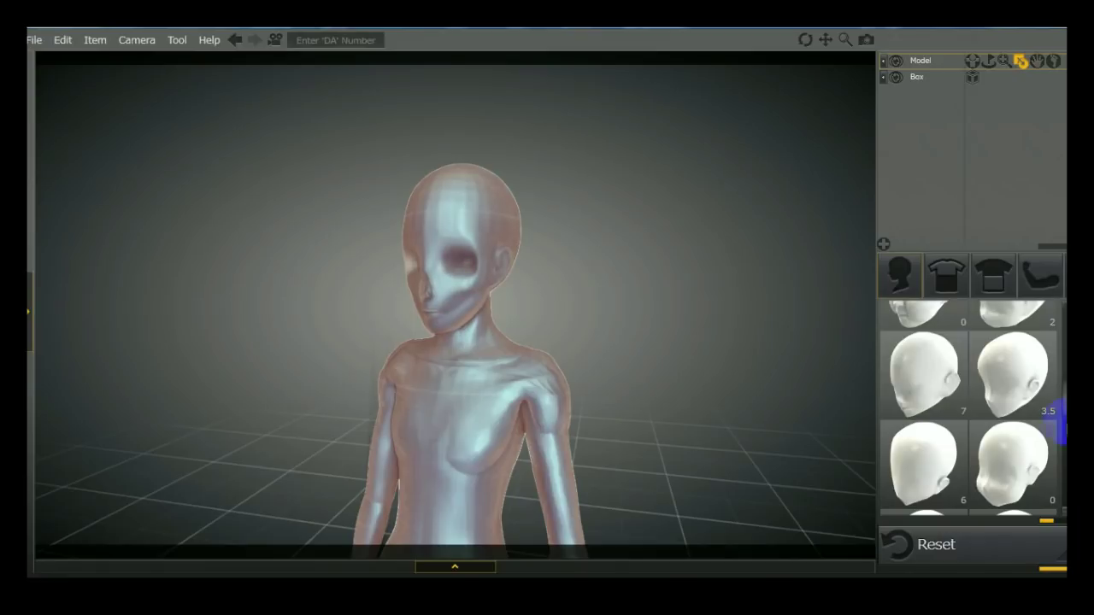
{"action": "left_click_drag", "start_coordinate": [1060, 402], "coordinate": [1057, 366]}
{"action": "left_click_drag", "start_coordinate": [994, 439], "coordinate": [996, 359]}
{"action": "mouse_move", "coordinate": [637, 343]}
{"action": "left_mouse_down"}
{"action": "mouse_move", "coordinate": [796, 345]}
{"action": "mouse_move", "coordinate": [617, 341]}
{"action": "left_mouse_up"}
{"action": "right_click_drag", "start_coordinate": [617, 341], "coordinate": [886, 344]}
{"action": "left_click_drag", "start_coordinate": [867, 342], "coordinate": [535, 264]}
{"action": "left_click", "coordinate": [1010, 410]}
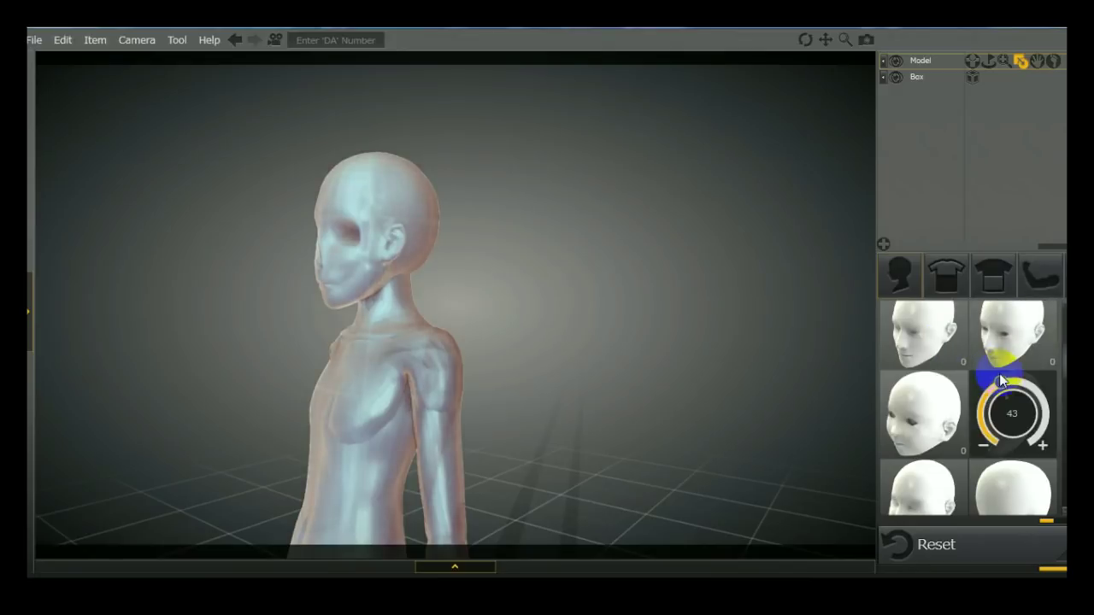
- Raise the blend ratio of the third head shape to 100 and of the fourth to 79
{"action": "left_click_drag", "start_coordinate": [1065, 359], "coordinate": [1063, 329]}
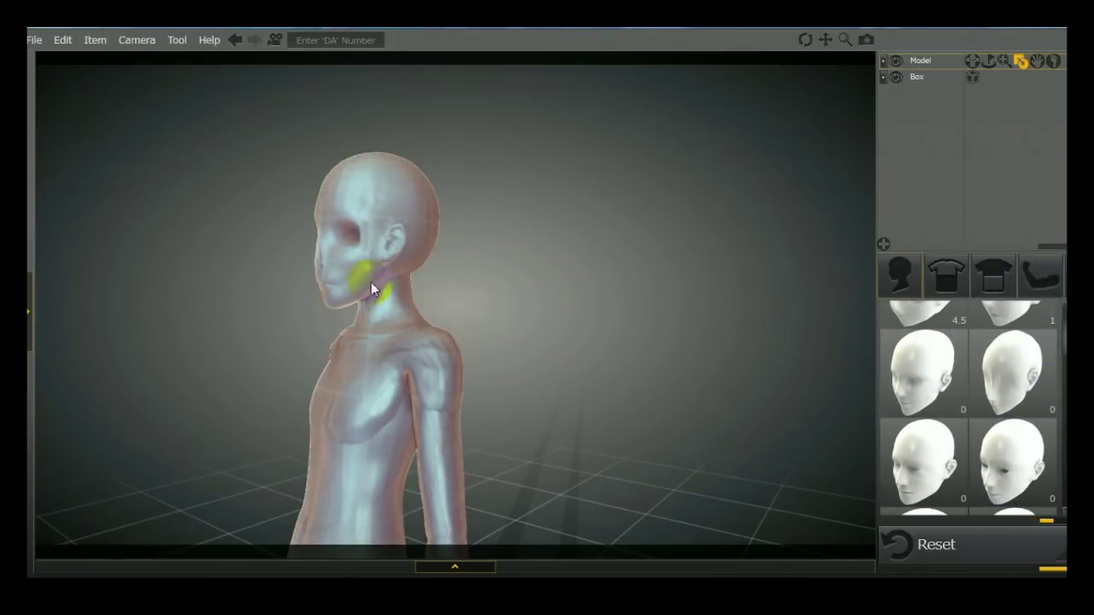
{"action": "left_click", "coordinate": [896, 368]}
{"action": "left_click_drag", "start_coordinate": [907, 403], "coordinate": [908, 335]}
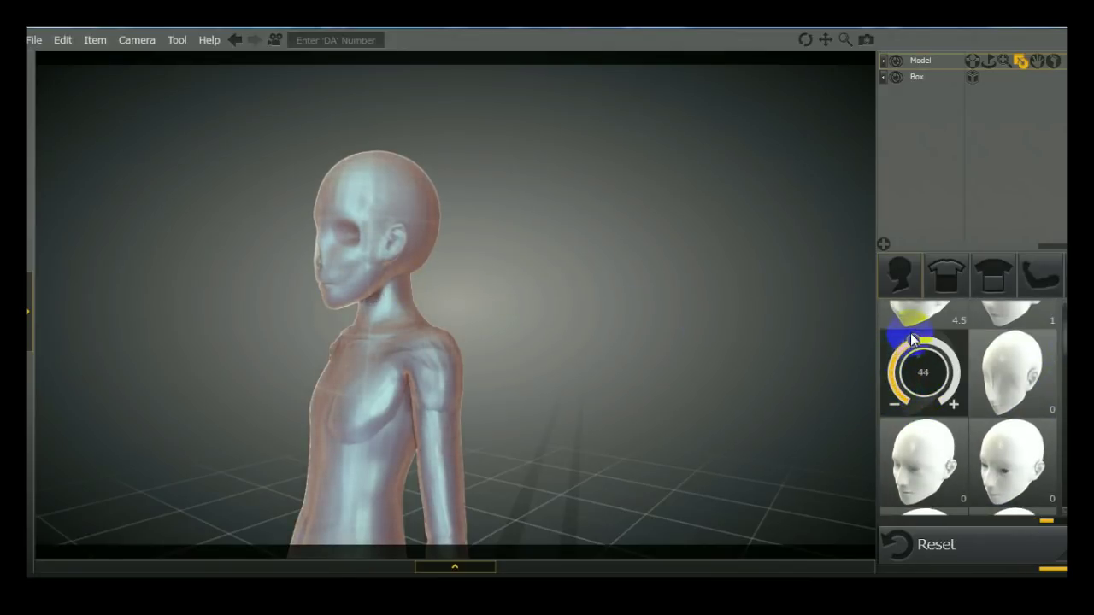
{"action": "mouse_move", "coordinate": [573, 381]}
{"action": "right_mouse_down"}
{"action": "mouse_move", "coordinate": [662, 383]}
{"action": "mouse_move", "coordinate": [674, 373]}
{"action": "right_mouse_up"}
{"action": "left_click_drag", "start_coordinate": [480, 224], "coordinate": [622, 383]}
{"action": "left_click", "coordinate": [1003, 397]}
{"action": "left_click_drag", "start_coordinate": [987, 390], "coordinate": [1053, 383]}
- Set the second head shape's blend ratio to 64 and the first's to 39, and check the face from the side and front
{"action": "left_click_drag", "start_coordinate": [741, 342], "coordinate": [584, 366]}
{"action": "left_click", "coordinate": [1042, 356]}
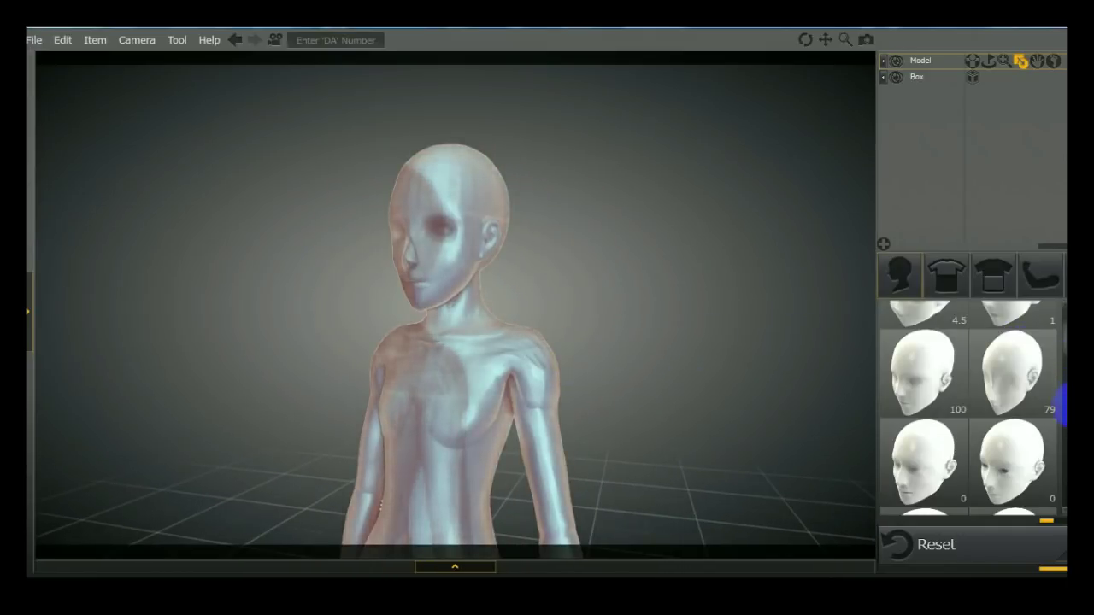
{"action": "scroll", "coordinate": [999, 361], "scroll_direction": "up", "scroll_amount": 1}
{"action": "left_click", "coordinate": [998, 361]}
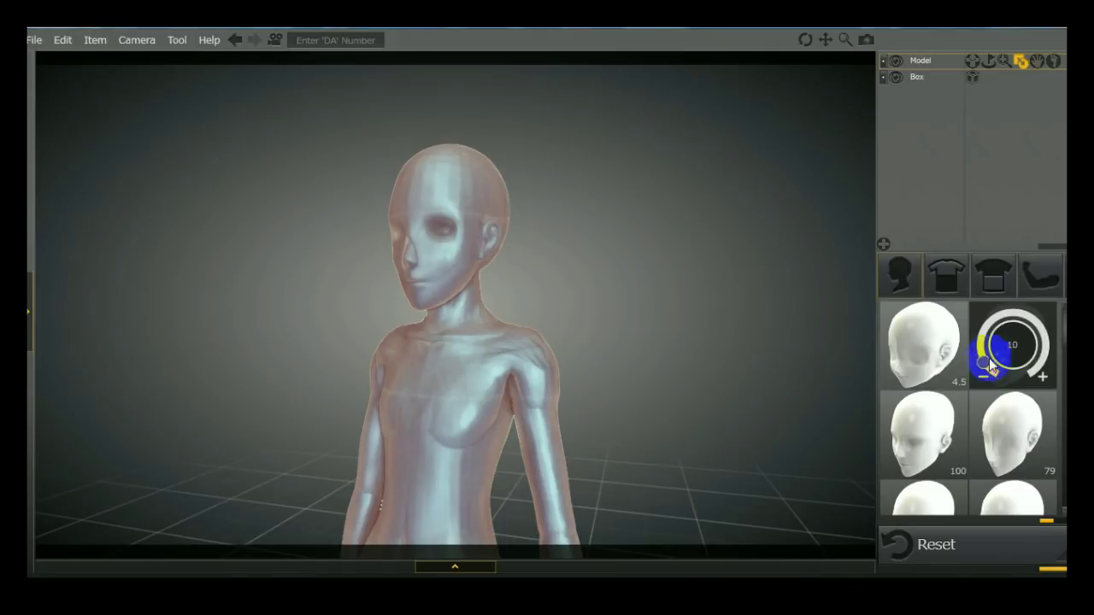
{"action": "left_click_drag", "start_coordinate": [1003, 314], "coordinate": [1029, 319]}
{"action": "left_click", "coordinate": [922, 345]}
{"action": "left_click_drag", "start_coordinate": [901, 371], "coordinate": [916, 340]}
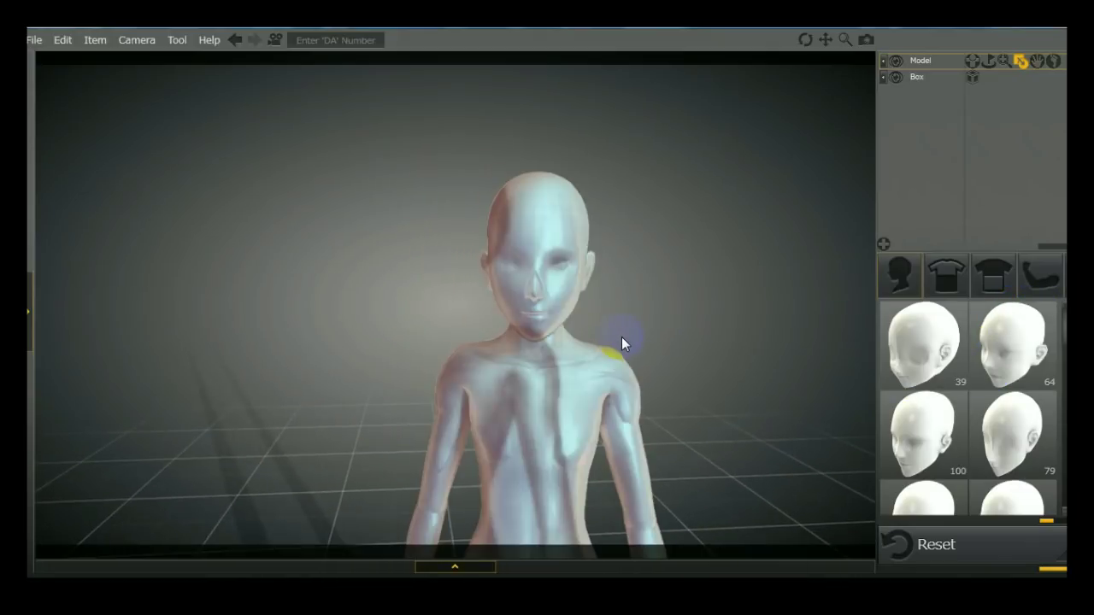
{"action": "left_click_drag", "start_coordinate": [628, 332], "coordinate": [517, 330]}
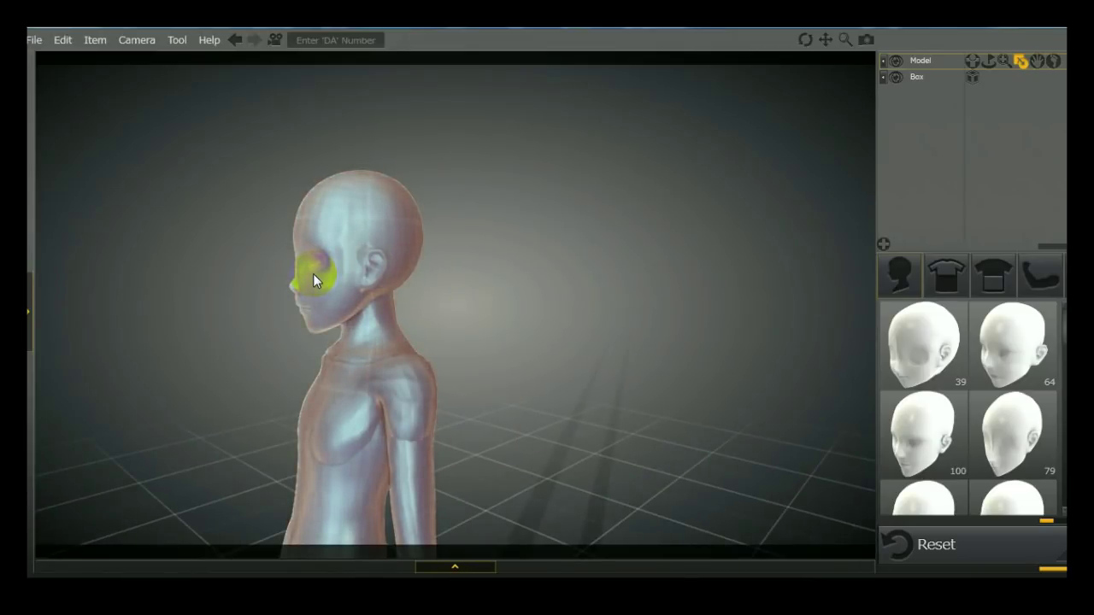
{"action": "left_click_drag", "start_coordinate": [338, 285], "coordinate": [457, 309]}
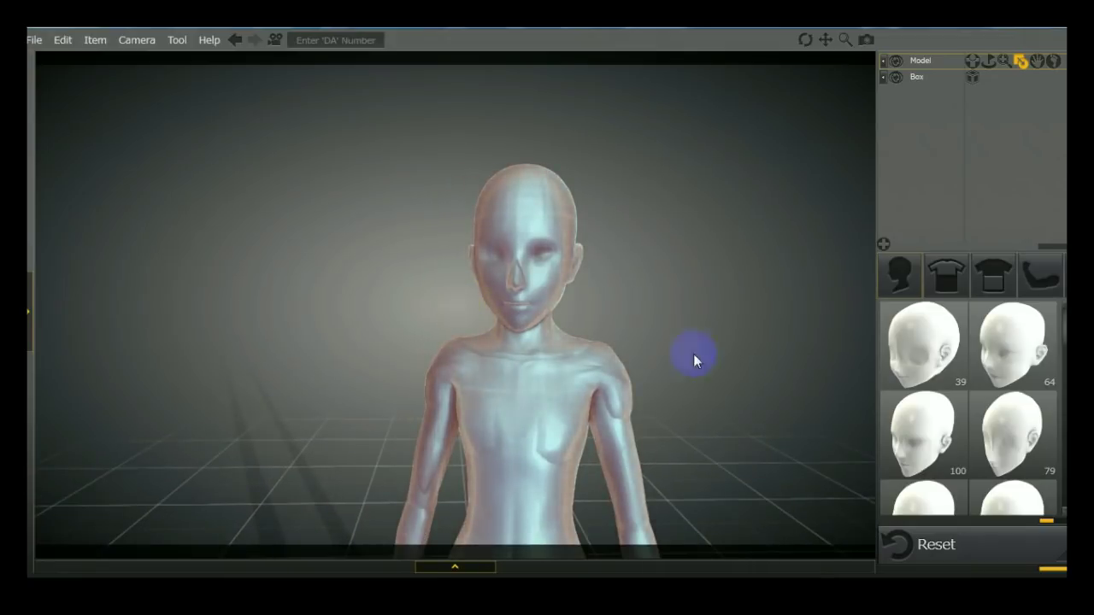
- Lower the skull shape's blend ratio to 10, and reset the head blend ratios
{"action": "left_click_drag", "start_coordinate": [1061, 325], "coordinate": [1061, 479]}
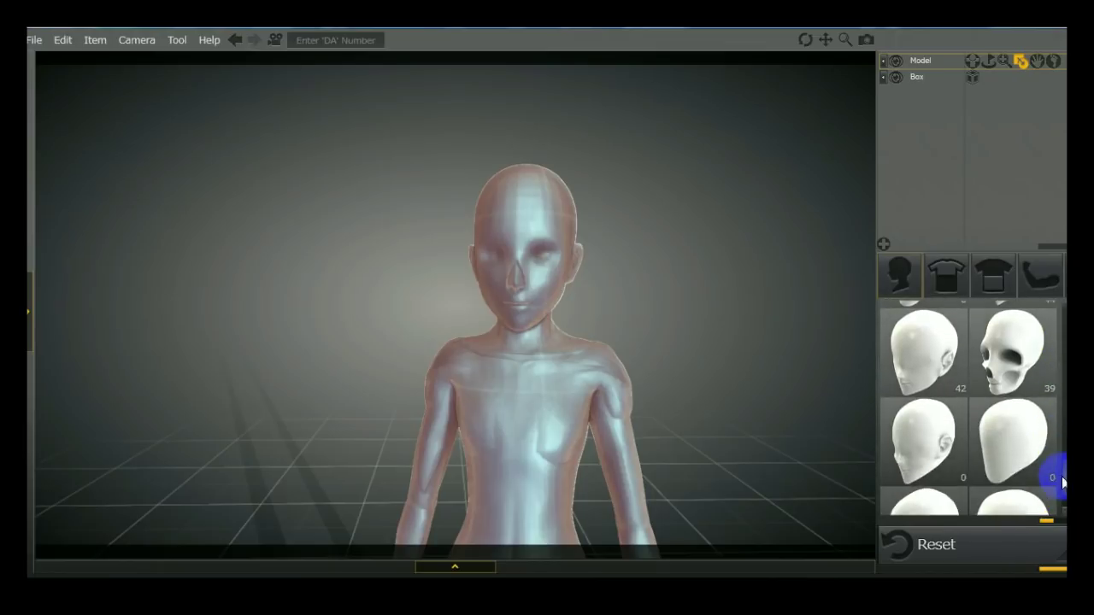
{"action": "mouse_move", "coordinate": [1000, 365]}
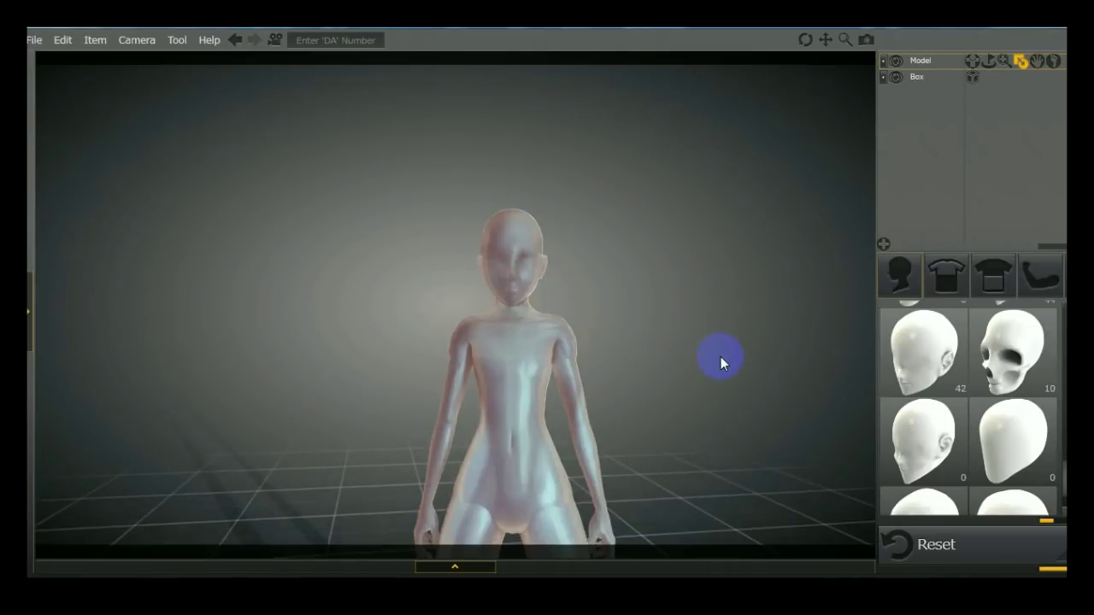
{"action": "left_click", "coordinate": [916, 545]}
{"action": "left_click", "coordinate": [802, 545]}
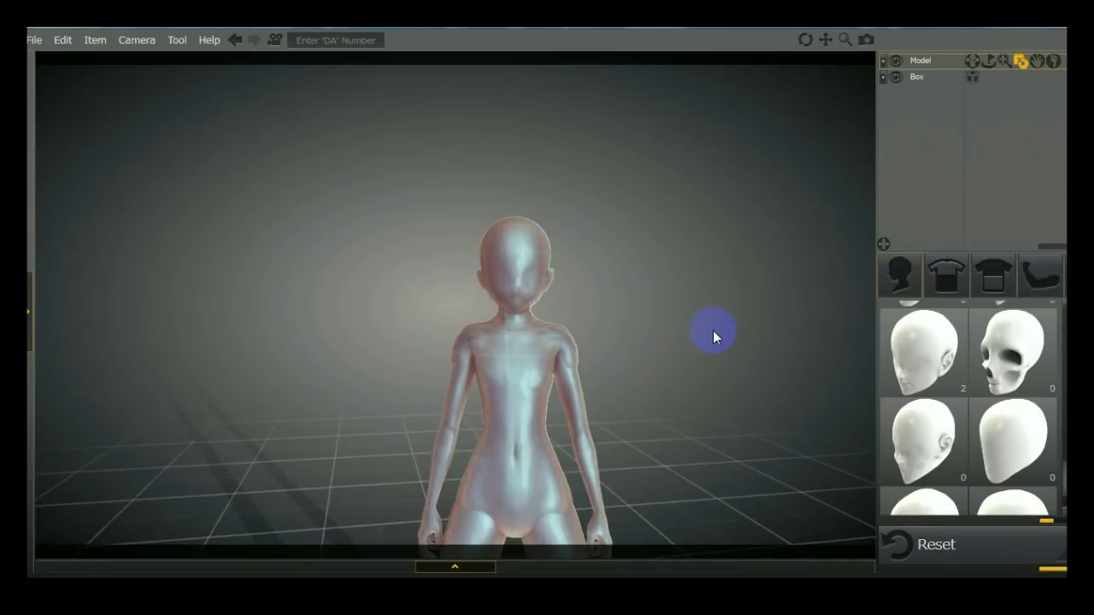
- Switch to the upper-torso blend shapes and raise the first chest shape's ratio to 59
{"action": "right_click_drag", "start_coordinate": [708, 420], "coordinate": [688, 423]}
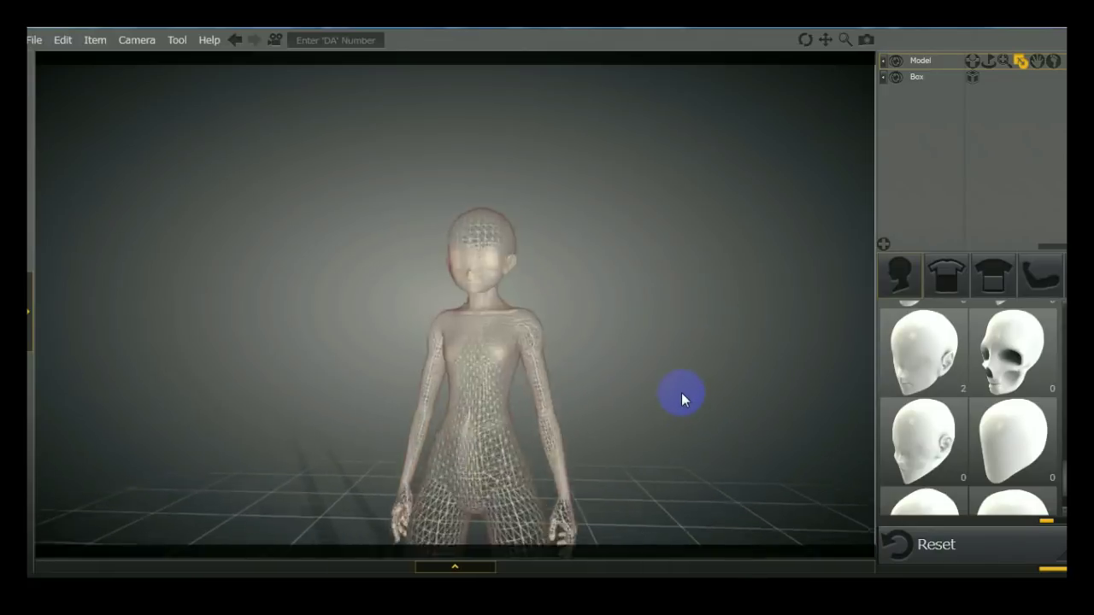
{"action": "scroll", "coordinate": [681, 392], "scroll_direction": "down", "scroll_amount": 3}
{"action": "right_click_drag", "start_coordinate": [688, 385], "coordinate": [791, 406]}
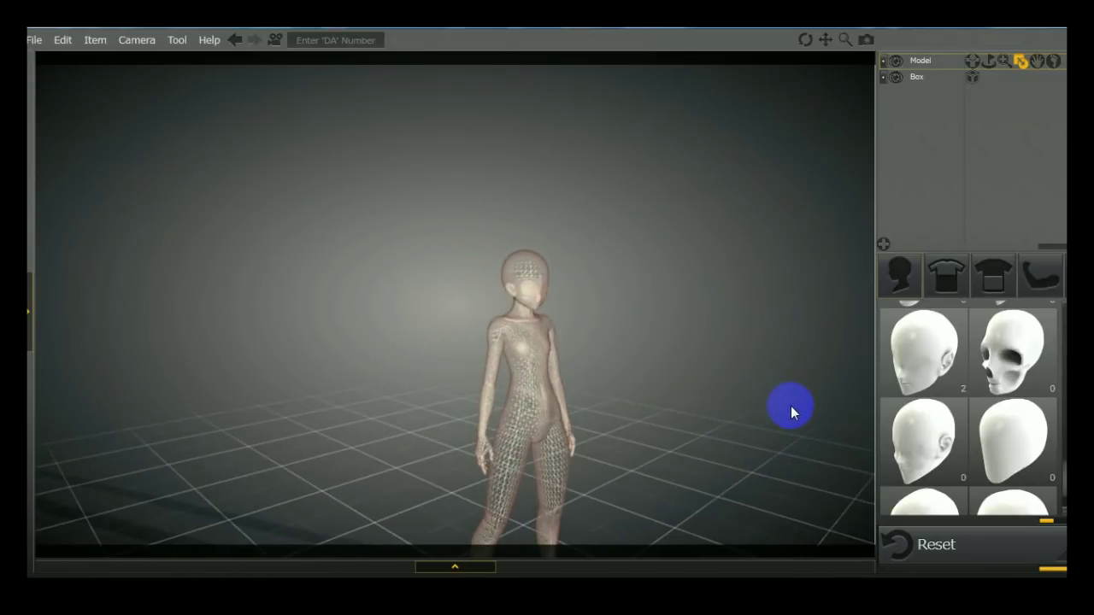
{"action": "left_click", "coordinate": [955, 272]}
{"action": "left_click", "coordinate": [908, 371]}
{"action": "left_click_drag", "start_coordinate": [907, 372], "coordinate": [933, 316]}
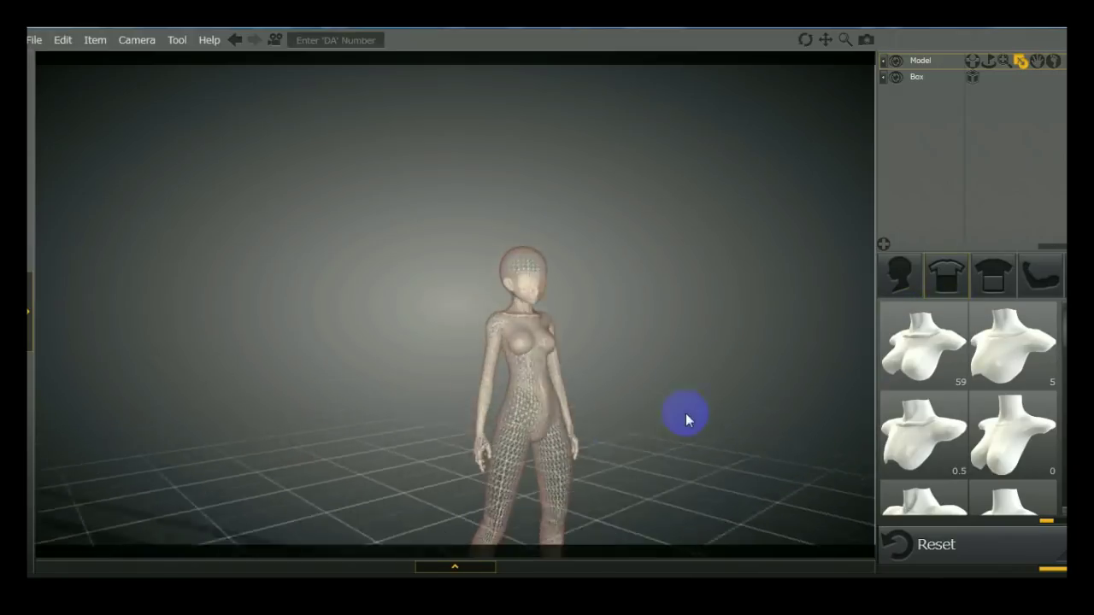
- Lower the first chest shape's blend ratio to 4 and look through the remaining chest shapes
{"action": "right_click_drag", "start_coordinate": [601, 416], "coordinate": [526, 416]}
{"action": "mouse_move", "coordinate": [912, 322]}
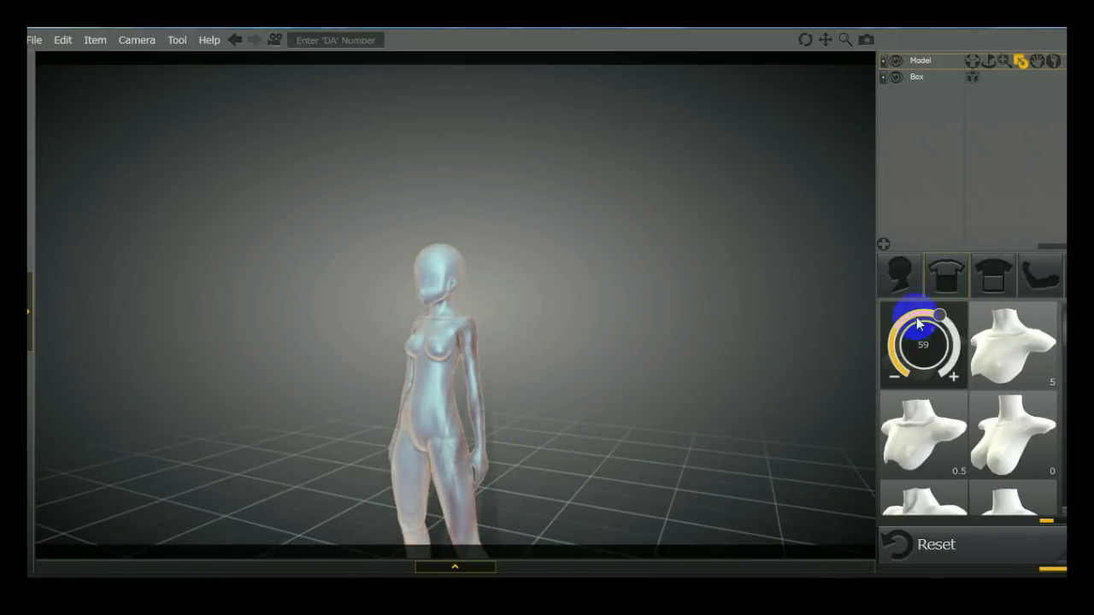
{"action": "left_click_drag", "start_coordinate": [939, 317], "coordinate": [893, 373]}
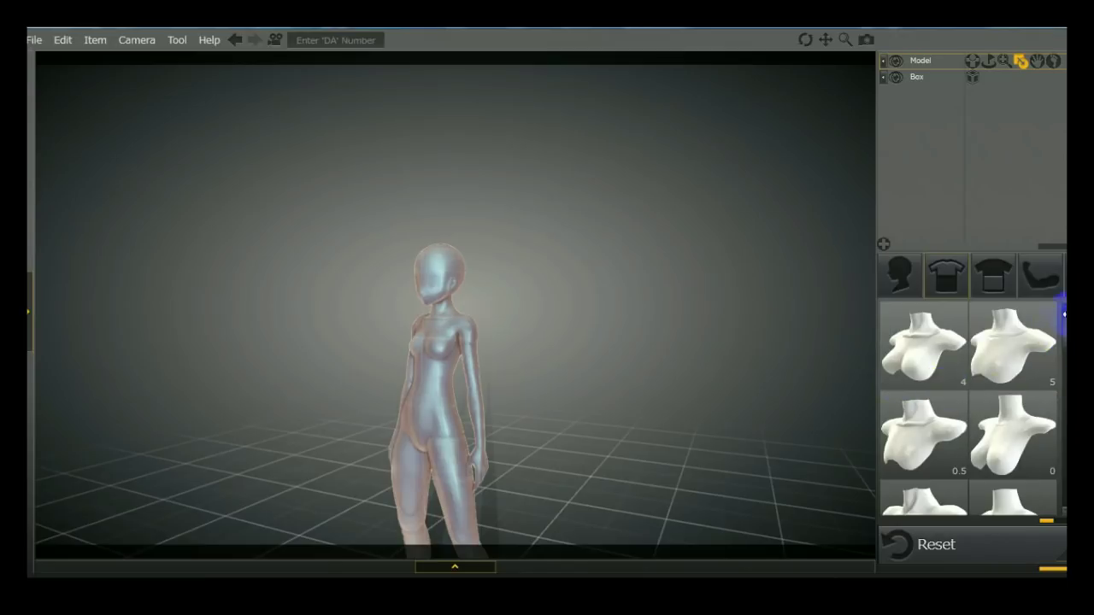
{"action": "left_click_drag", "start_coordinate": [1063, 323], "coordinate": [1054, 414]}
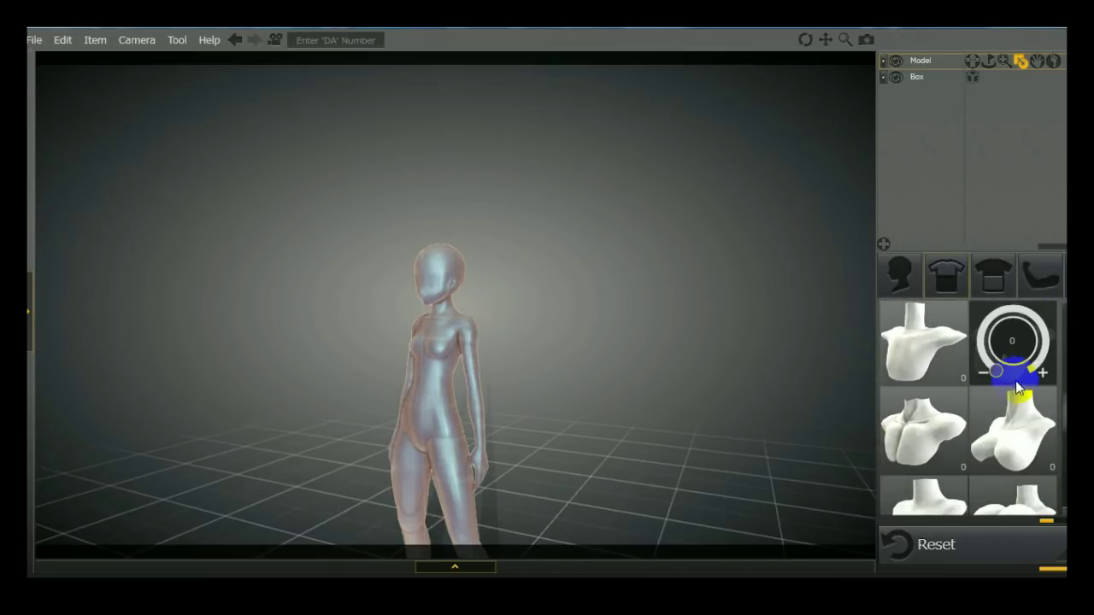
- Set the second chest shape's blend ratio to 37 and the third's to 52, and check the torso up close
{"action": "left_click_drag", "start_coordinate": [989, 345], "coordinate": [1000, 315]}
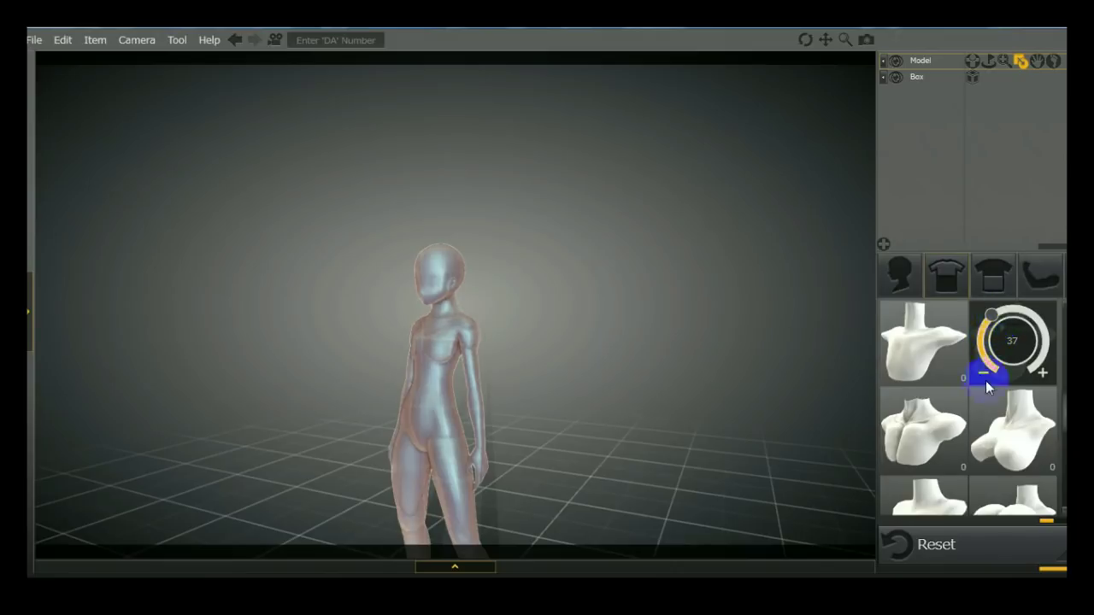
{"action": "mouse_move", "coordinate": [908, 460]}
{"action": "left_click_drag", "start_coordinate": [916, 390], "coordinate": [933, 381]}
{"action": "left_click_drag", "start_coordinate": [618, 364], "coordinate": [504, 387]}
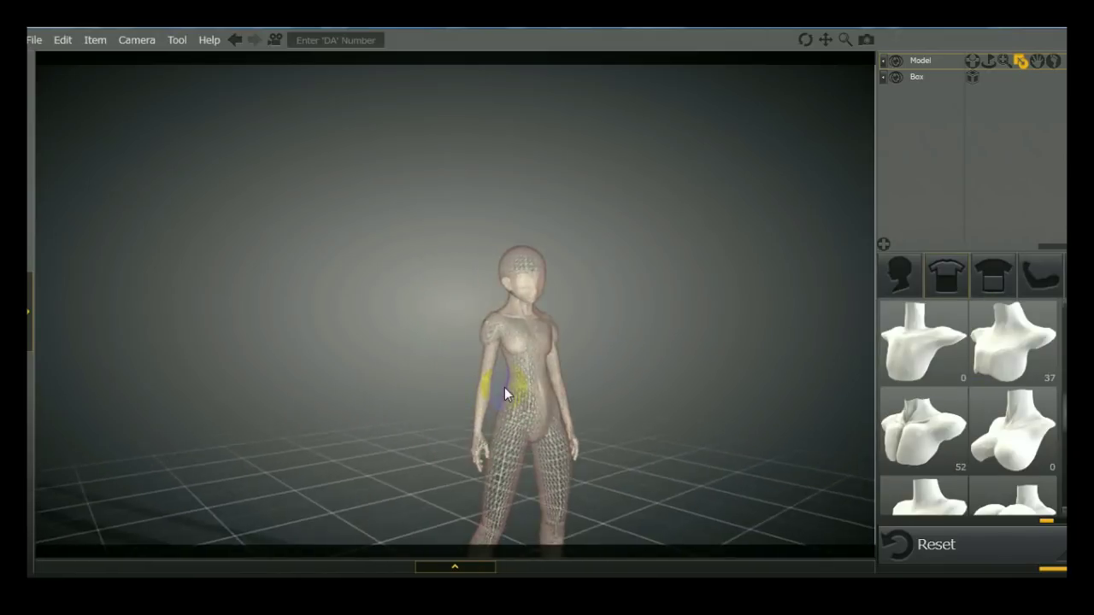
{"action": "scroll", "coordinate": [513, 363], "scroll_direction": "up", "scroll_amount": 5}
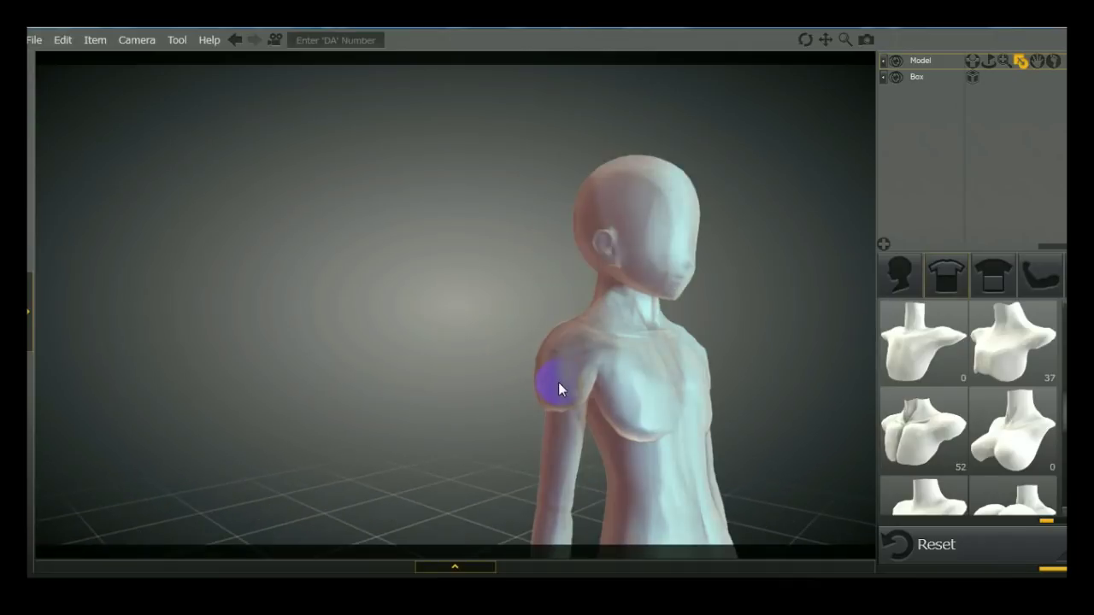
{"action": "right_click_drag", "start_coordinate": [799, 394], "coordinate": [742, 403]}
{"action": "scroll", "coordinate": [745, 402], "scroll_direction": "down", "scroll_amount": 4}
{"action": "left_click_drag", "start_coordinate": [748, 409], "coordinate": [788, 417]}
- Raise the third chest shape's blend ratio to 97 and inspect the chest and shoulders up close
{"action": "mouse_move", "coordinate": [943, 430]}
{"action": "left_click_drag", "start_coordinate": [944, 430], "coordinate": [939, 457]}
{"action": "left_click_drag", "start_coordinate": [414, 350], "coordinate": [509, 319]}
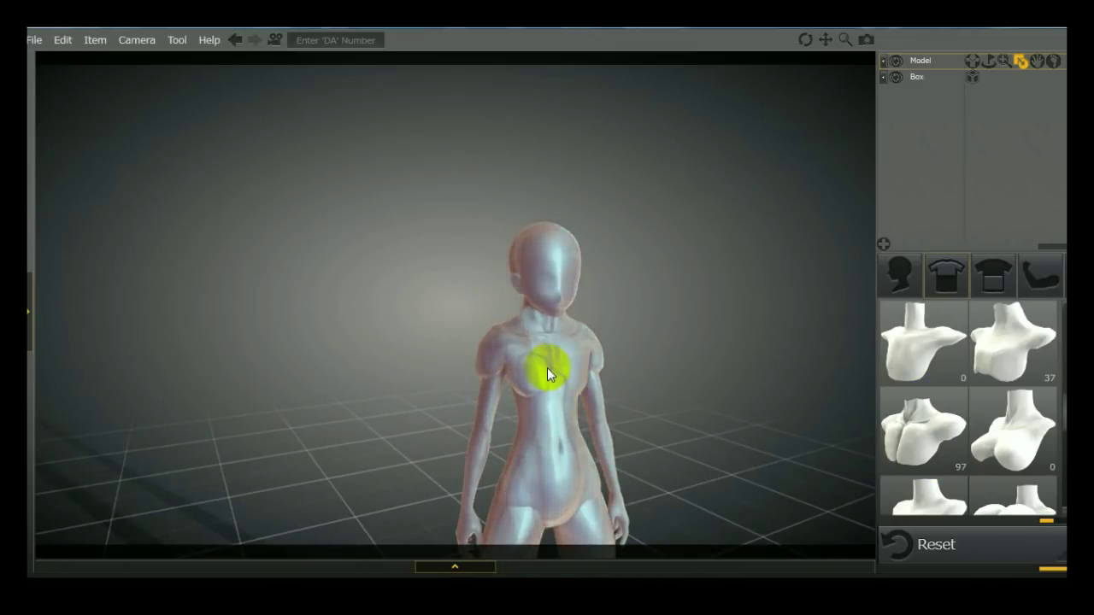
{"action": "scroll", "coordinate": [560, 361], "scroll_direction": "up", "scroll_amount": 5}
{"action": "right_click_drag", "start_coordinate": [789, 394], "coordinate": [723, 325]}
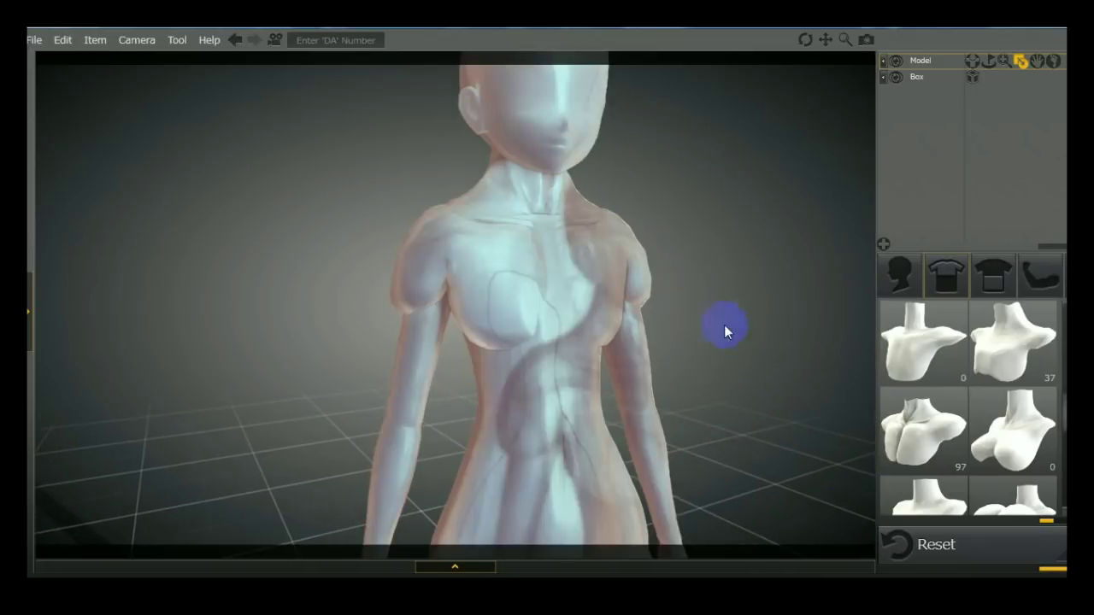
{"action": "left_click", "coordinate": [446, 277]}
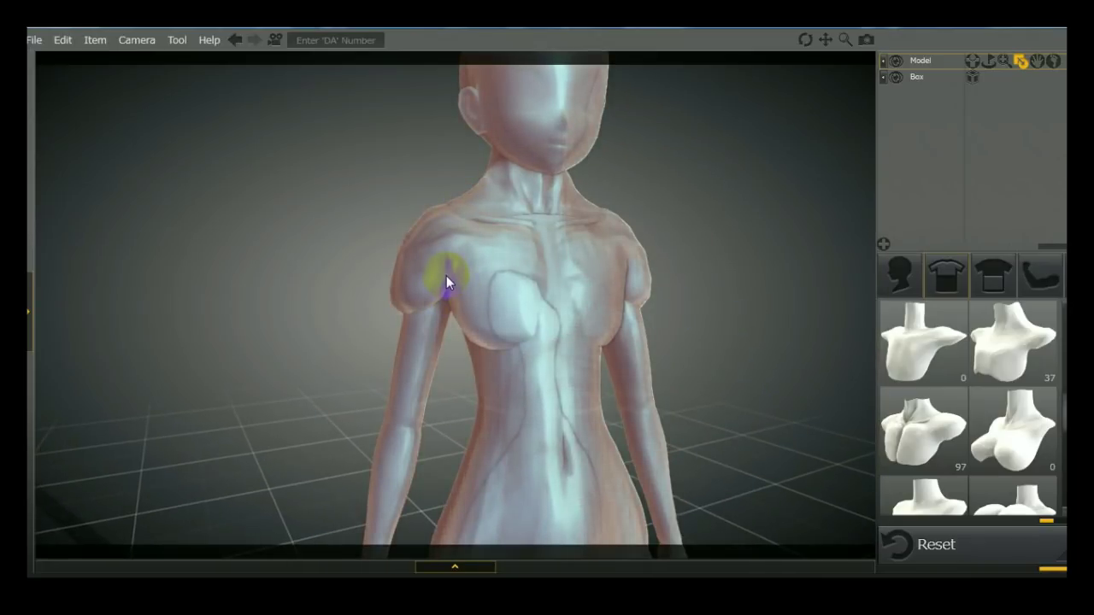
- Set the blend ratios of the two long-necked chest shapes further down the list to 8 and 5
{"action": "left_click_drag", "start_coordinate": [1064, 399], "coordinate": [1059, 445]}
{"action": "left_click", "coordinate": [993, 407]}
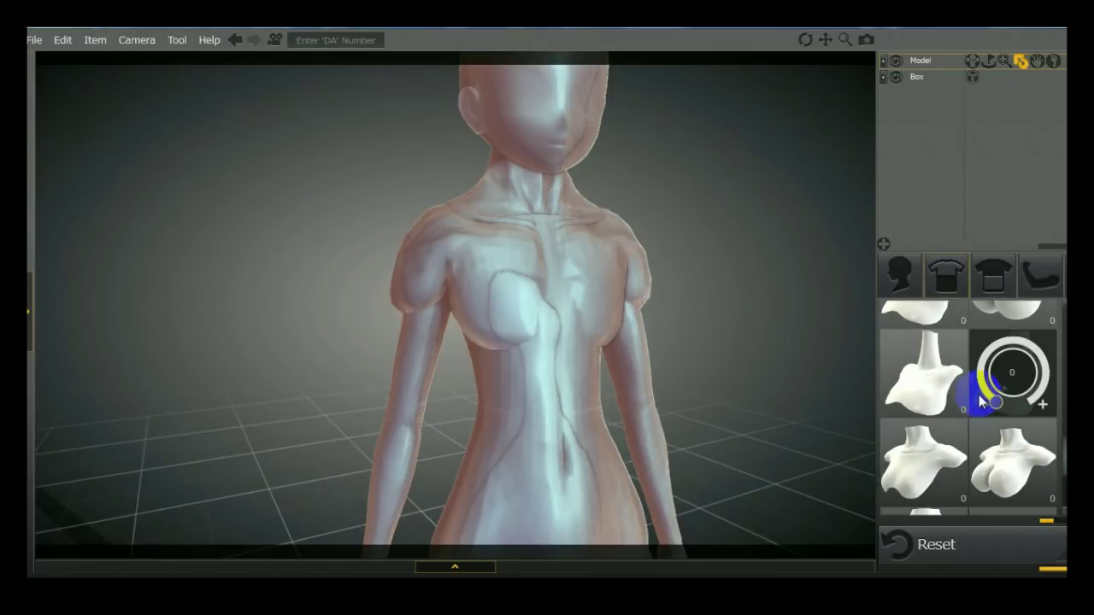
{"action": "mouse_move", "coordinate": [991, 396]}
{"action": "left_mouse_down"}
{"action": "mouse_move", "coordinate": [992, 346]}
{"action": "mouse_move", "coordinate": [994, 374]}
{"action": "mouse_move", "coordinate": [1003, 351]}
{"action": "mouse_move", "coordinate": [993, 395]}
{"action": "left_mouse_up"}
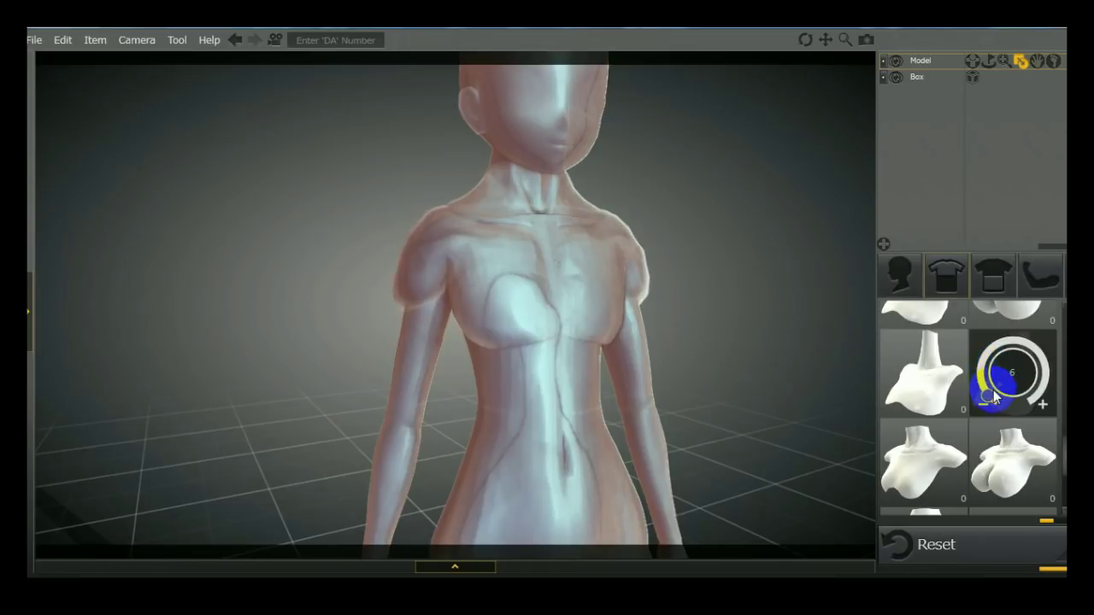
{"action": "left_click", "coordinate": [915, 367]}
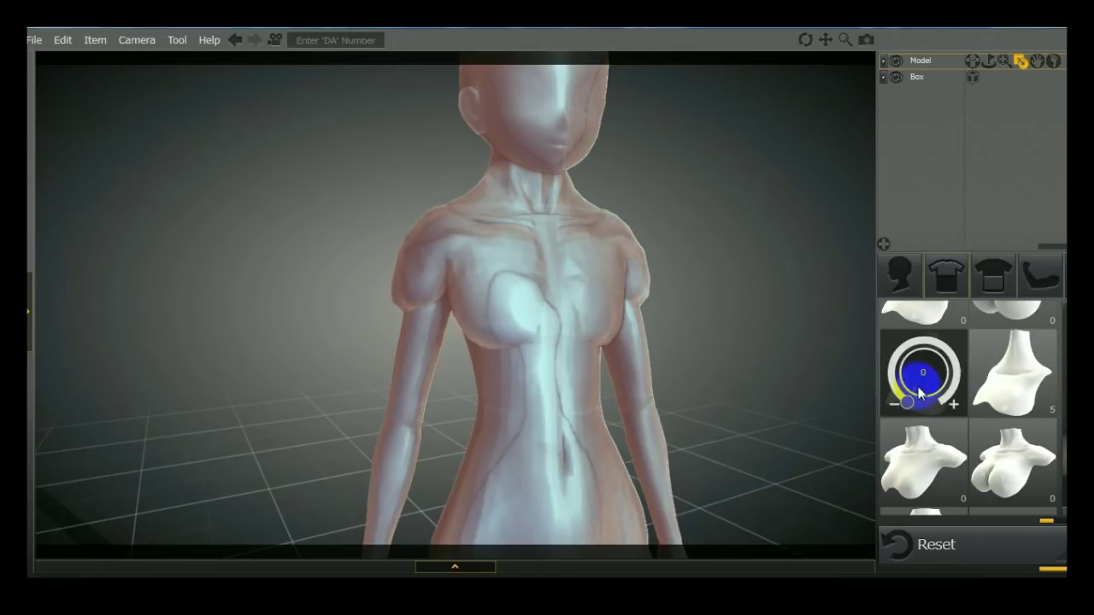
{"action": "mouse_move", "coordinate": [907, 403]}
{"action": "left_mouse_down"}
{"action": "mouse_move", "coordinate": [900, 367]}
{"action": "mouse_move", "coordinate": [941, 346]}
{"action": "mouse_move", "coordinate": [959, 369]}
{"action": "mouse_move", "coordinate": [900, 377]}
{"action": "mouse_move", "coordinate": [903, 395]}
{"action": "left_mouse_up"}
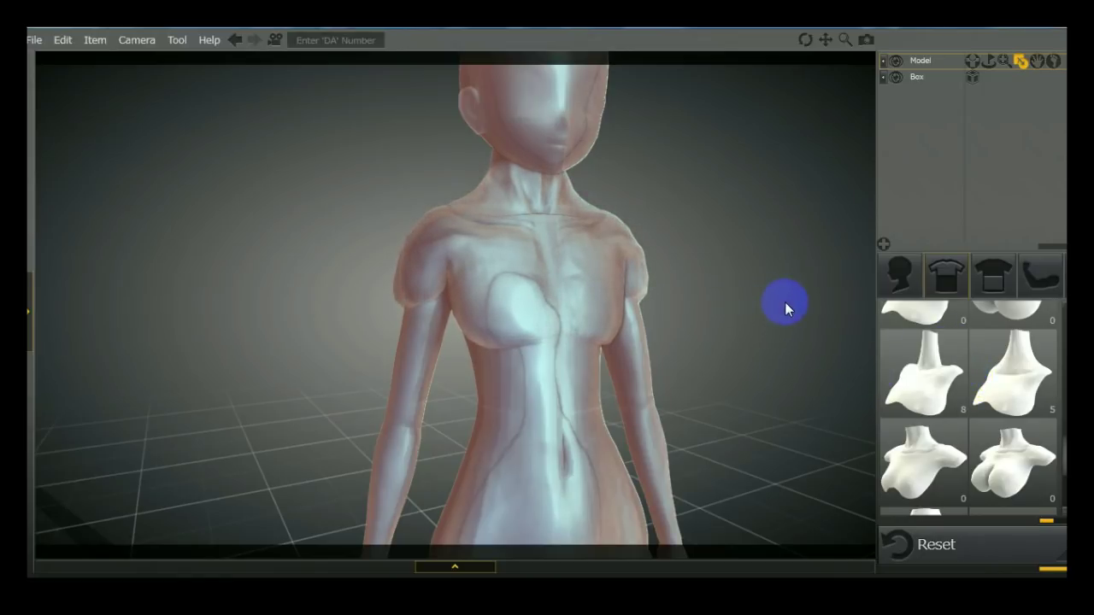
{"action": "scroll", "coordinate": [793, 325], "scroll_direction": "down", "scroll_amount": 3}
{"action": "right_click_drag", "start_coordinate": [574, 398], "coordinate": [550, 351]}
{"action": "left_click_drag", "start_coordinate": [550, 351], "coordinate": [660, 351]}
- Look through the remaining chest shapes and try the blend ratio of the last, tiny one
{"action": "left_click", "coordinate": [1013, 462]}
{"action": "left_click_drag", "start_coordinate": [1060, 431], "coordinate": [1062, 483]}
{"action": "left_click_drag", "start_coordinate": [1004, 388], "coordinate": [988, 406]}
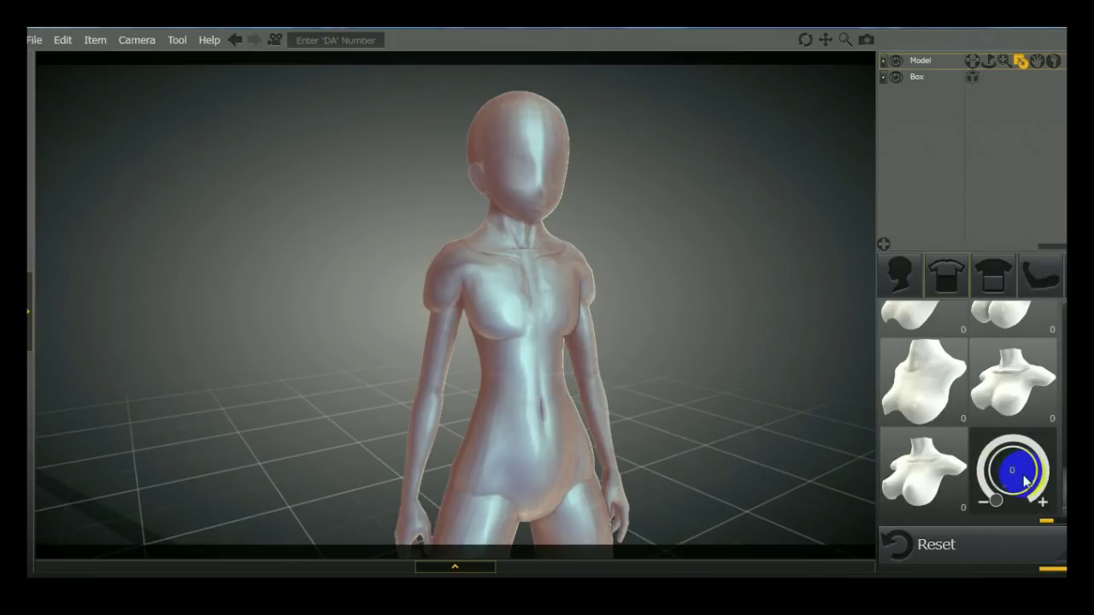
{"action": "mouse_move", "coordinate": [1002, 504]}
{"action": "left_mouse_down"}
{"action": "mouse_move", "coordinate": [988, 484]}
{"action": "mouse_move", "coordinate": [1004, 501]}
{"action": "left_mouse_up"}
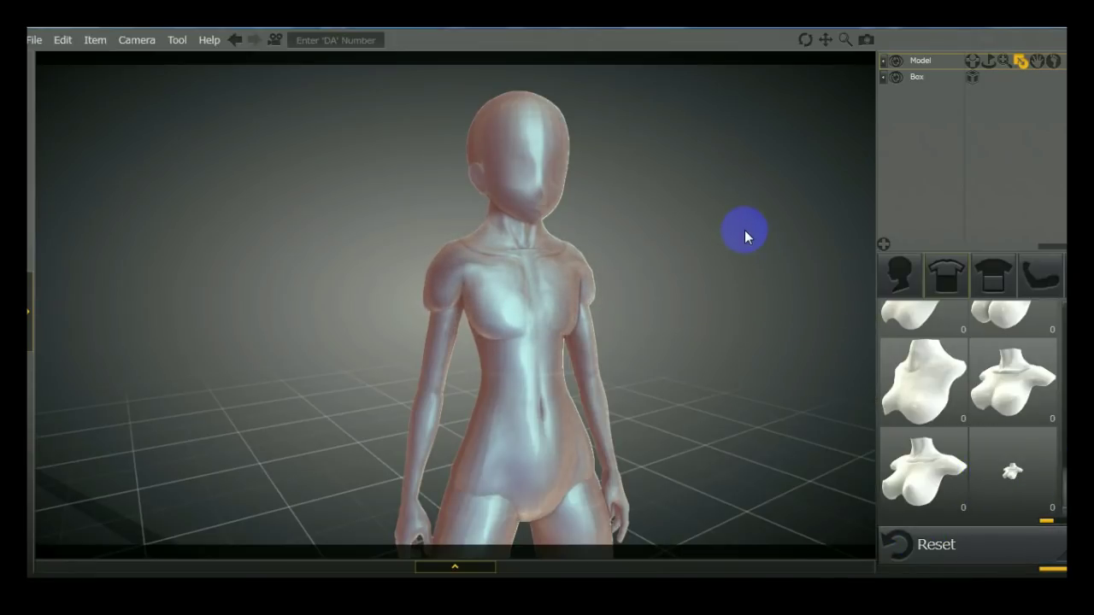
- Switch to the lower-torso blend shapes and raise the abdominal muscle shape's ratio to define the abs
{"action": "left_click", "coordinate": [1001, 289]}
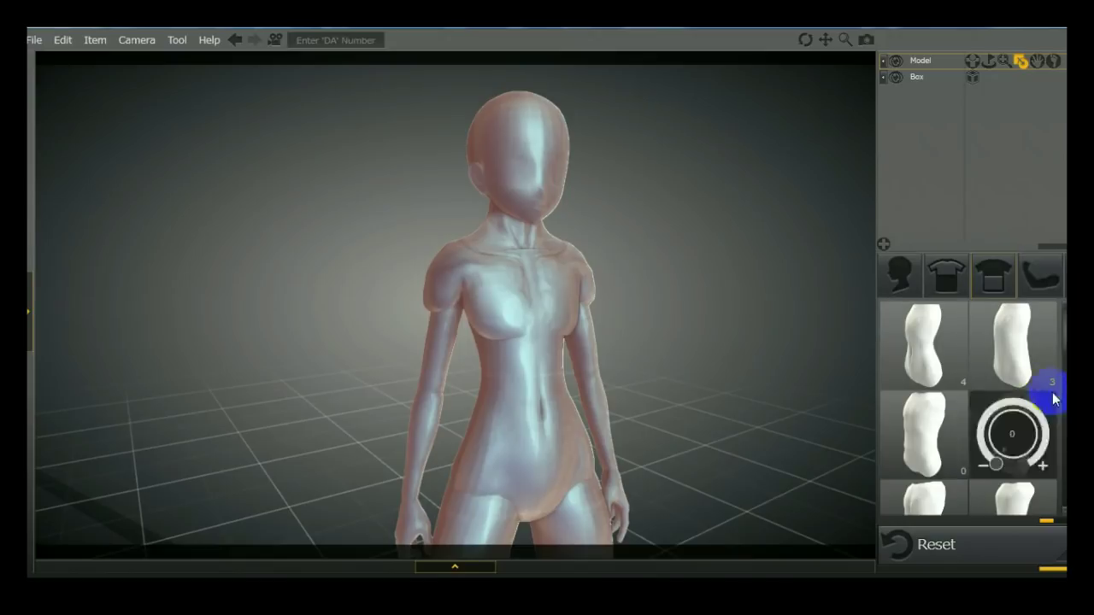
{"action": "left_click_drag", "start_coordinate": [1064, 329], "coordinate": [1064, 386]}
{"action": "mouse_move", "coordinate": [913, 383]}
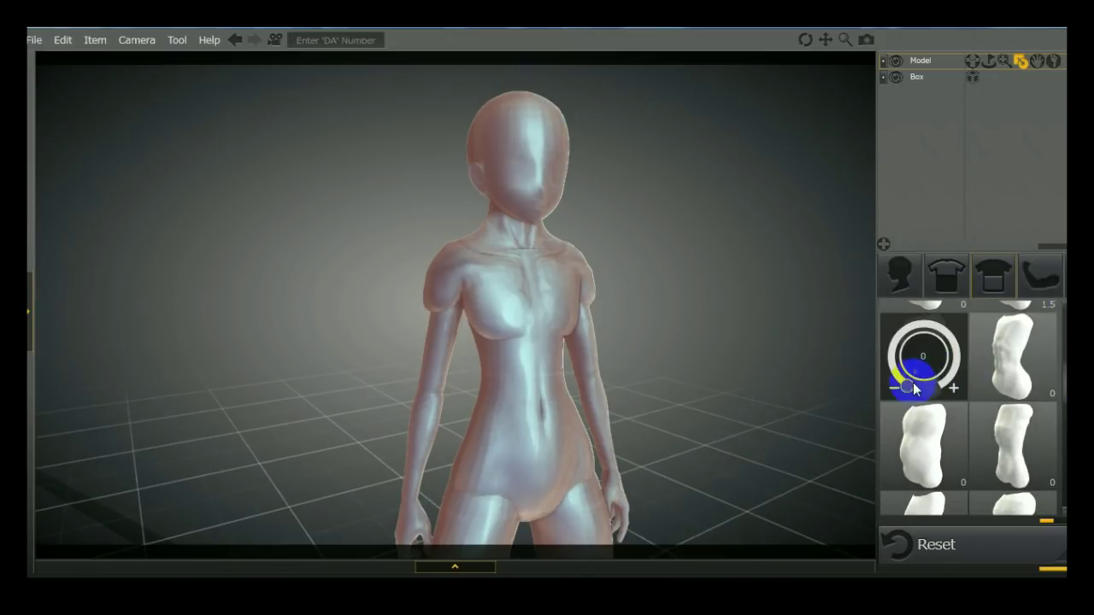
{"action": "left_click_drag", "start_coordinate": [906, 389], "coordinate": [913, 304]}
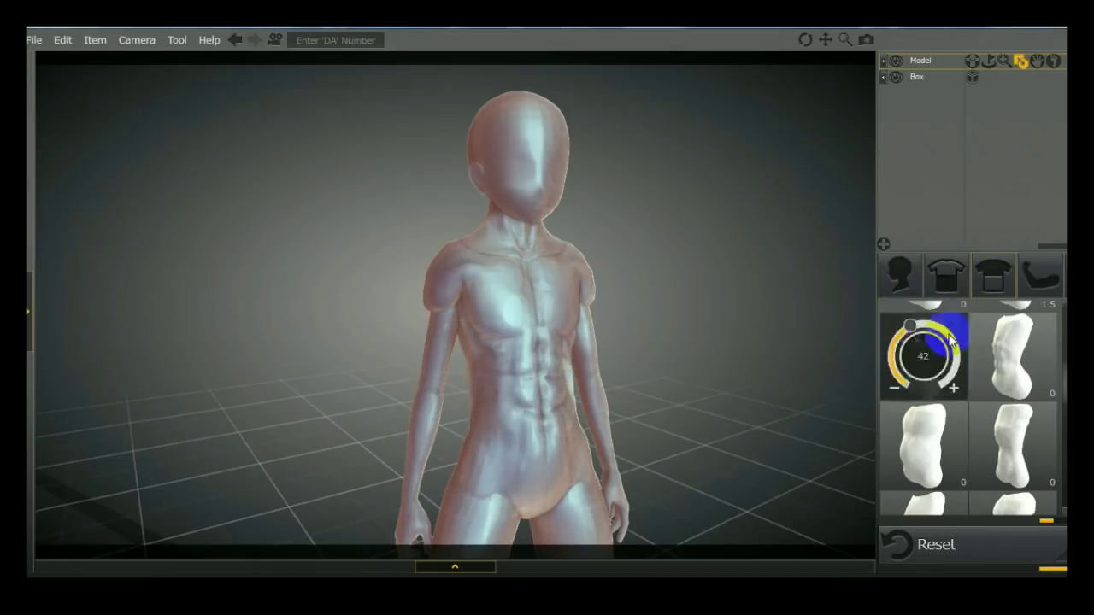
{"action": "mouse_move", "coordinate": [1006, 382]}
{"action": "left_click_drag", "start_coordinate": [994, 385], "coordinate": [1063, 414]}
- Set the curved-waist shape's blend ratio to 17 and check the body from the side
{"action": "left_click", "coordinate": [923, 438]}
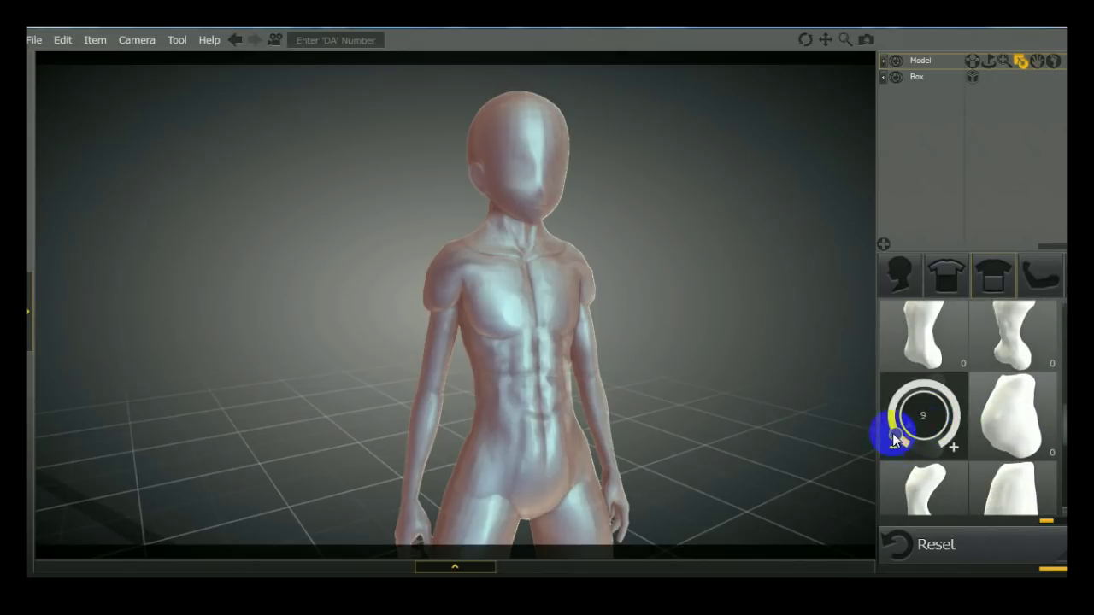
{"action": "left_click_drag", "start_coordinate": [896, 440], "coordinate": [887, 417]}
{"action": "right_click_drag", "start_coordinate": [342, 383], "coordinate": [542, 392]}
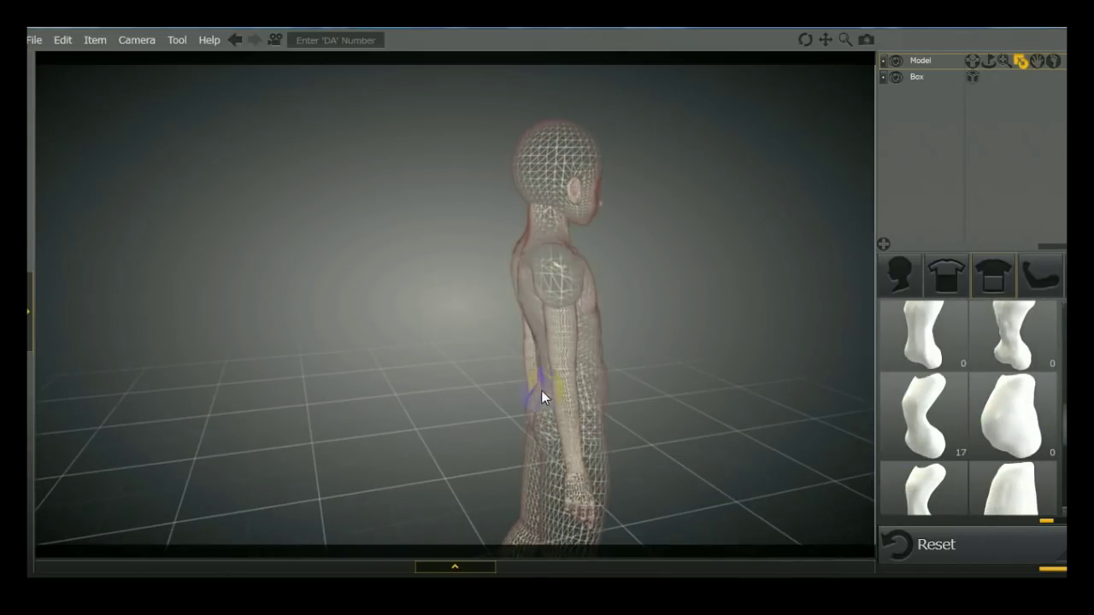
{"action": "right_click_drag", "start_coordinate": [688, 392], "coordinate": [666, 394]}
- Raise the bulging-belly shape's blend ratio to 50 and check the figure from the front
{"action": "mouse_move", "coordinate": [1011, 449]}
{"action": "left_click_drag", "start_coordinate": [999, 448], "coordinate": [1006, 357]}
{"action": "right_click_drag", "start_coordinate": [752, 419], "coordinate": [559, 409]}
{"action": "mouse_move", "coordinate": [1042, 380]}
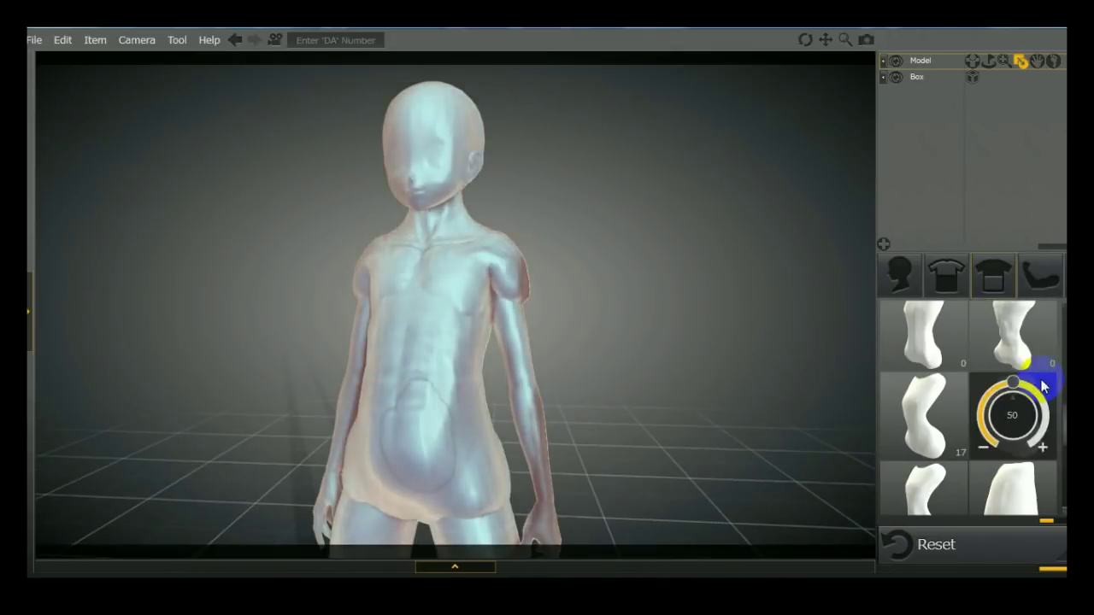
- Set the wide round belly shape's blend ratio to 33 and view the figure from further away
{"action": "scroll", "coordinate": [1055, 452], "scroll_direction": "down", "scroll_amount": 3}
{"action": "mouse_move", "coordinate": [936, 389]}
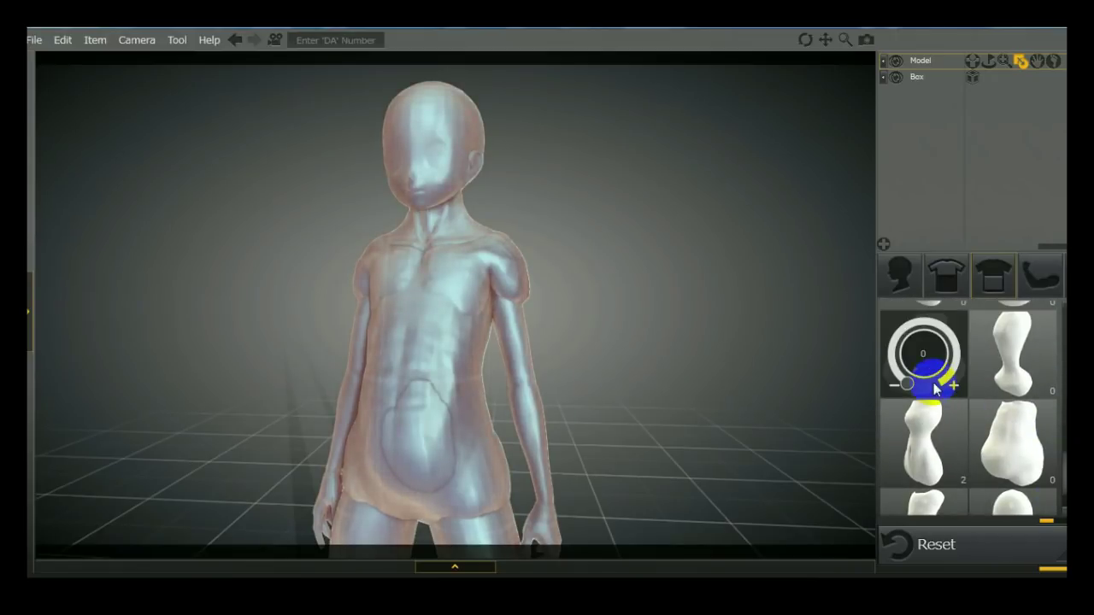
{"action": "left_click_drag", "start_coordinate": [909, 381], "coordinate": [882, 328]}
{"action": "right_click_drag", "start_coordinate": [692, 349], "coordinate": [532, 439]}
{"action": "scroll", "coordinate": [1054, 451], "scroll_direction": "down", "scroll_amount": 1}
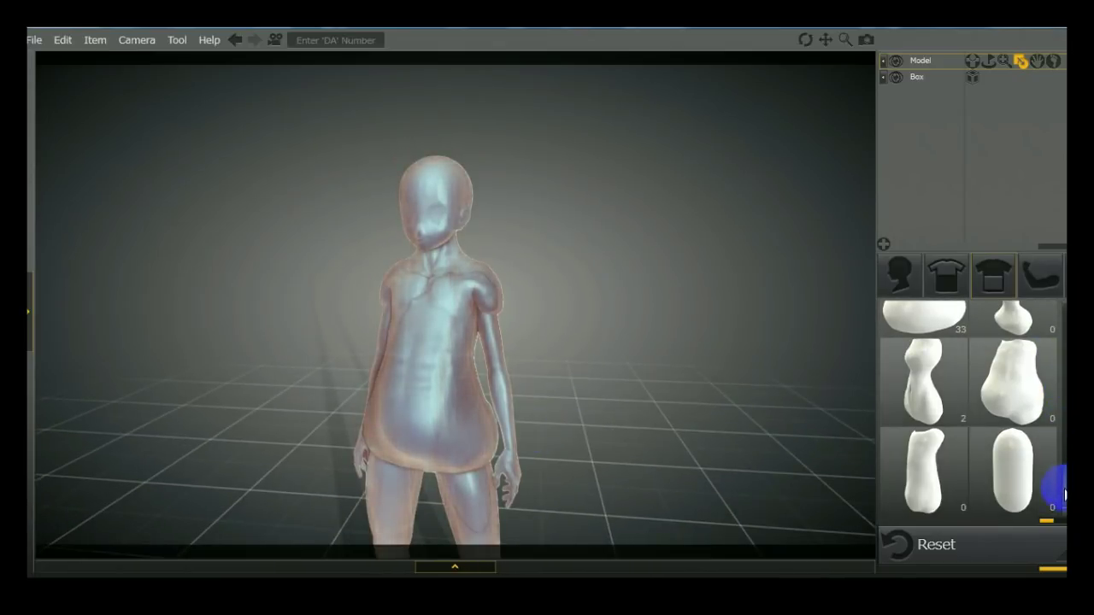
- Try the capsule-shaped torso at ratio 34, lower it again, and adjust the torso shape beside it
{"action": "mouse_move", "coordinate": [1031, 500]}
{"action": "left_click_drag", "start_coordinate": [996, 499], "coordinate": [978, 450]}
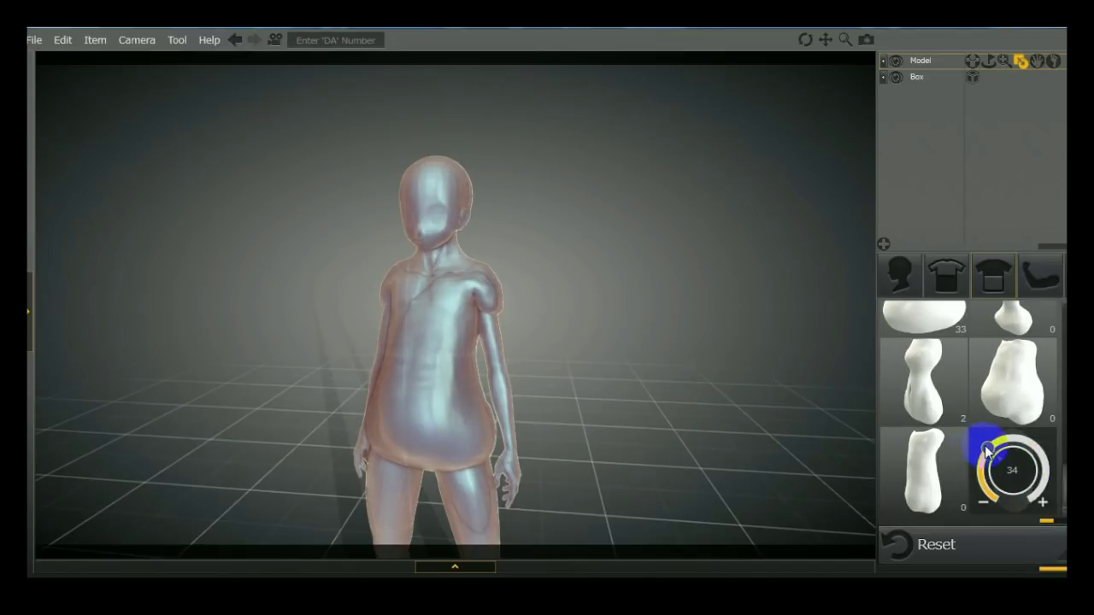
{"action": "left_click_drag", "start_coordinate": [984, 497], "coordinate": [992, 503]}
{"action": "left_click_drag", "start_coordinate": [907, 502], "coordinate": [909, 437]}
{"action": "left_click_drag", "start_coordinate": [628, 322], "coordinate": [725, 320]}
- Switch to the arm blend shapes, look through them, and raise a thick-forearm shape's ratio to 26
{"action": "left_click", "coordinate": [950, 278]}
{"action": "left_click", "coordinate": [1048, 272]}
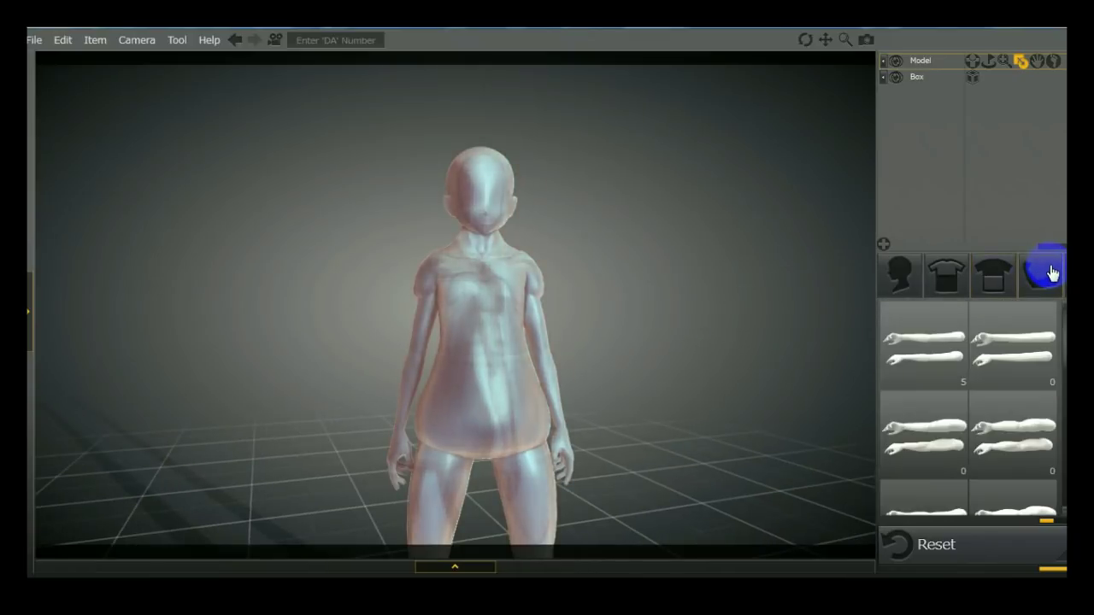
{"action": "left_click_drag", "start_coordinate": [1062, 357], "coordinate": [1064, 432]}
{"action": "scroll", "coordinate": [1058, 461], "scroll_direction": "down", "scroll_amount": 3}
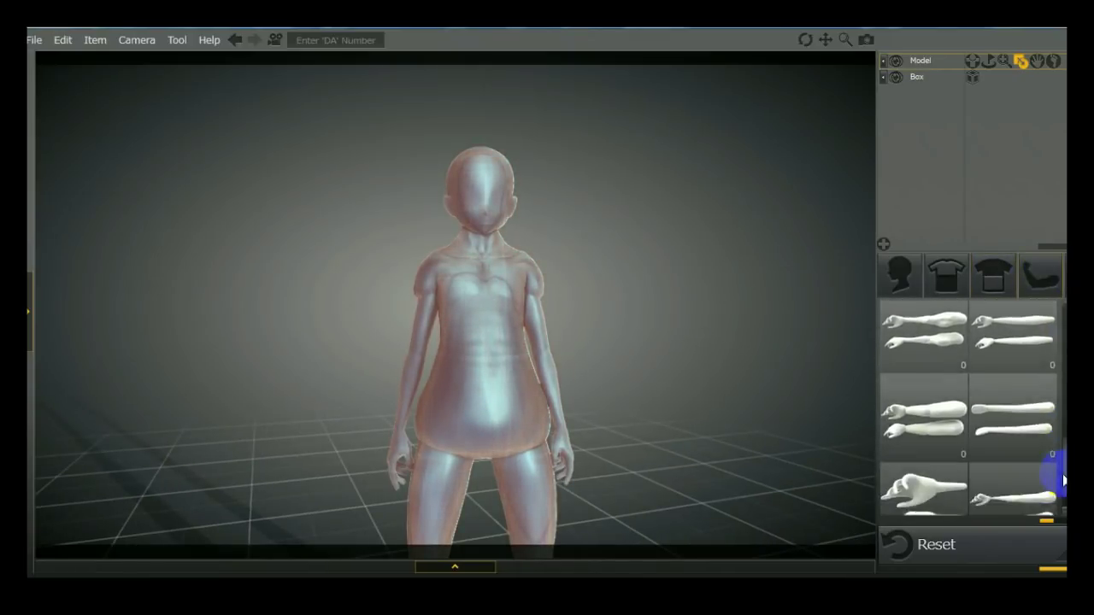
{"action": "scroll", "coordinate": [1061, 502], "scroll_direction": "up", "scroll_amount": 4}
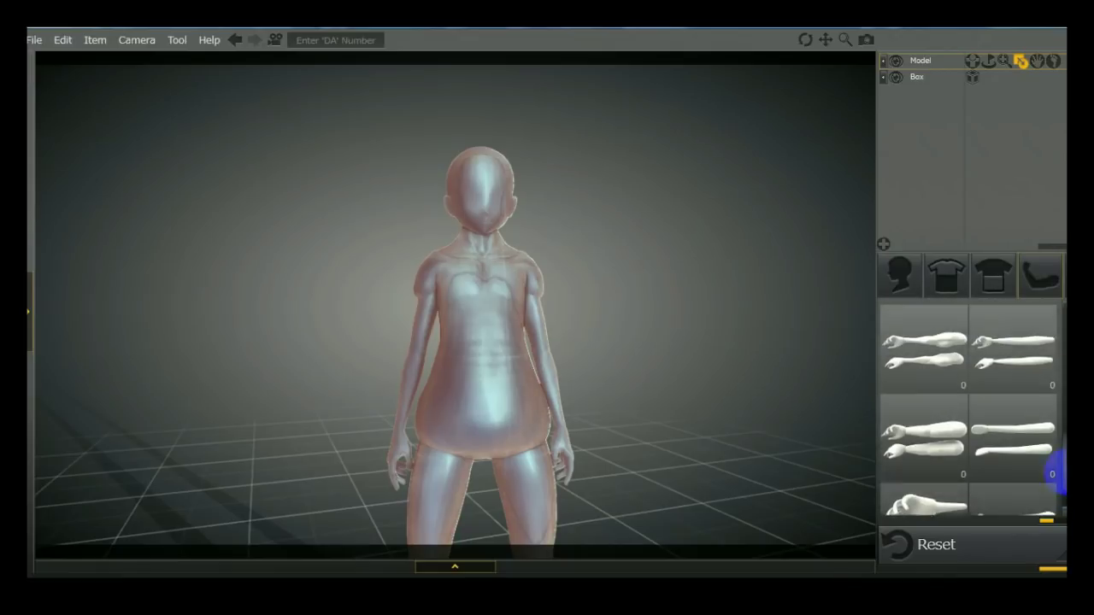
{"action": "mouse_move", "coordinate": [926, 427]}
{"action": "left_click_drag", "start_coordinate": [904, 432], "coordinate": [895, 416]}
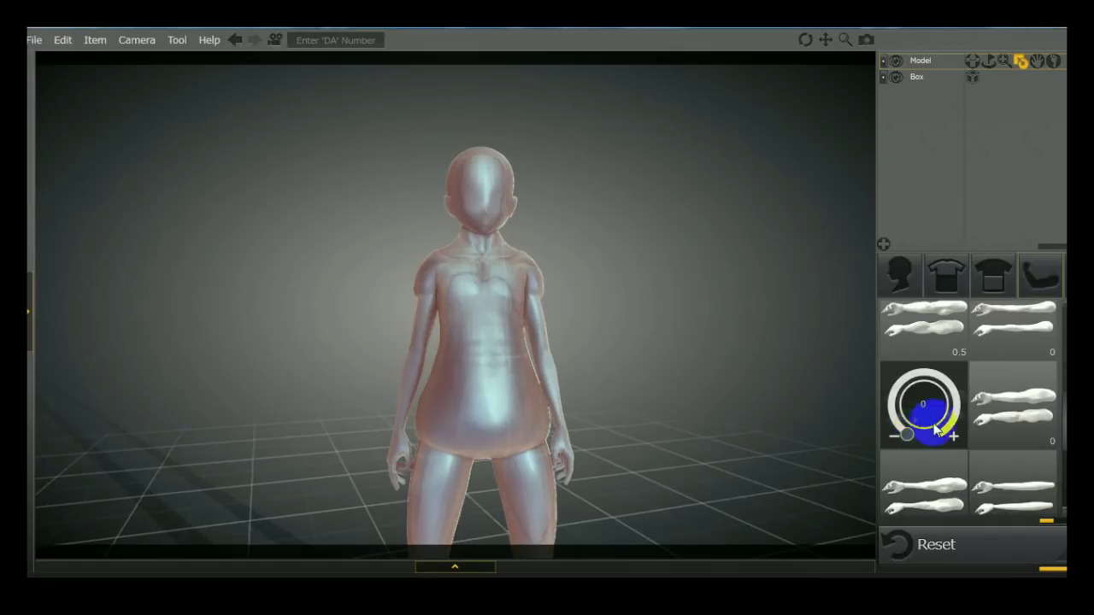
{"action": "mouse_move", "coordinate": [996, 433]}
{"action": "left_click_drag", "start_coordinate": [998, 438], "coordinate": [987, 400]}
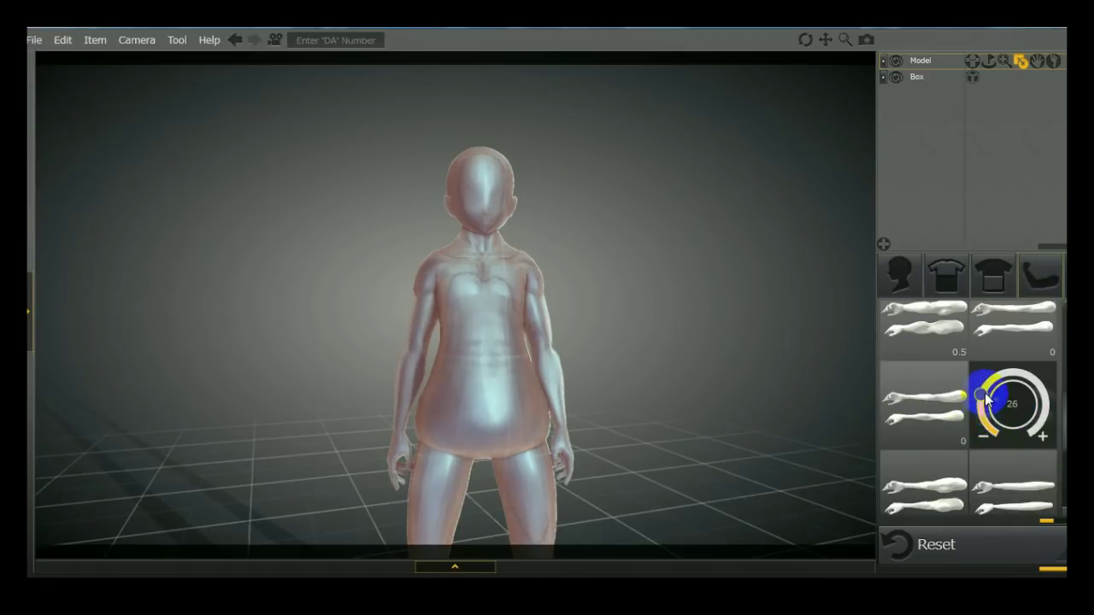
- Set two muscular arm shapes' blend ratios to 23 and 21, adjust another arm shape, and check from the side
{"action": "scroll", "coordinate": [1059, 435], "scroll_direction": "up", "scroll_amount": 1}
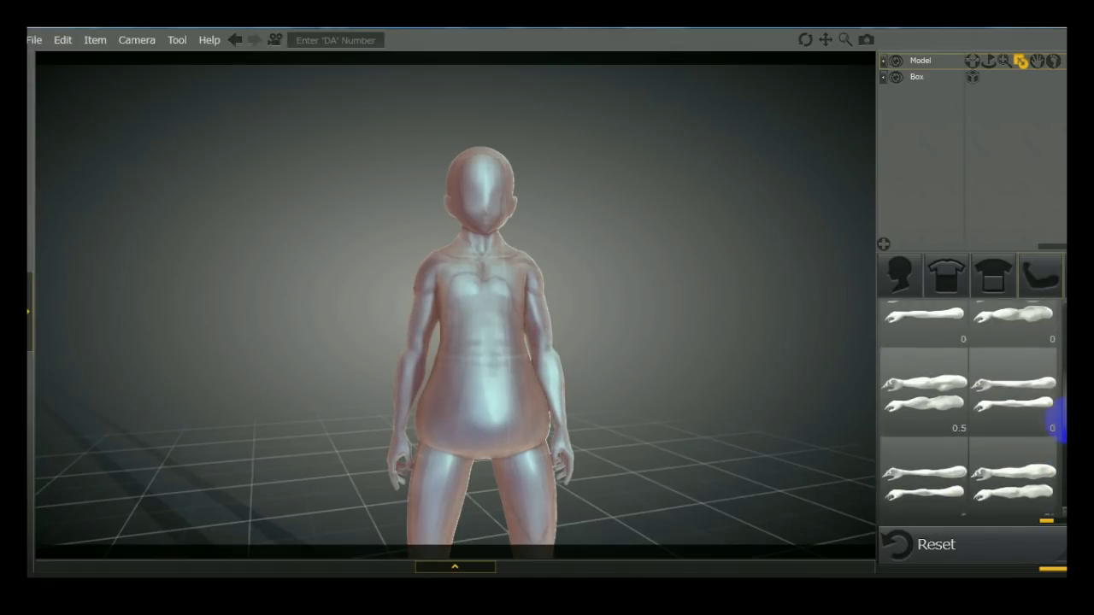
{"action": "mouse_move", "coordinate": [942, 427]}
{"action": "left_click_drag", "start_coordinate": [909, 438], "coordinate": [894, 395]}
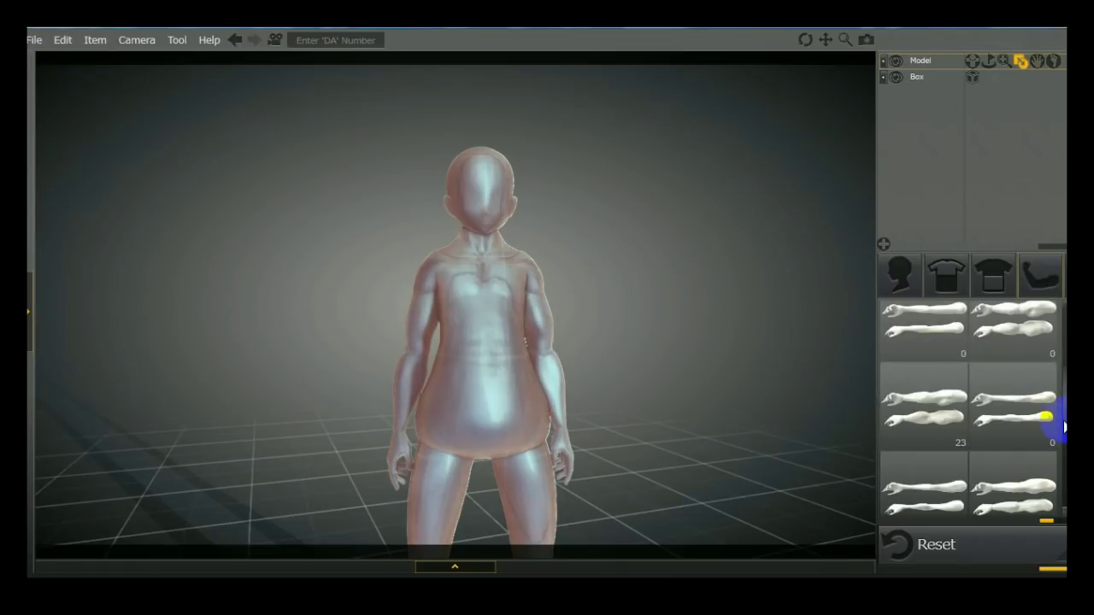
{"action": "scroll", "coordinate": [1063, 427], "scroll_direction": "up", "scroll_amount": 2}
{"action": "mouse_move", "coordinate": [994, 487]}
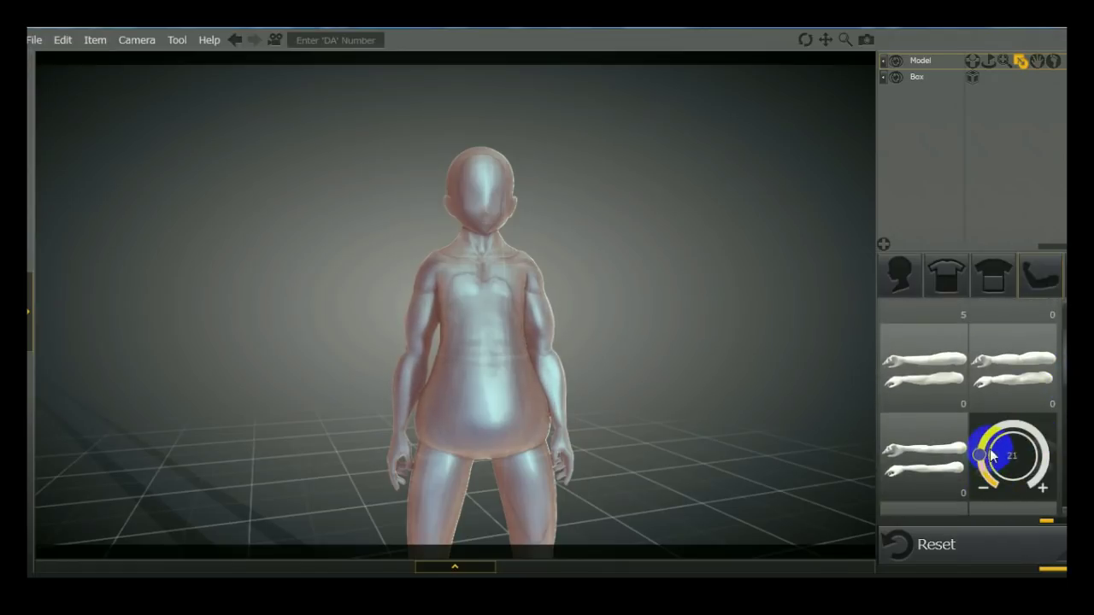
{"action": "mouse_move", "coordinate": [1000, 395]}
{"action": "left_click_drag", "start_coordinate": [993, 378], "coordinate": [991, 367]}
{"action": "right_click_drag", "start_coordinate": [445, 330], "coordinate": [542, 326]}
- Switch to posing and raise the model's right arm by the wrist until it stretches out sideways
{"action": "key", "text": "1"}
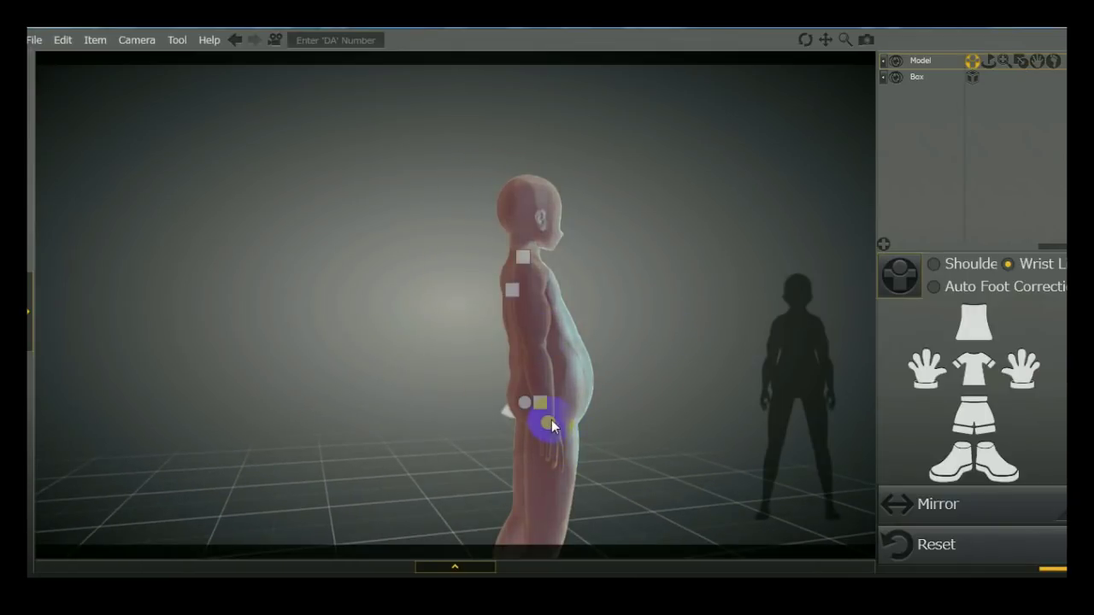
{"action": "left_click_drag", "start_coordinate": [548, 422], "coordinate": [518, 347]}
{"action": "right_click_drag", "start_coordinate": [518, 347], "coordinate": [499, 338]}
{"action": "left_click_drag", "start_coordinate": [499, 337], "coordinate": [372, 300]}
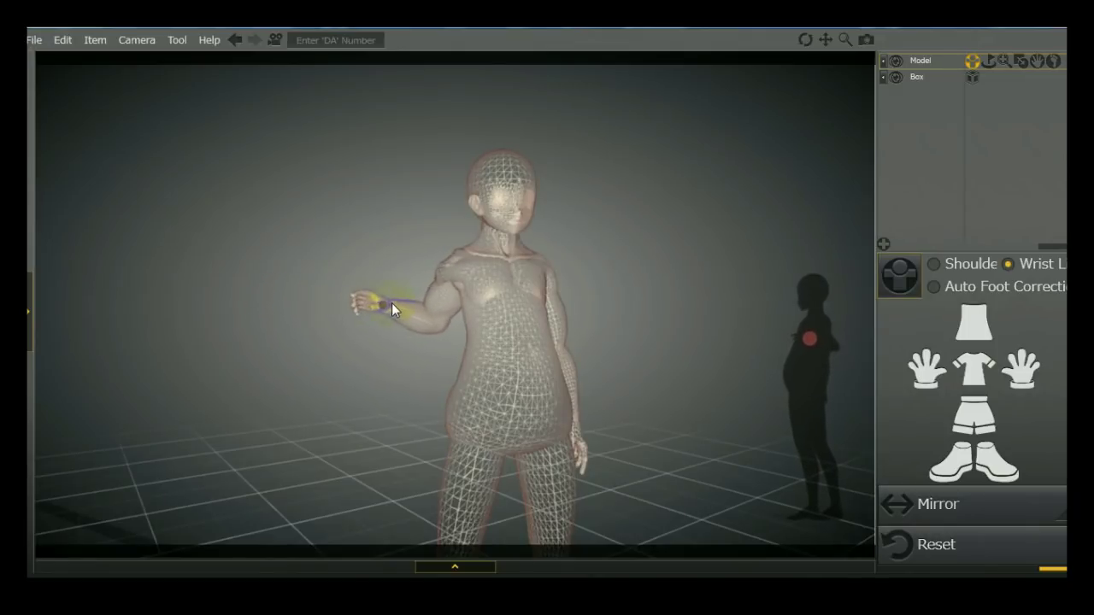
{"action": "left_click_drag", "start_coordinate": [381, 304], "coordinate": [385, 308]}
{"action": "scroll", "coordinate": [464, 324], "scroll_direction": "up", "scroll_amount": 5}
{"action": "left_click_drag", "start_coordinate": [422, 339], "coordinate": [395, 202]}
{"action": "left_click_drag", "start_coordinate": [376, 92], "coordinate": [257, 273]}
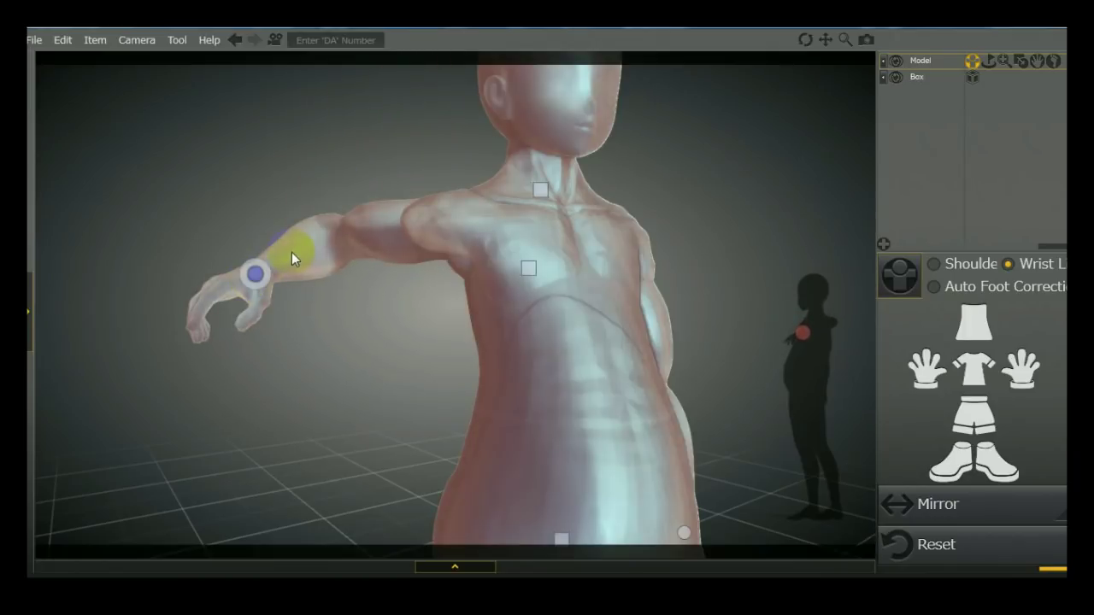
- Move the model's right wrist around the body and bend the arm behind the back
{"action": "scroll", "coordinate": [686, 246], "scroll_direction": "down", "scroll_amount": 3}
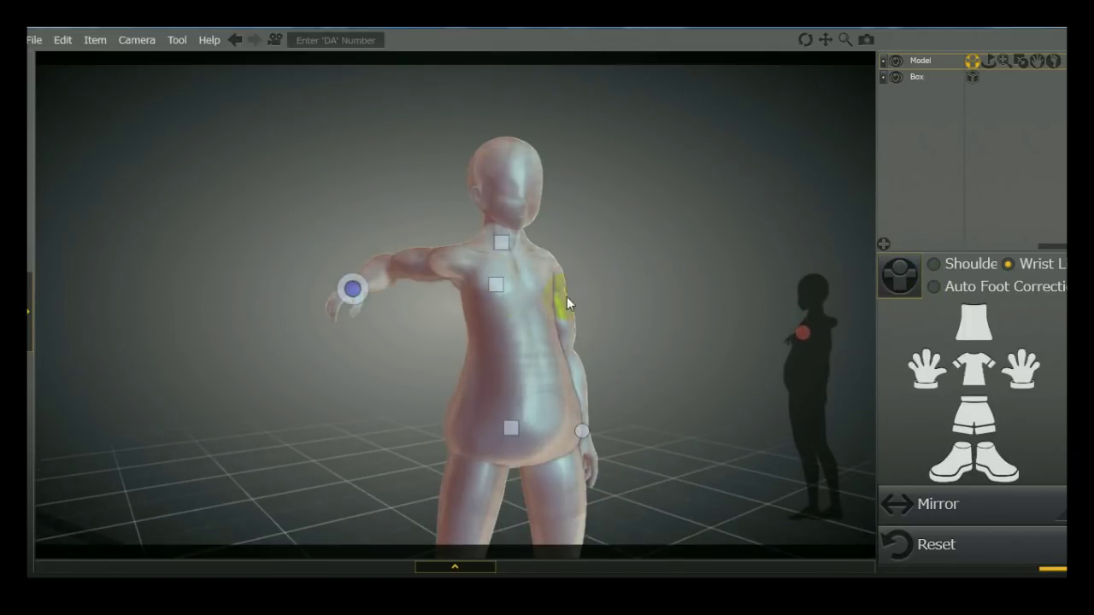
{"action": "right_click_drag", "start_coordinate": [566, 296], "coordinate": [398, 319]}
{"action": "left_click_drag", "start_coordinate": [336, 306], "coordinate": [347, 406]}
{"action": "right_click_drag", "start_coordinate": [347, 407], "coordinate": [523, 317]}
{"action": "left_click_drag", "start_coordinate": [524, 317], "coordinate": [489, 370]}
{"action": "right_click_drag", "start_coordinate": [483, 400], "coordinate": [636, 405]}
{"action": "left_click_drag", "start_coordinate": [562, 367], "coordinate": [465, 356]}
{"action": "right_click_drag", "start_coordinate": [465, 355], "coordinate": [384, 379]}
{"action": "right_click_drag", "start_coordinate": [484, 381], "coordinate": [378, 310]}
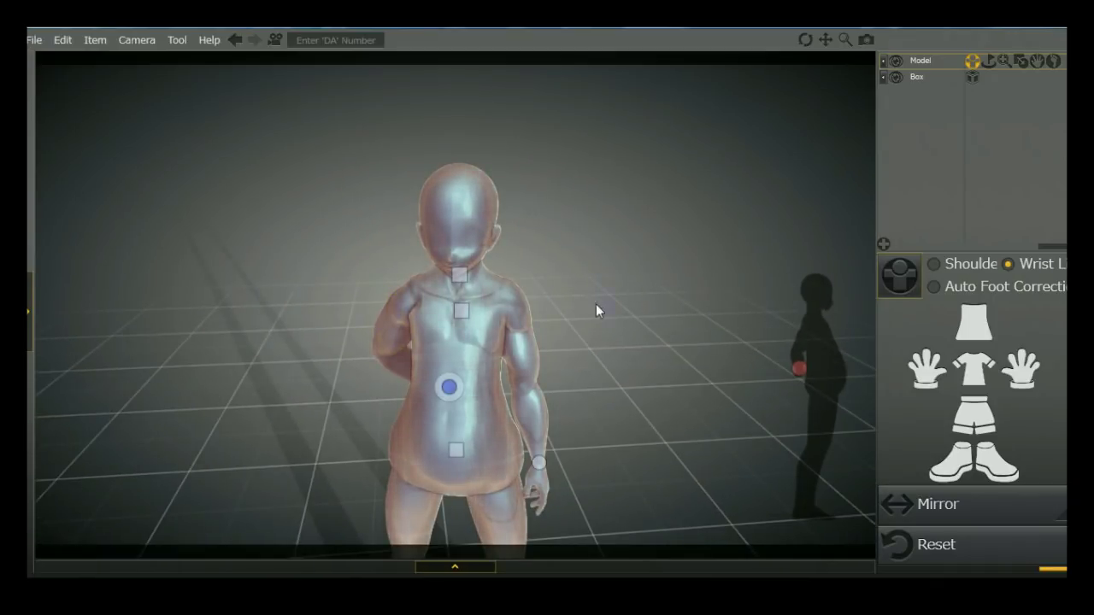
- Reset the model's pose, and reset its placement in the scene
{"action": "left_click", "coordinate": [913, 543]}
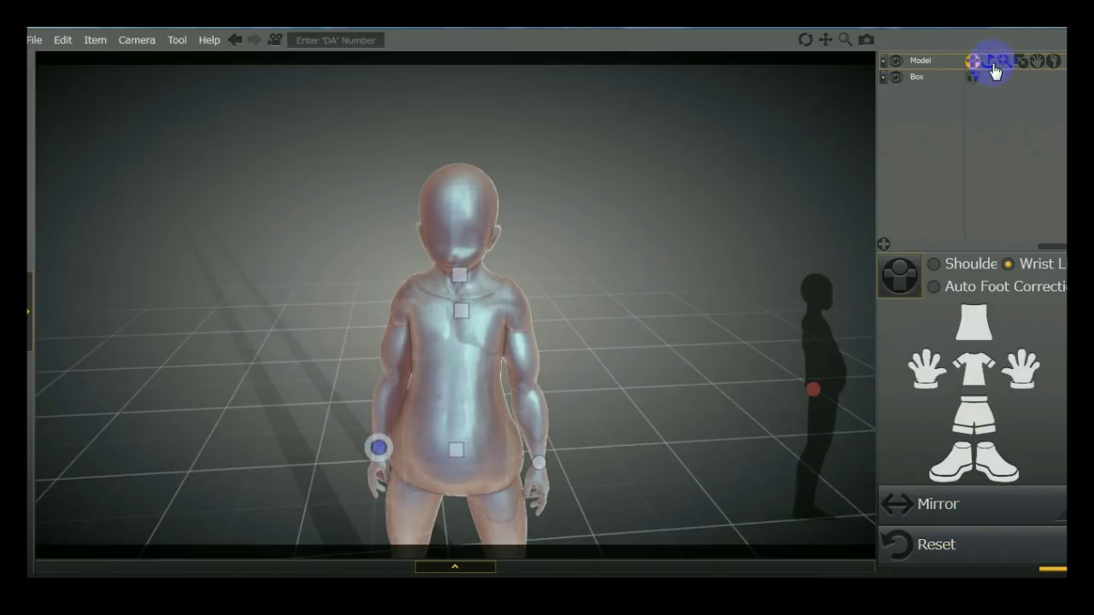
{"action": "left_click", "coordinate": [992, 64]}
{"action": "left_click", "coordinate": [837, 547]}
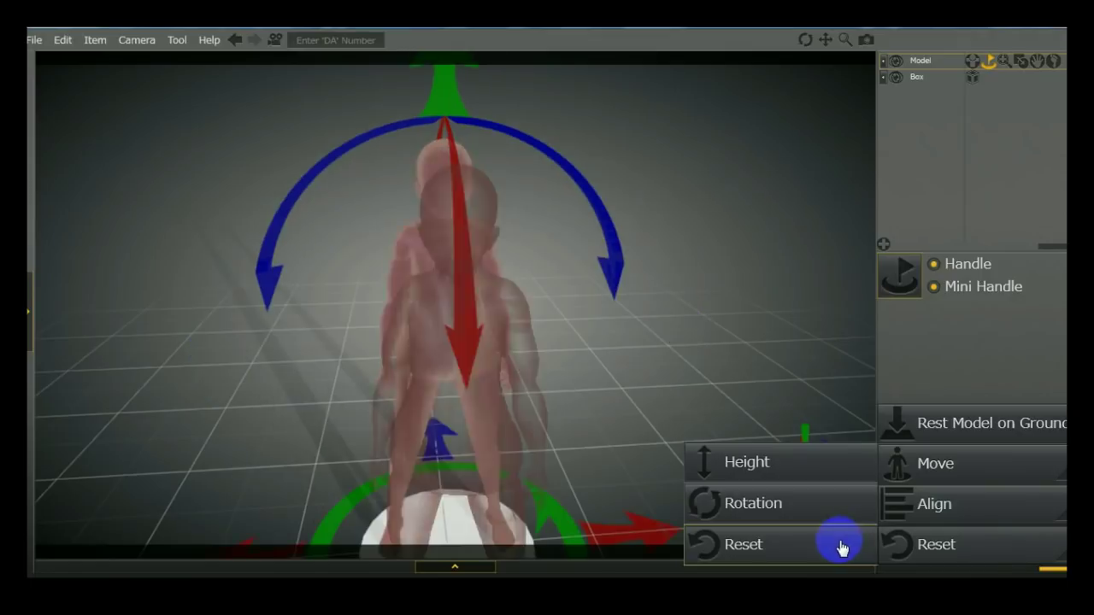
- Reset the model's bone scaling and its body shape blend ratios, and deselect the model
{"action": "left_click", "coordinate": [1004, 61]}
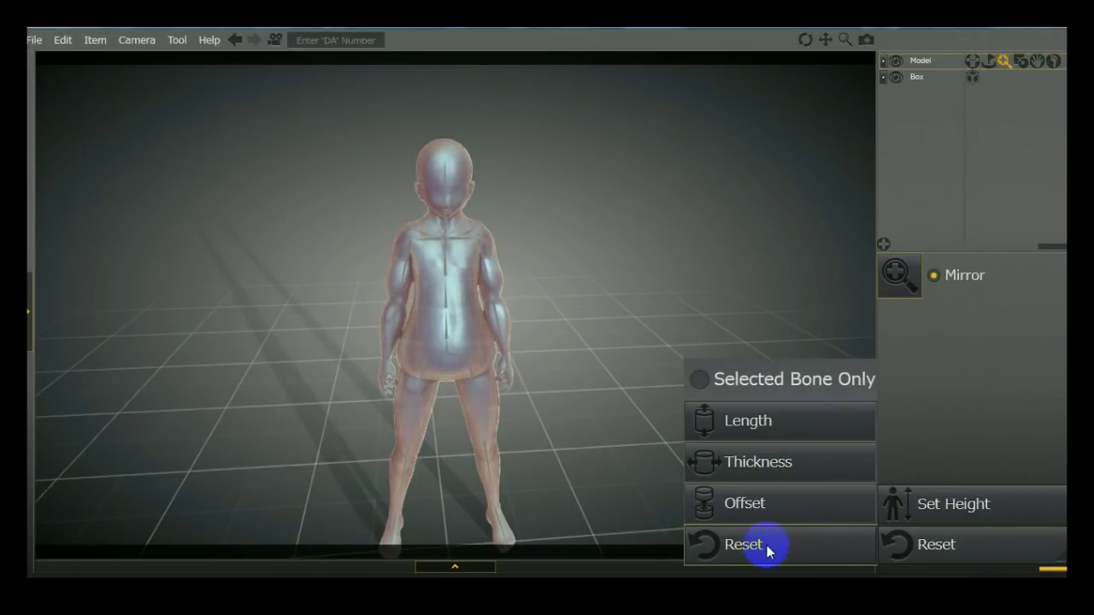
{"action": "left_click", "coordinate": [1019, 62]}
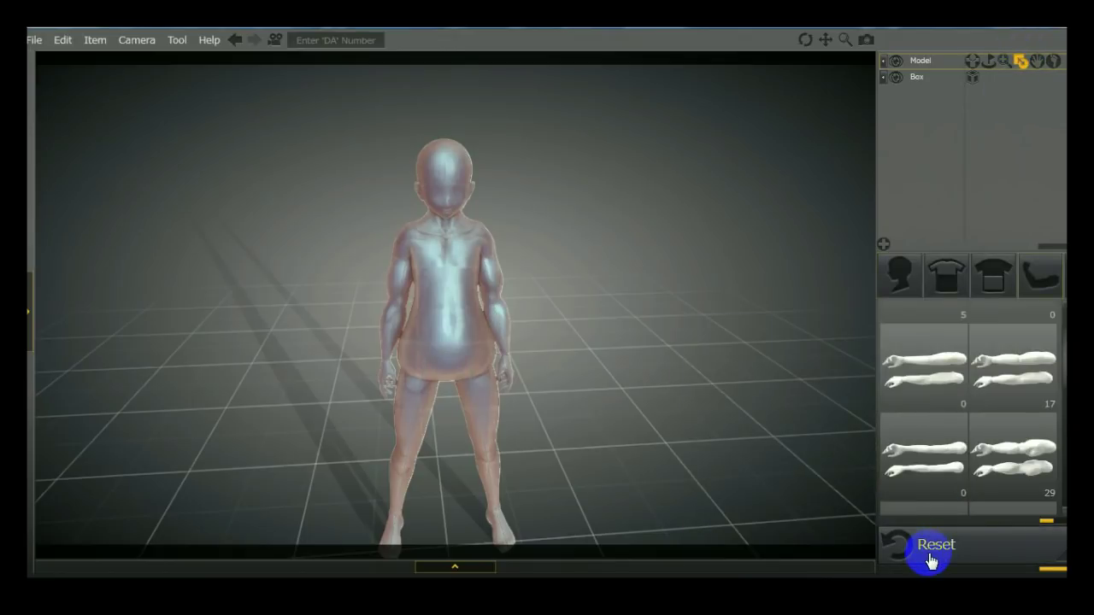
{"action": "left_click", "coordinate": [963, 135]}
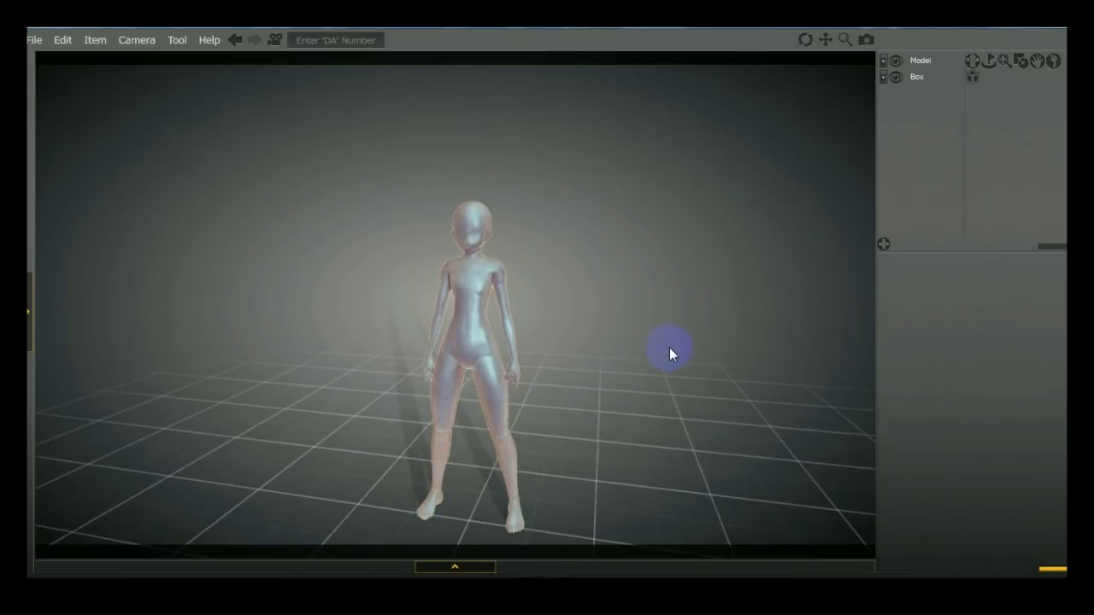
- Open the lighting and material settings and frame the model's upper body from the front
{"action": "left_click", "coordinate": [448, 568]}
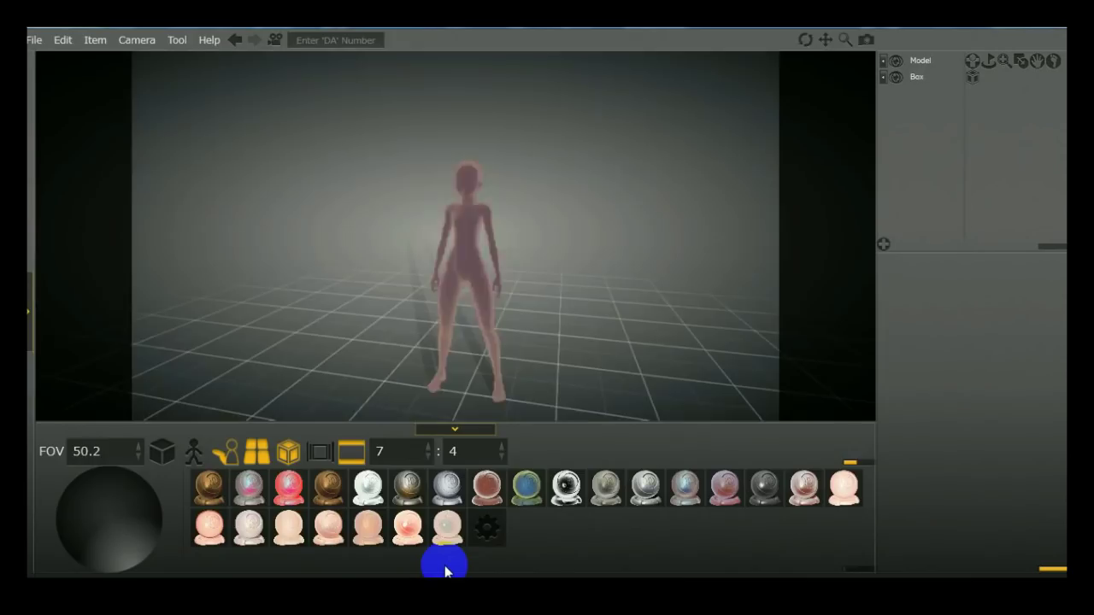
{"action": "scroll", "coordinate": [485, 243], "scroll_direction": "up", "scroll_amount": 5}
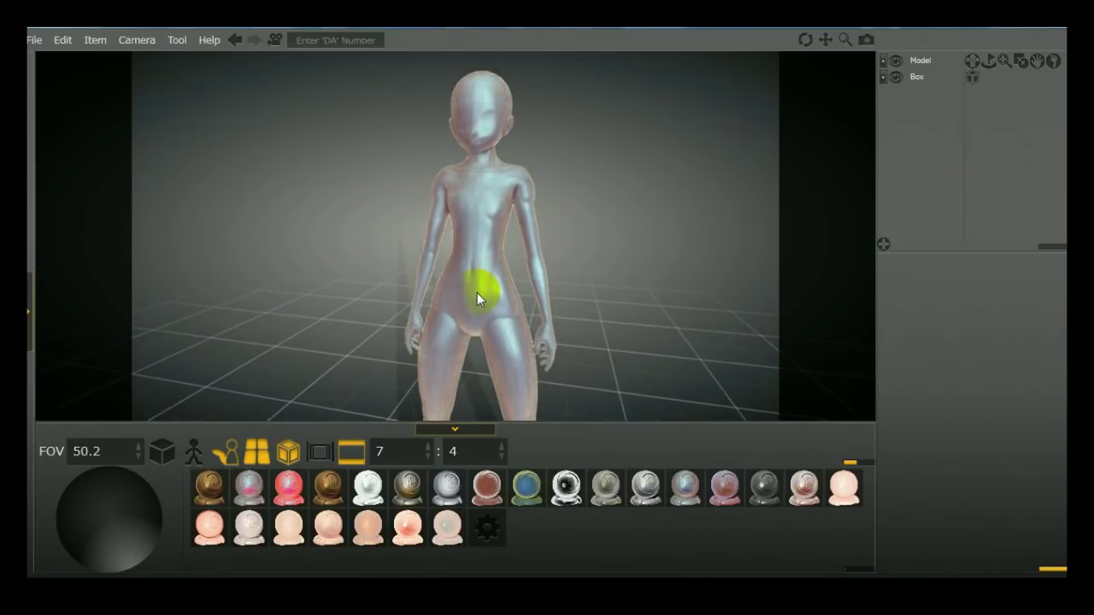
{"action": "right_click_drag", "start_coordinate": [329, 239], "coordinate": [401, 225]}
{"action": "mouse_move", "coordinate": [401, 225]}
{"action": "left_mouse_down"}
{"action": "mouse_move", "coordinate": [500, 255]}
{"action": "mouse_move", "coordinate": [449, 254]}
{"action": "mouse_move", "coordinate": [443, 243]}
{"action": "left_mouse_up"}
{"action": "left_click", "coordinate": [142, 557]}
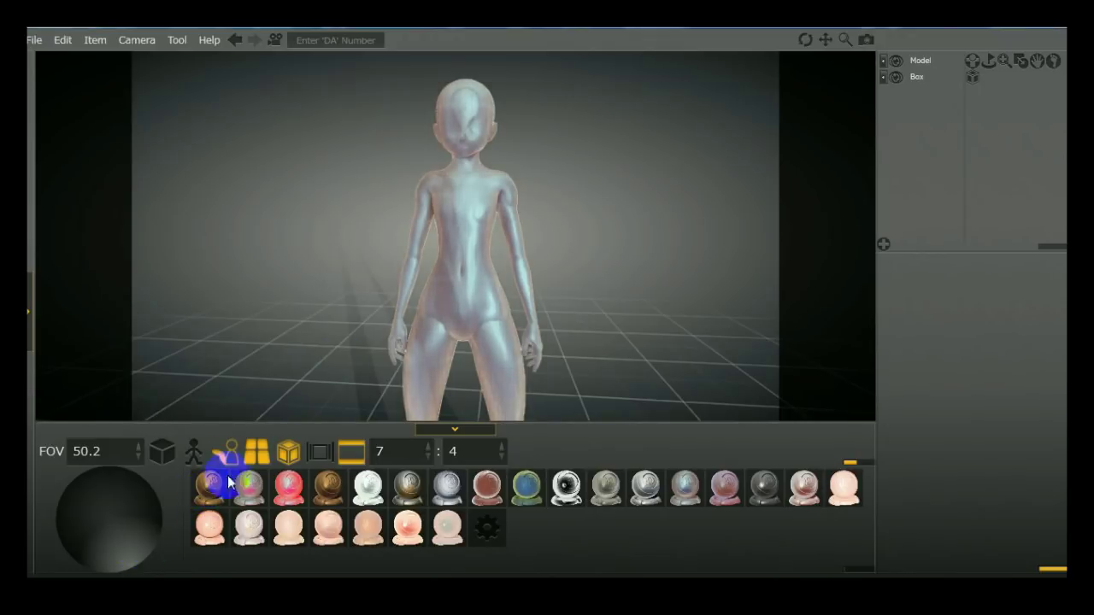
- Try bronze, glossy white, several other materials and the blue-green material on the model
{"action": "left_click", "coordinate": [218, 500]}
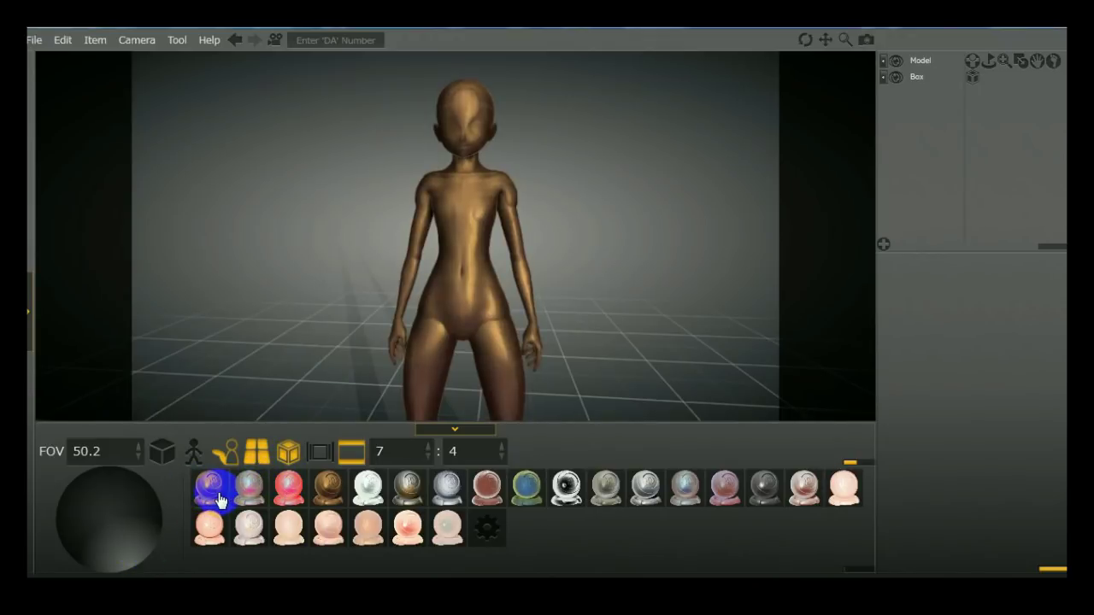
{"action": "left_click", "coordinate": [367, 490]}
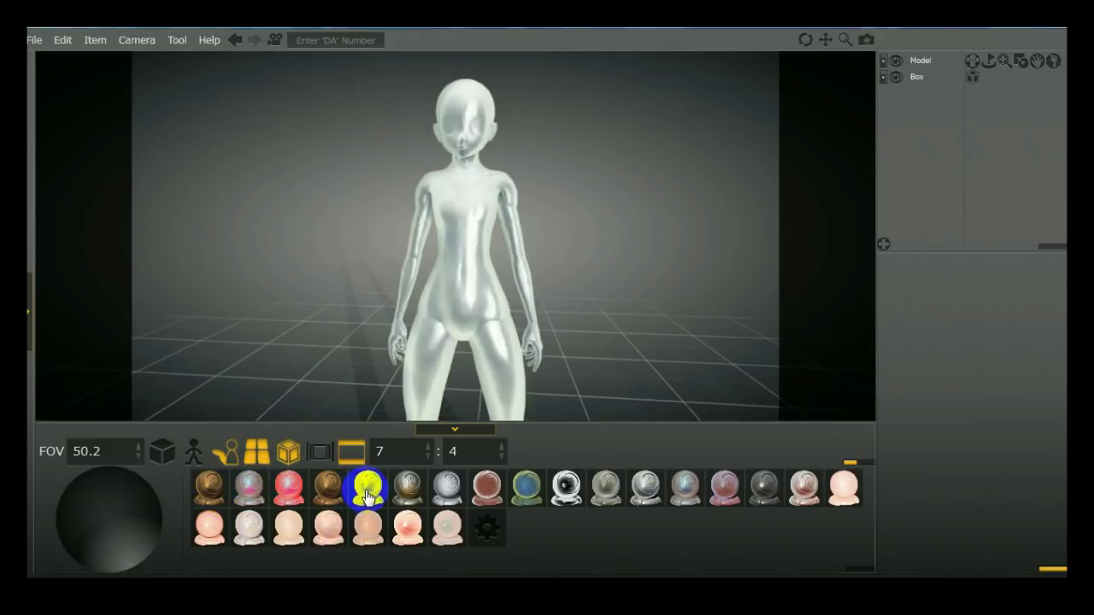
{"action": "left_click", "coordinate": [565, 485]}
{"action": "left_click", "coordinate": [765, 503]}
{"action": "left_click", "coordinate": [842, 497]}
{"action": "left_click", "coordinate": [806, 499]}
{"action": "left_click", "coordinate": [526, 486]}
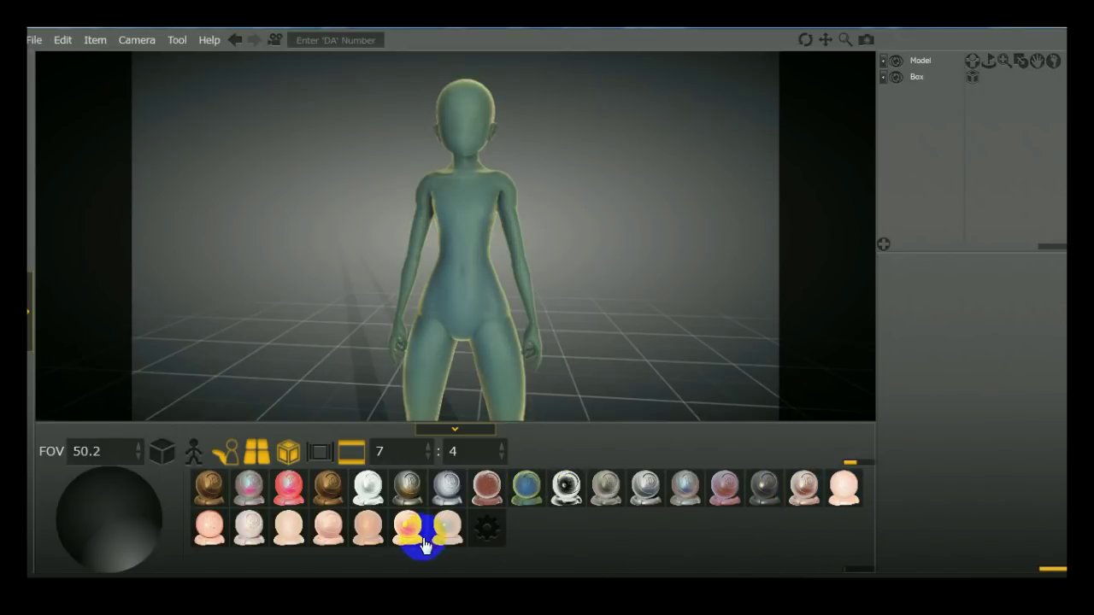
- Try the glossy white material and several skin-toned materials on the model
{"action": "left_click", "coordinate": [406, 494]}
{"action": "left_click", "coordinate": [373, 498]}
{"action": "left_click", "coordinate": [386, 546]}
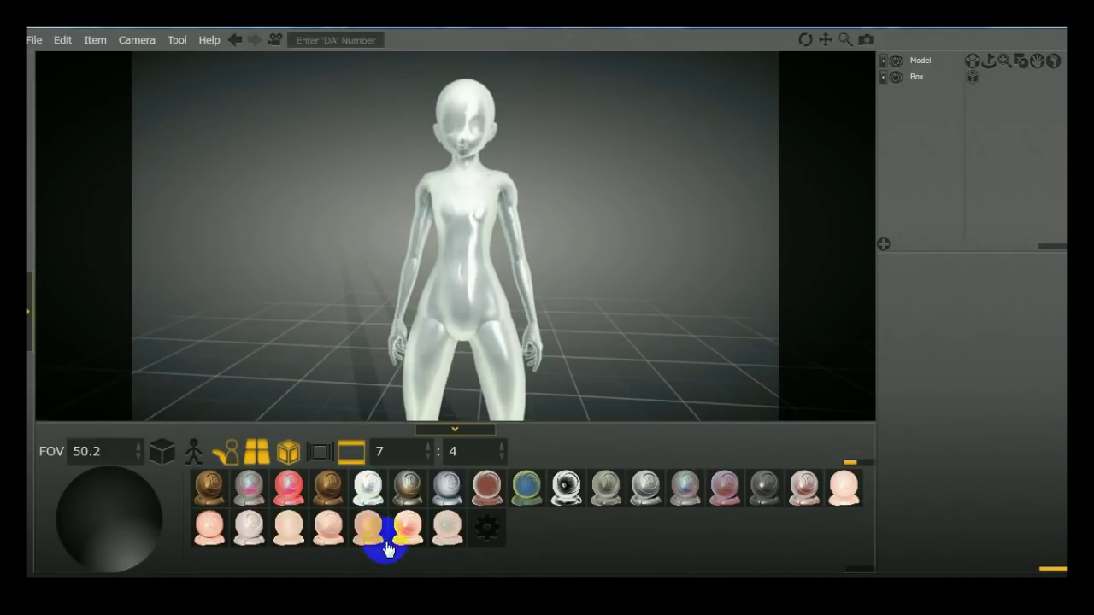
{"action": "left_click", "coordinate": [447, 527]}
{"action": "left_click", "coordinate": [287, 532]}
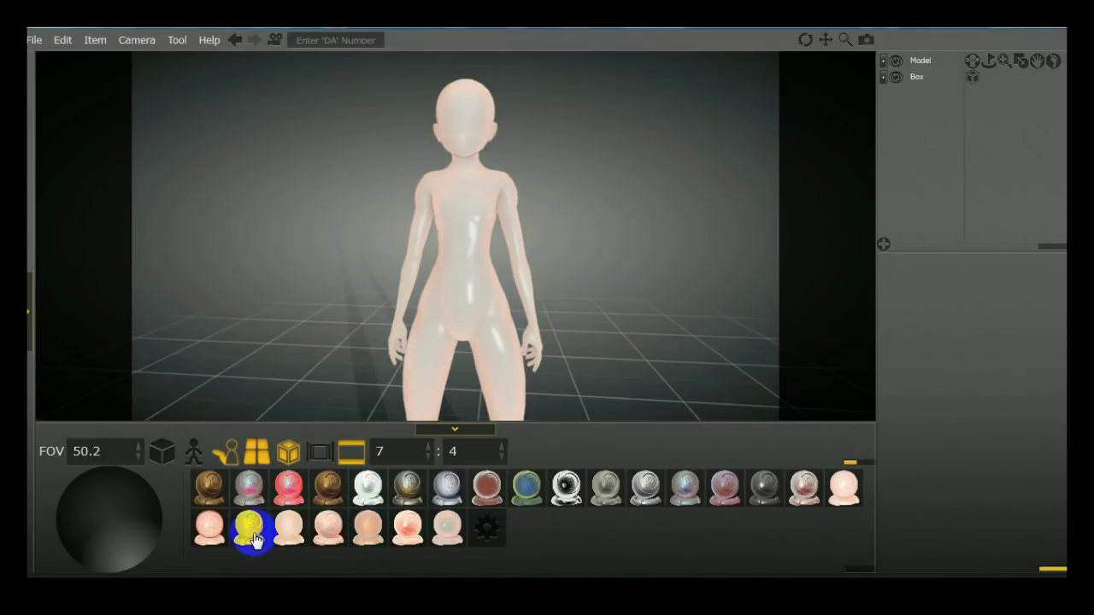
{"action": "left_click", "coordinate": [207, 528]}
{"action": "left_click", "coordinate": [449, 495]}
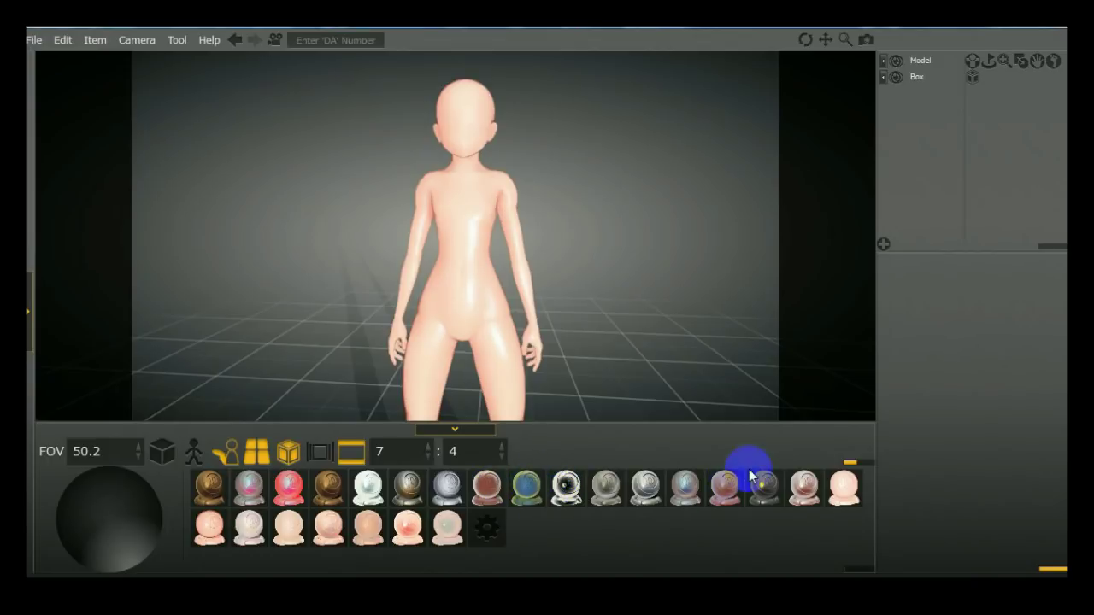
- Check the pearly blue-grey material from several angles, and apply the bronze material to the model
{"action": "left_click", "coordinate": [689, 485]}
{"action": "left_click_drag", "start_coordinate": [631, 320], "coordinate": [579, 294]}
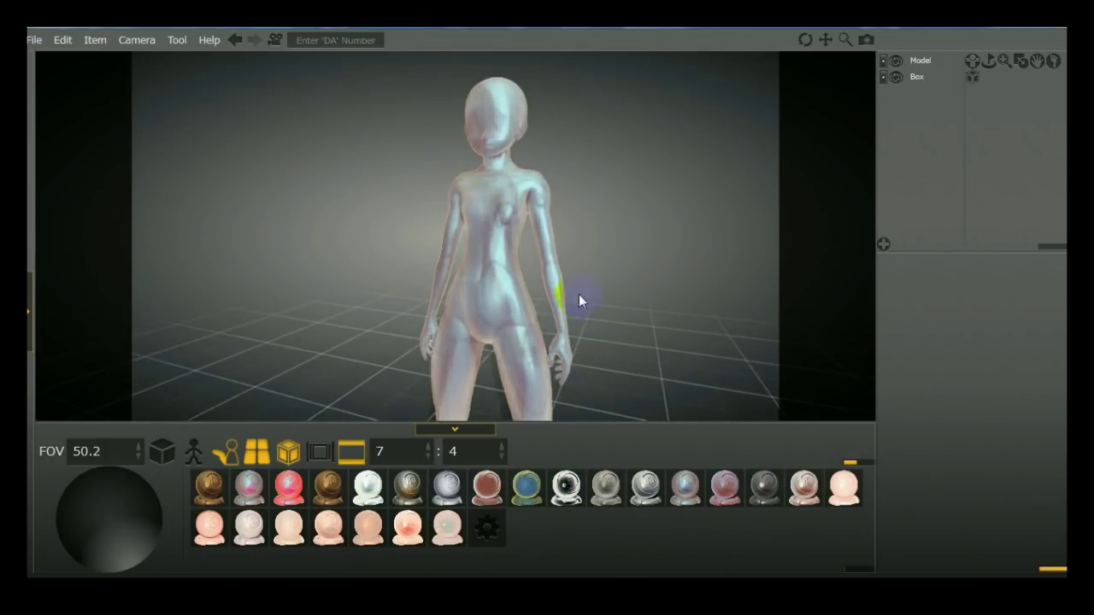
{"action": "left_click_drag", "start_coordinate": [250, 258], "coordinate": [358, 259]}
{"action": "left_click_drag", "start_coordinate": [484, 293], "coordinate": [405, 300]}
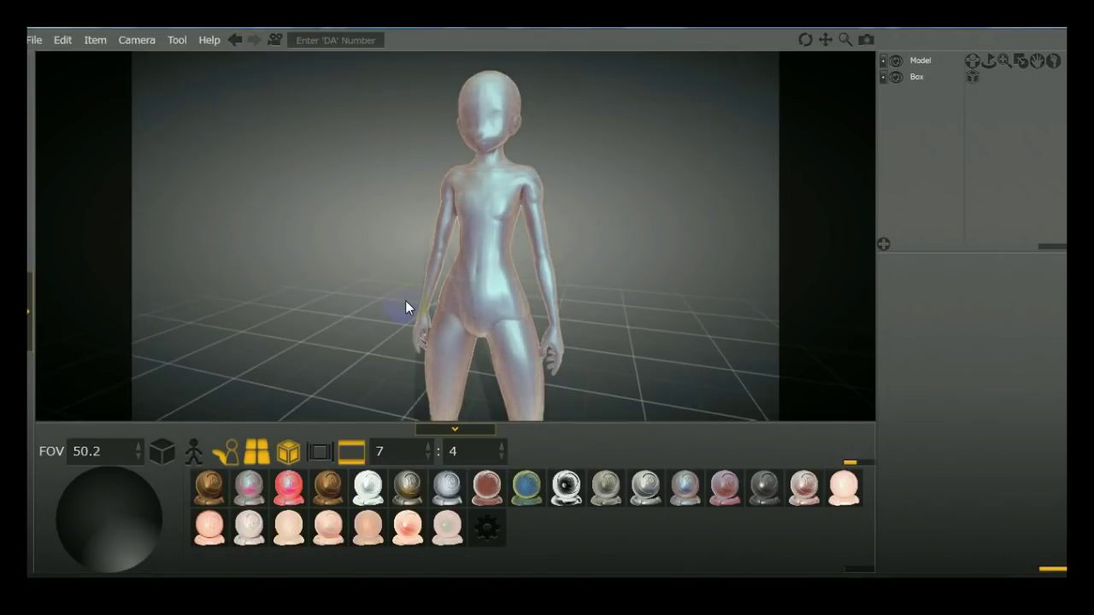
{"action": "left_click_drag", "start_coordinate": [328, 487], "coordinate": [481, 356]}
{"action": "right_click_drag", "start_coordinate": [332, 210], "coordinate": [504, 284]}
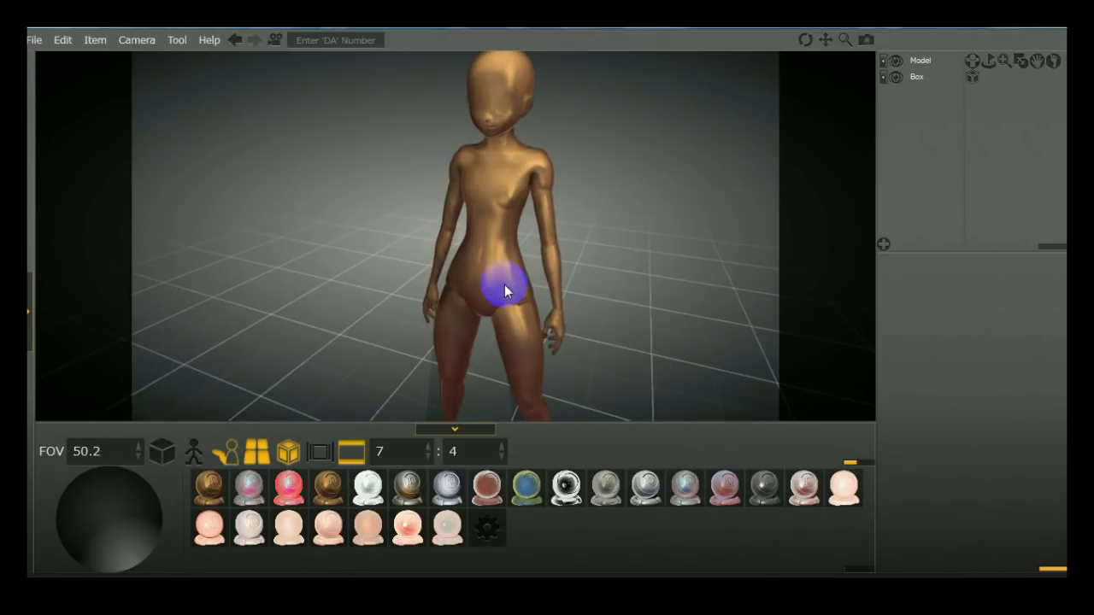
- Raise the model's left arm by the wrist with the elbow bent, and lower it beside the body again
{"action": "left_click_drag", "start_coordinate": [586, 324], "coordinate": [629, 206]}
{"action": "right_click_drag", "start_coordinate": [629, 224], "coordinate": [487, 248]}
{"action": "left_click_drag", "start_coordinate": [725, 212], "coordinate": [547, 176]}
{"action": "right_click_drag", "start_coordinate": [403, 196], "coordinate": [298, 256]}
{"action": "left_click_drag", "start_coordinate": [652, 310], "coordinate": [501, 377]}
{"action": "right_click_drag", "start_coordinate": [384, 257], "coordinate": [316, 238]}
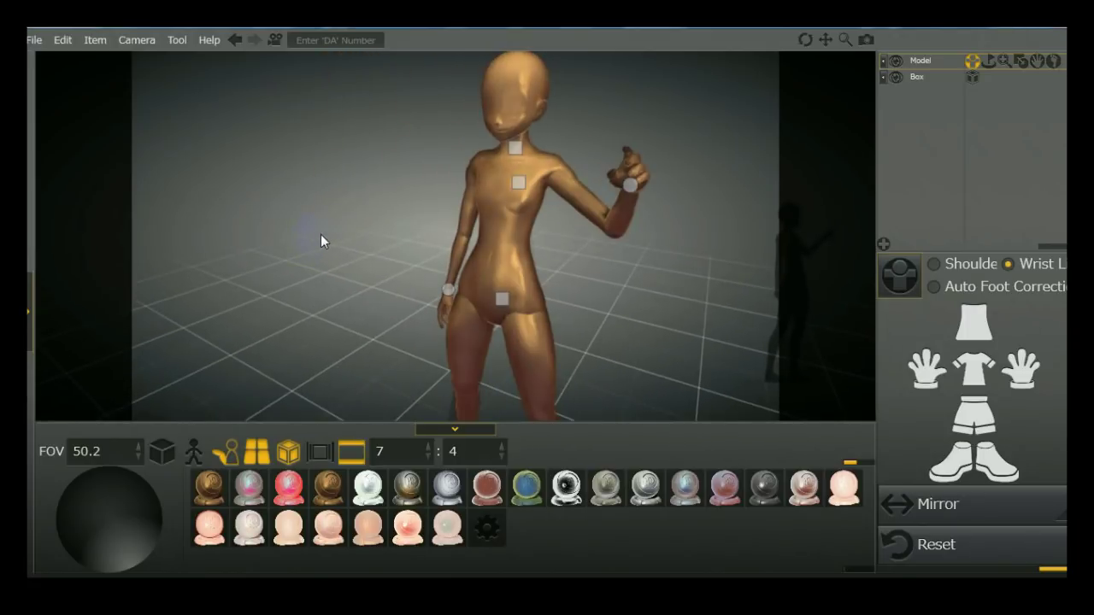
{"action": "left_click_drag", "start_coordinate": [633, 188], "coordinate": [578, 318]}
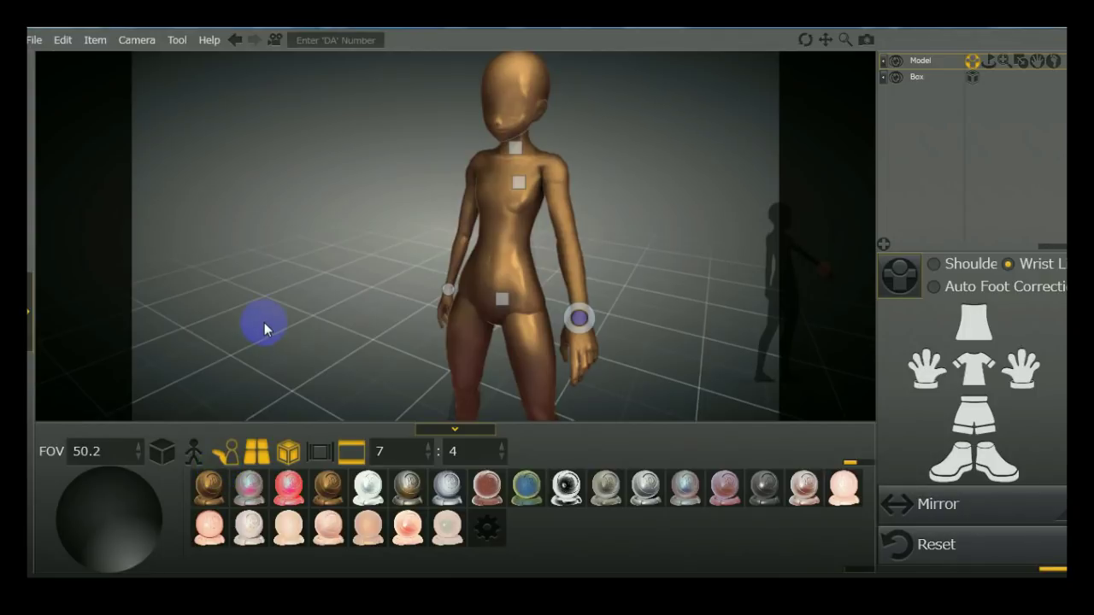
{"action": "left_click", "coordinate": [487, 429]}
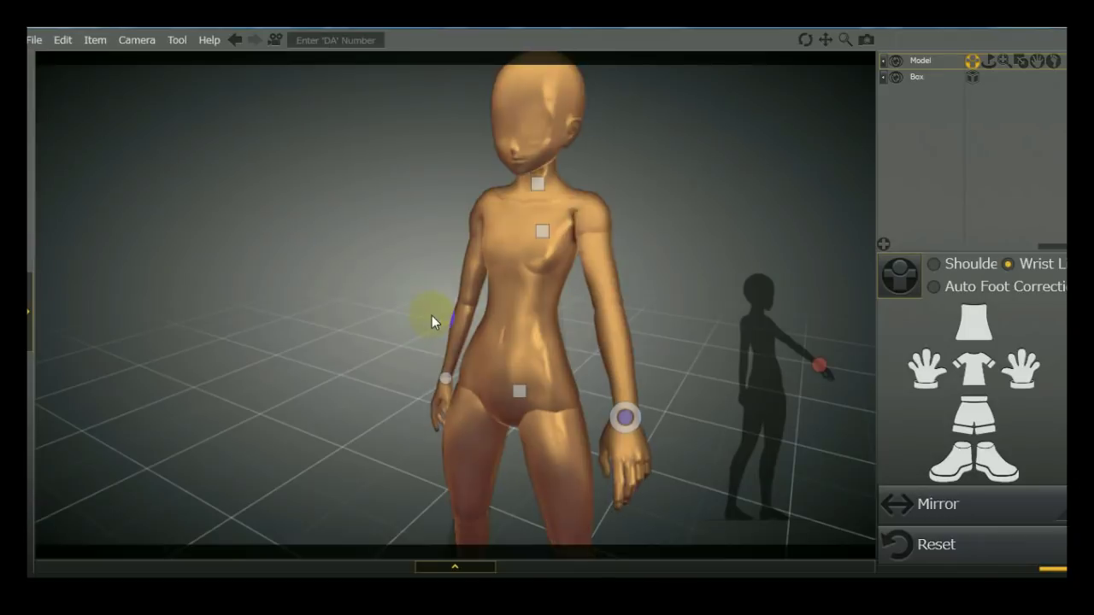
{"action": "left_click", "coordinate": [454, 567]}
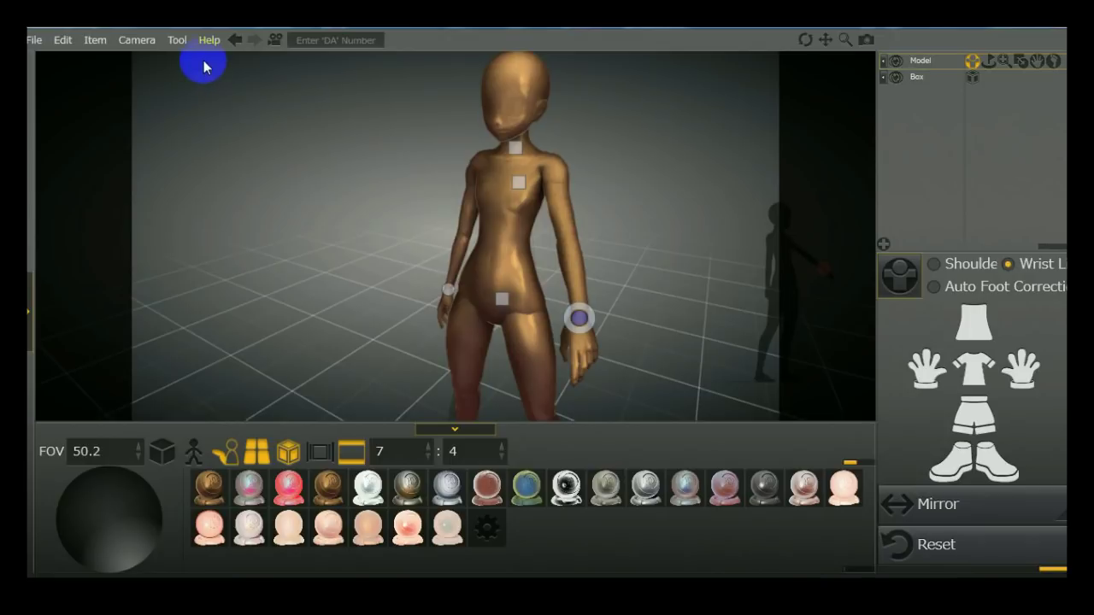
{"action": "left_click", "coordinate": [138, 41]}
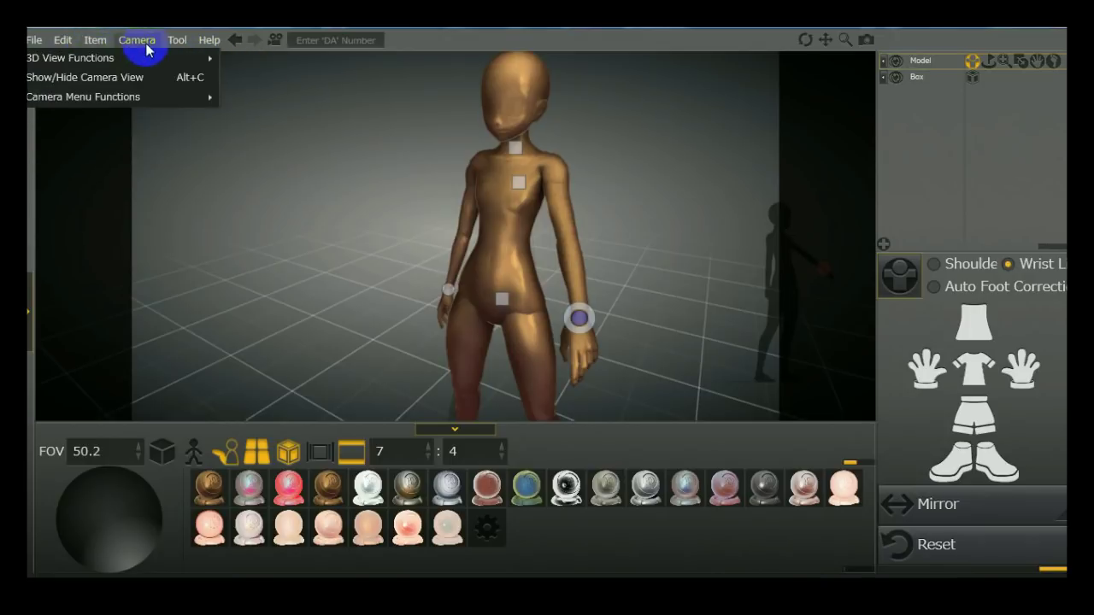
{"action": "mouse_move", "coordinate": [190, 39]}
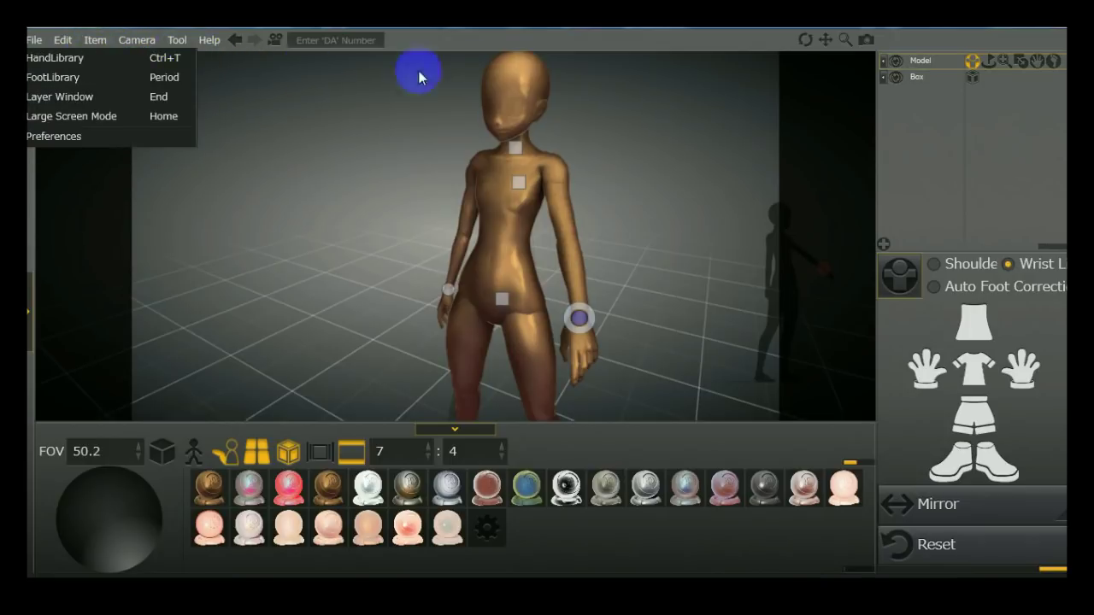
{"action": "left_click", "coordinate": [844, 13]}
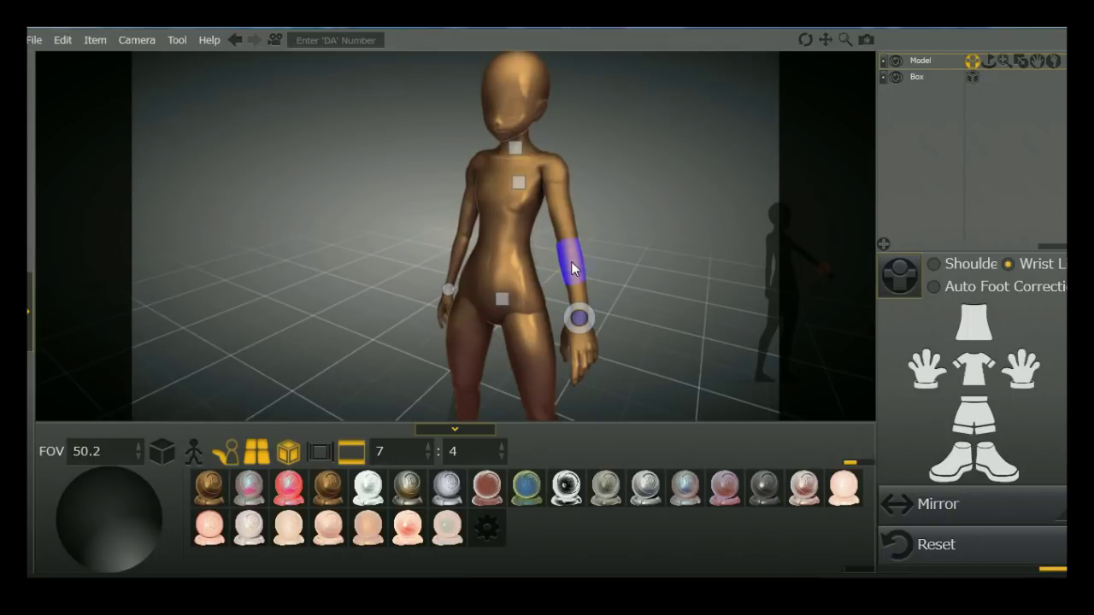
- Raise the model's left hand by the wrist to about head height with the elbow bent
{"action": "left_click_drag", "start_coordinate": [578, 315], "coordinate": [630, 150]}
{"action": "right_click_drag", "start_coordinate": [416, 290], "coordinate": [579, 231]}
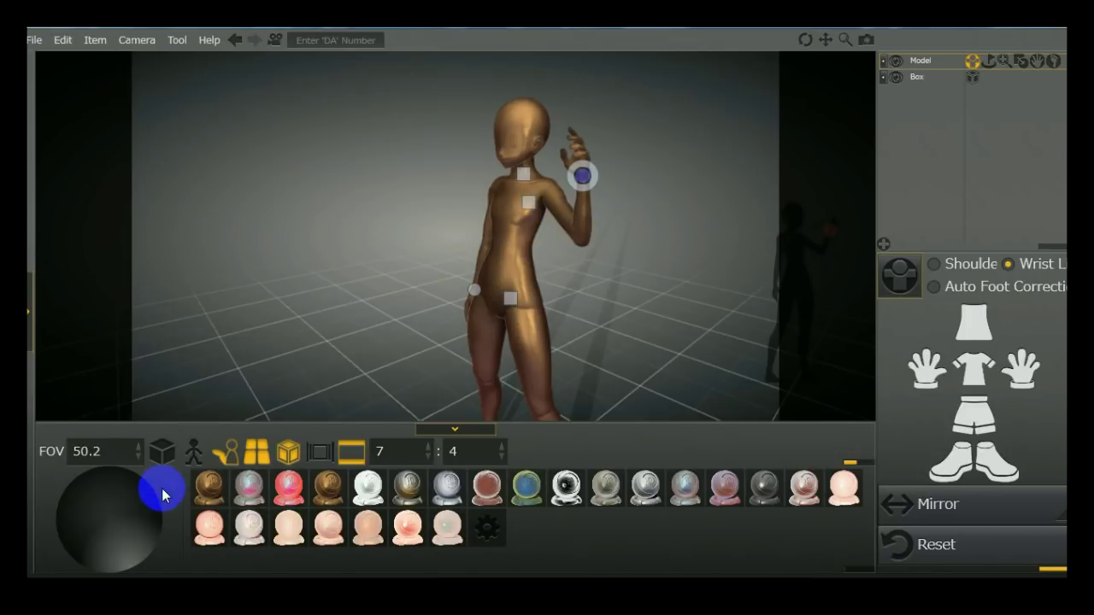
{"action": "right_click_drag", "start_coordinate": [269, 284], "coordinate": [465, 285]}
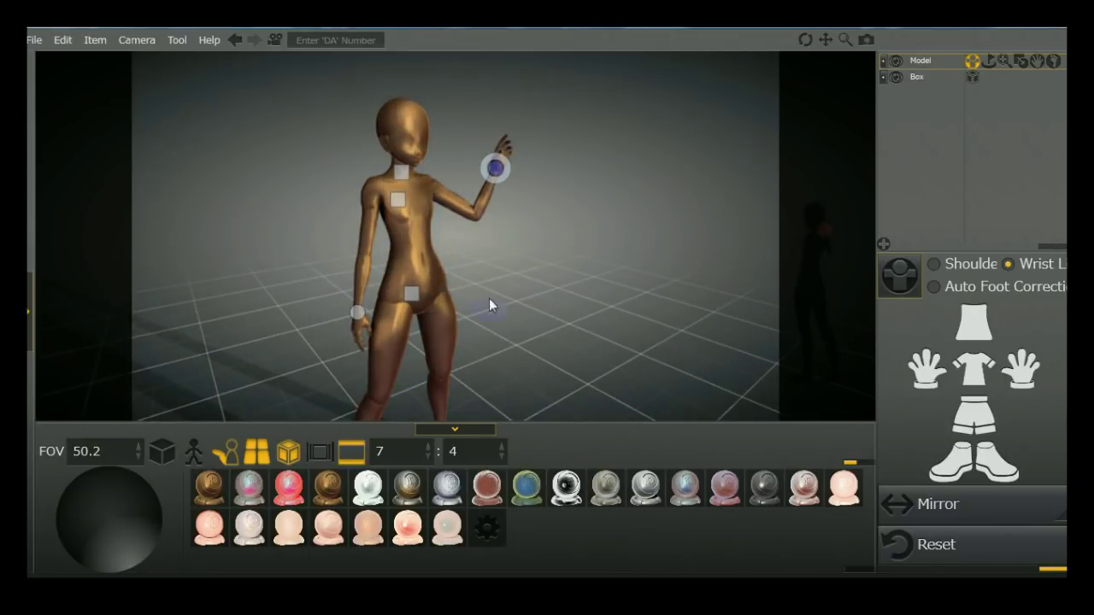
- Move the light source to the model's side, try further positions, and place it behind the model
{"action": "left_click_drag", "start_coordinate": [134, 542], "coordinate": [61, 522]}
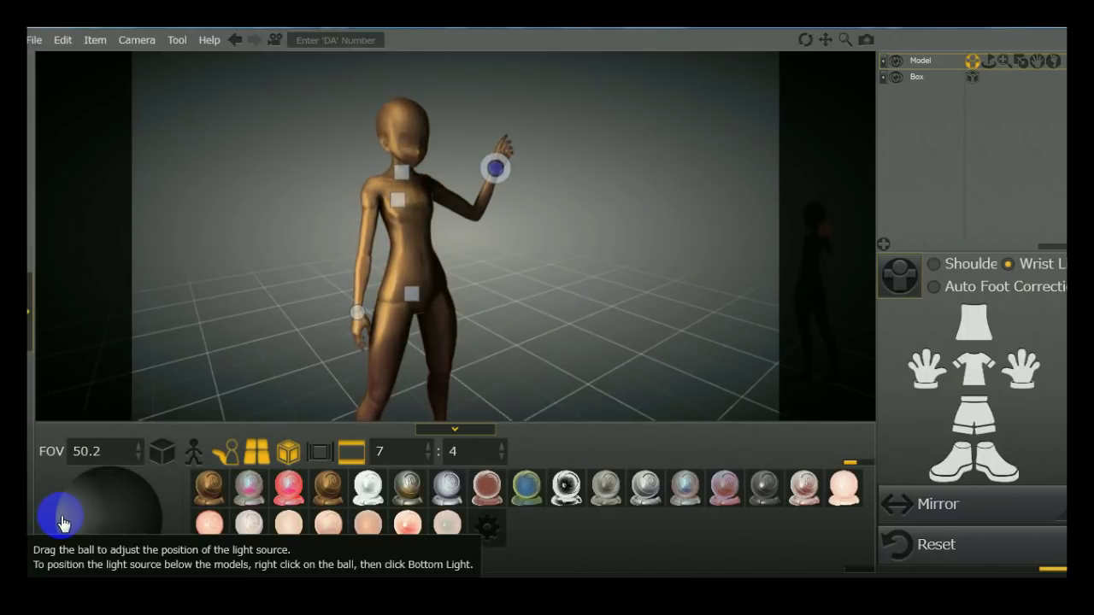
{"action": "scroll", "coordinate": [361, 207], "scroll_direction": "up", "scroll_amount": 3}
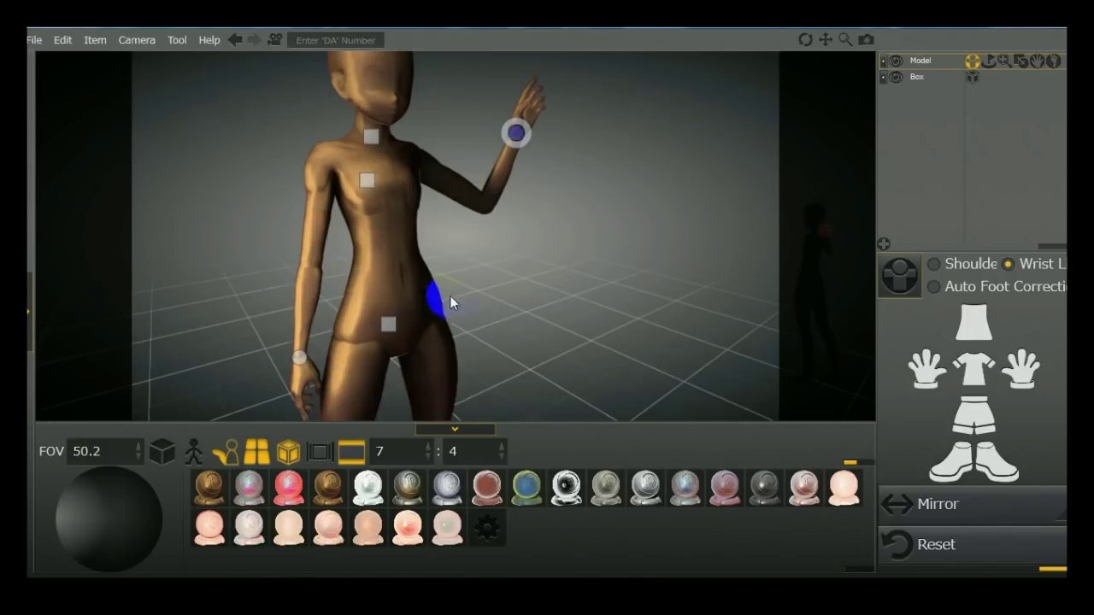
{"action": "left_click_drag", "start_coordinate": [94, 501], "coordinate": [106, 454]}
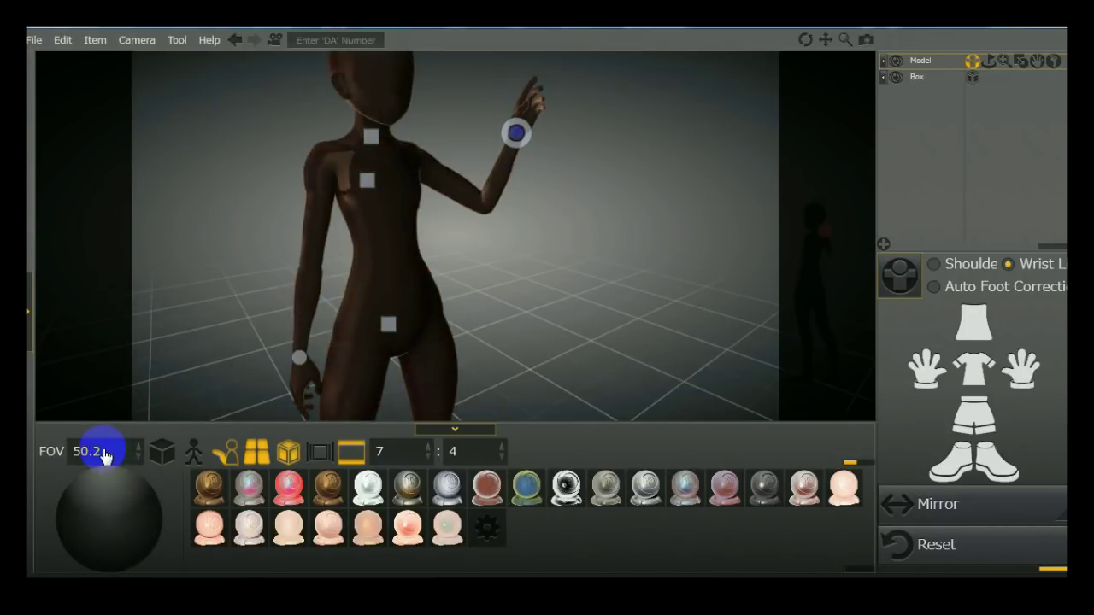
{"action": "scroll", "coordinate": [260, 287], "scroll_direction": "down", "scroll_amount": 5}
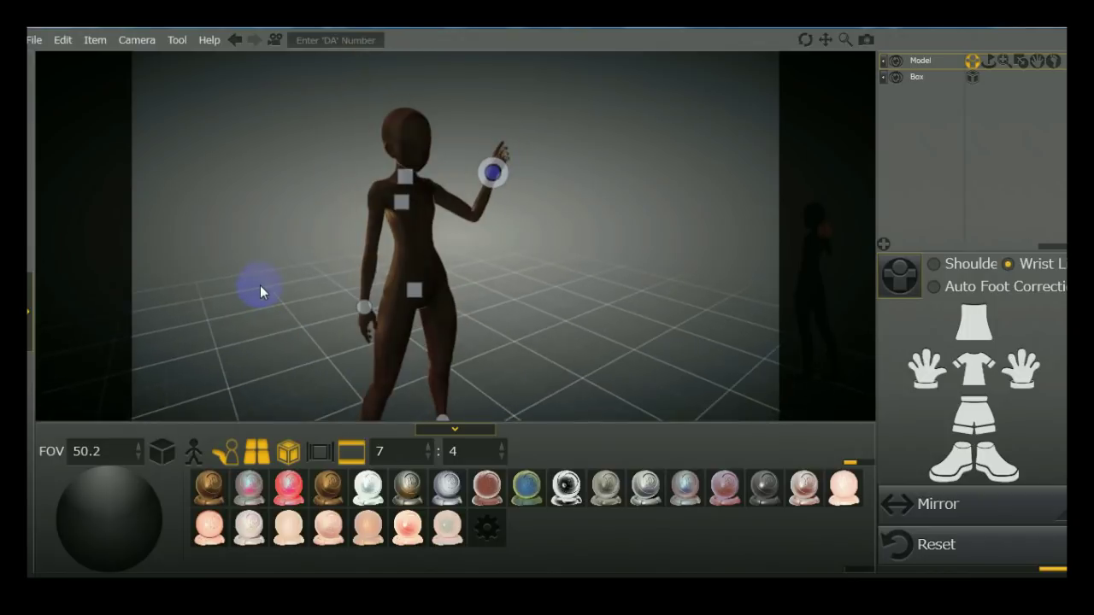
{"action": "left_click_drag", "start_coordinate": [151, 552], "coordinate": [76, 501]}
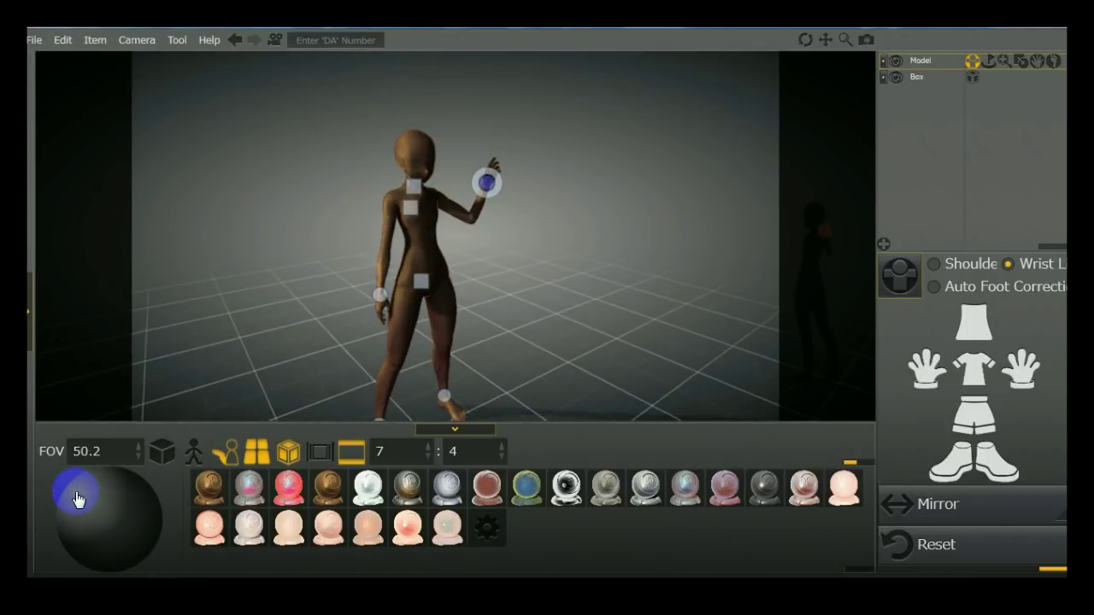
{"action": "scroll", "coordinate": [440, 221], "scroll_direction": "up", "scroll_amount": 3}
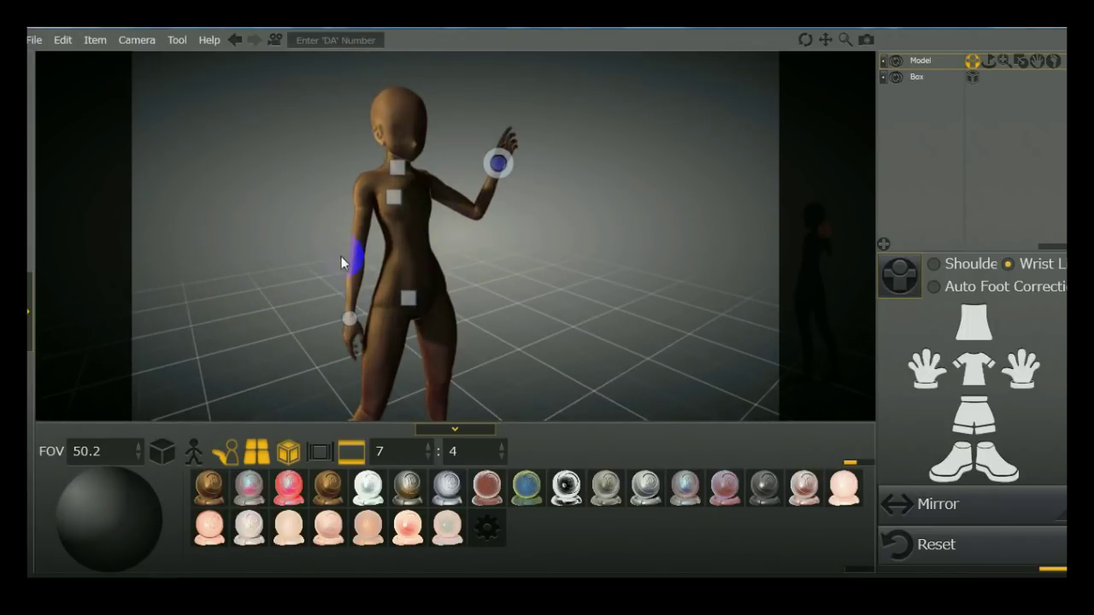
{"action": "left_click_drag", "start_coordinate": [128, 453], "coordinate": [124, 485]}
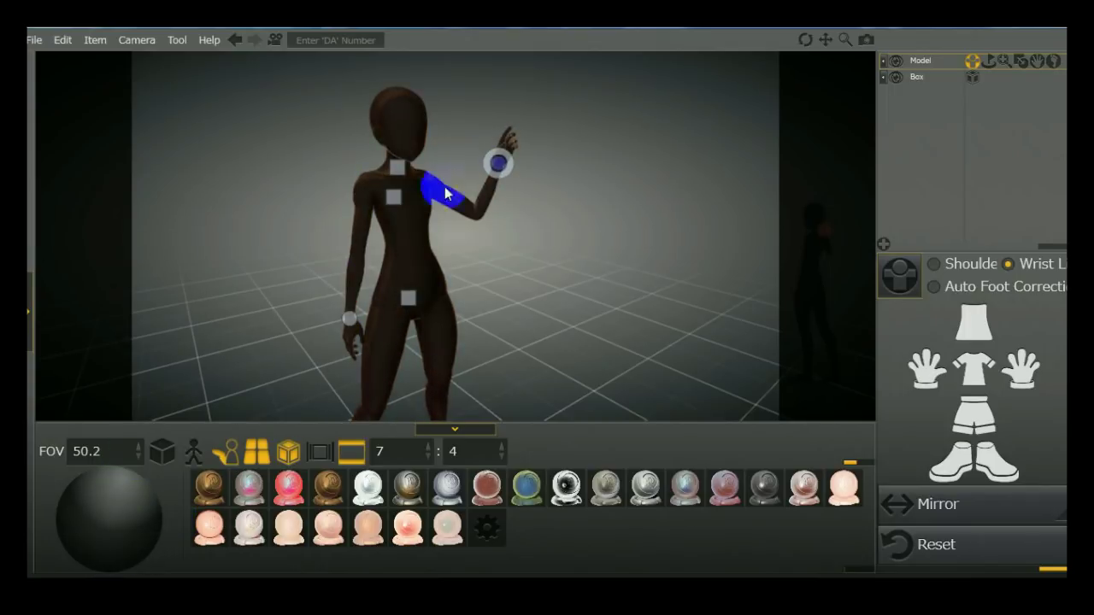
- Examine the backlit model's shading close up and from several angles
{"action": "right_click_drag", "start_coordinate": [613, 227], "coordinate": [463, 235]}
{"action": "left_click", "coordinate": [709, 335]}
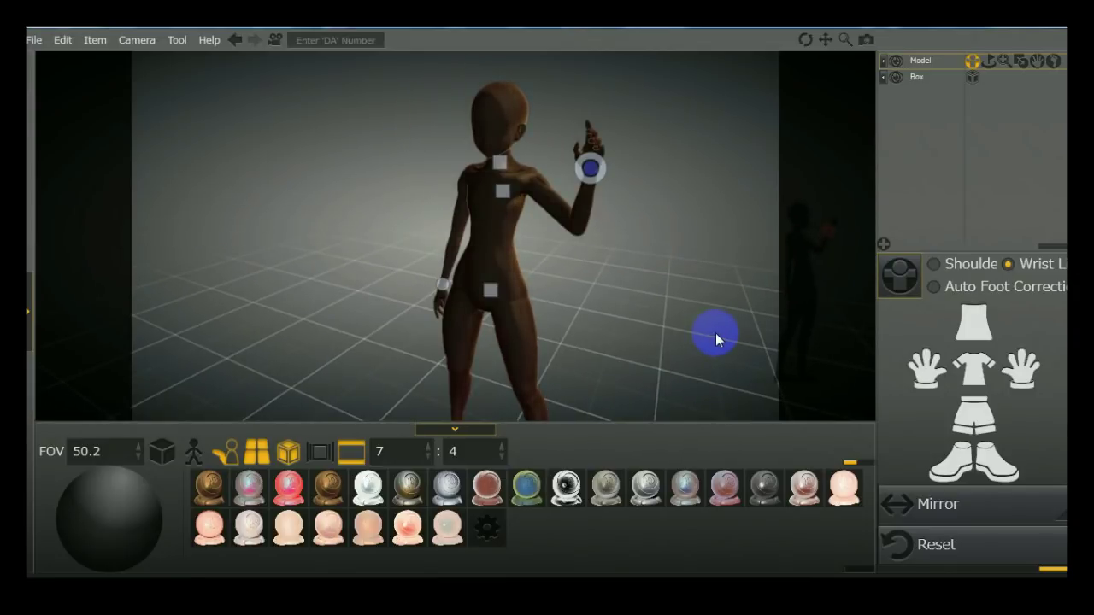
{"action": "scroll", "coordinate": [715, 333], "scroll_direction": "up", "scroll_amount": 3}
{"action": "middle_click_drag", "start_coordinate": [681, 232], "coordinate": [651, 292]}
{"action": "left_click_drag", "start_coordinate": [309, 285], "coordinate": [385, 272]}
{"action": "left_click", "coordinate": [659, 313]}
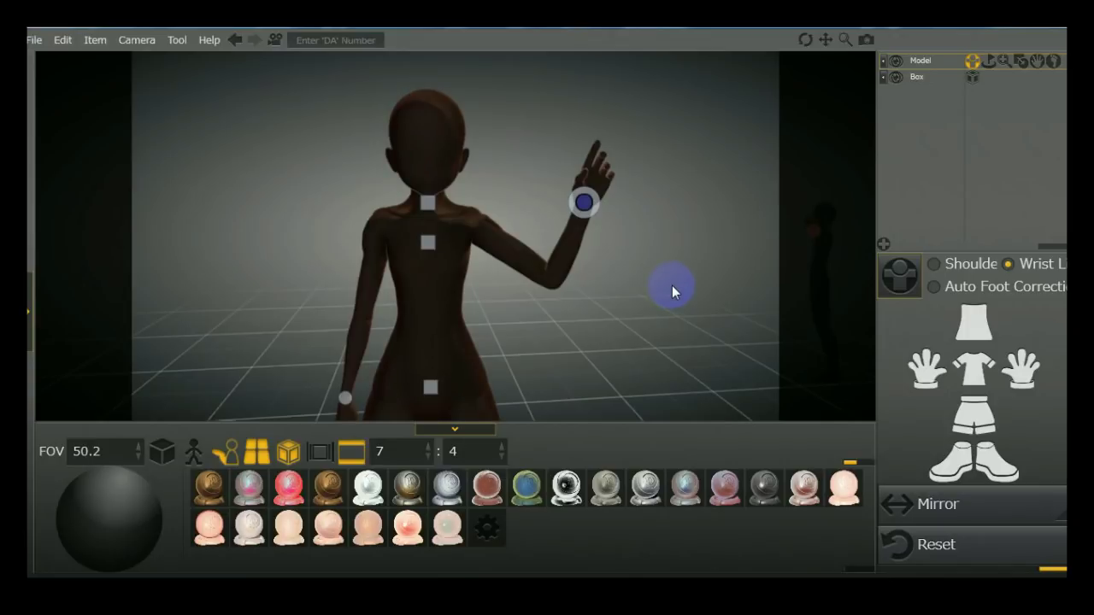
{"action": "left_click_drag", "start_coordinate": [690, 251], "coordinate": [647, 231]}
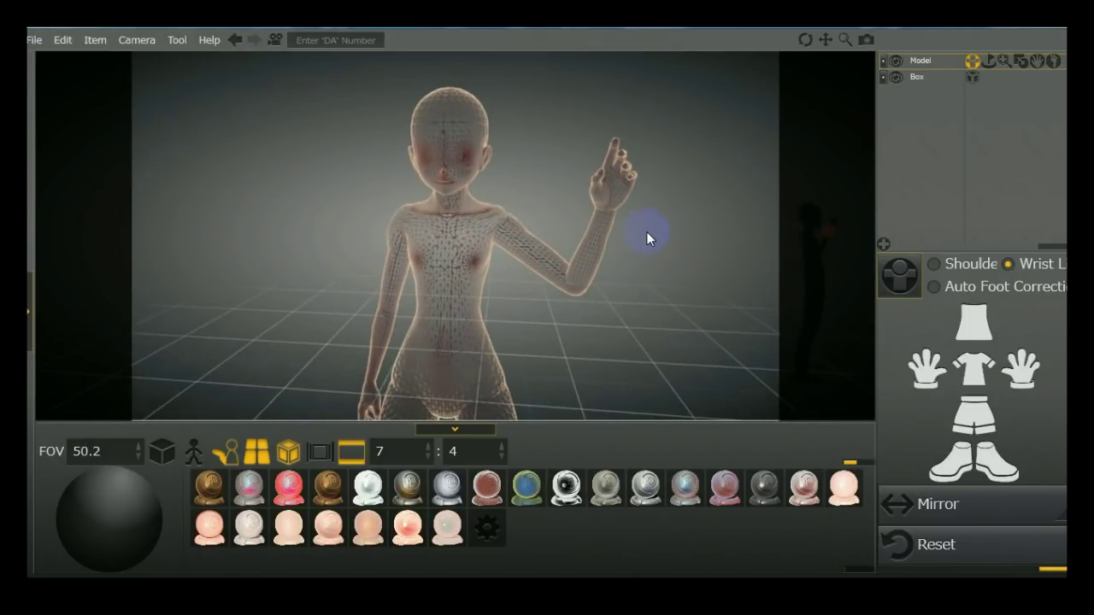